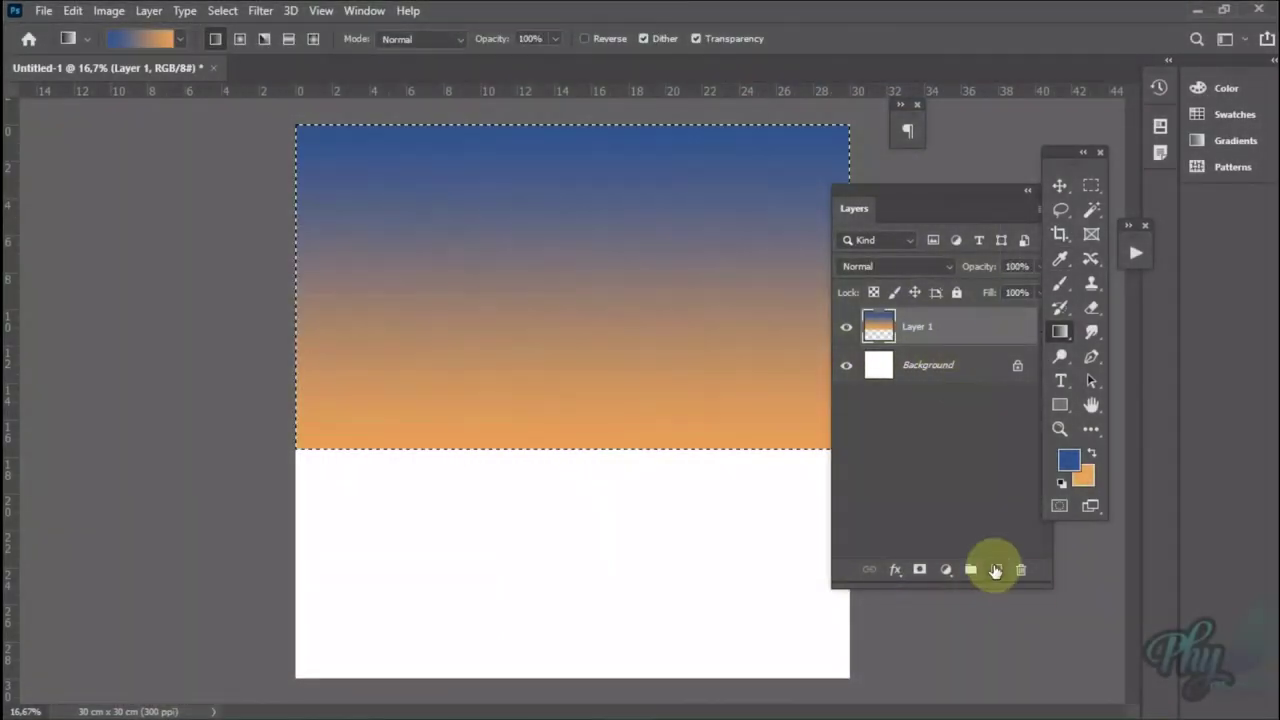
- Draw a circle on a new layer, right of centre above the horizon, and fill it white
{"action": "left_click", "coordinate": [996, 569]}
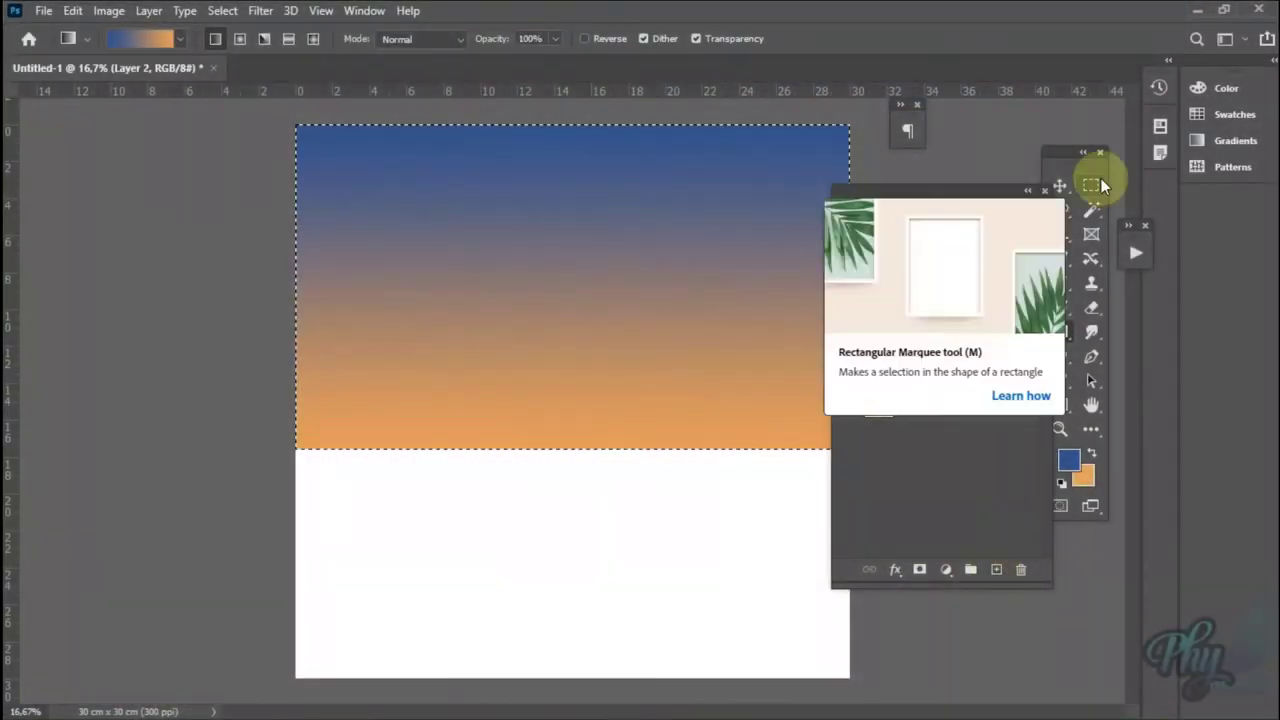
{"action": "left_click", "coordinate": [1091, 185], "text": "alt"}
{"action": "mouse_move", "coordinate": [632, 275]}
{"action": "left_mouse_down"}
{"action": "mouse_move", "coordinate": [792, 524]}
{"action": "mouse_move", "coordinate": [822, 490]}
{"action": "left_mouse_up"}
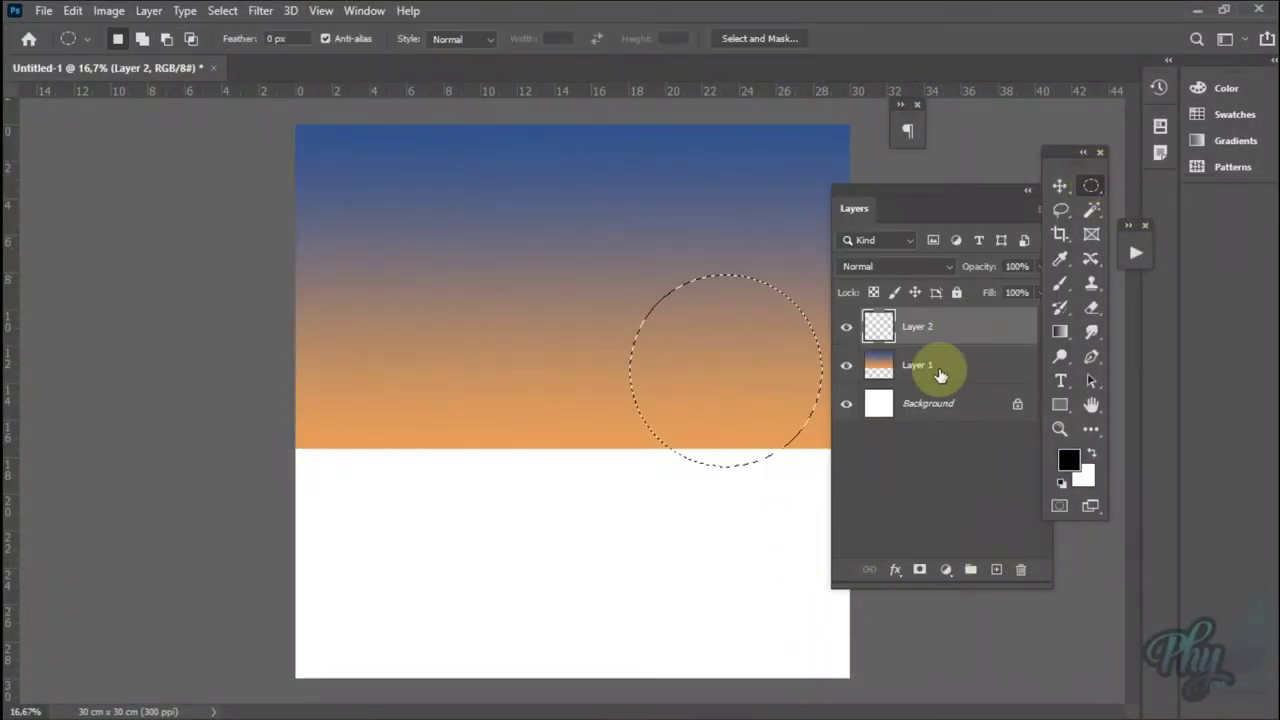
{"action": "key", "text": "ctrl+BackSpace"}
{"action": "key", "text": "ctrl+d"}
{"action": "left_click", "coordinate": [895, 569]}
- Give the sun circle a linear white-to-yellow Gradient Overlay with the yellow raised
{"action": "left_click", "coordinate": [943, 518]}
{"action": "left_click", "coordinate": [930, 331]}
{"action": "double_click", "coordinate": [383, 586]}
{"action": "left_click", "coordinate": [673, 402]}
{"action": "left_click", "coordinate": [545, 278]}
{"action": "left_click", "coordinate": [968, 606]}
{"action": "left_click", "coordinate": [960, 588]}
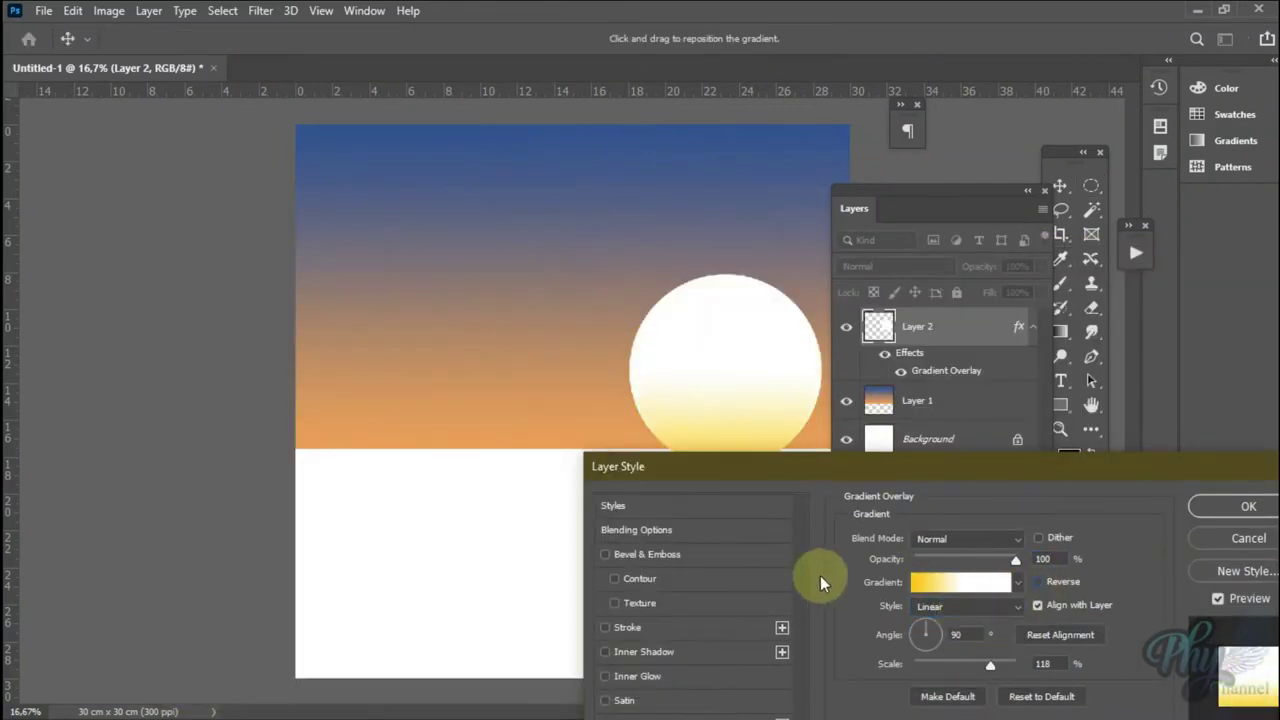
{"action": "left_click_drag", "start_coordinate": [728, 425], "coordinate": [726, 394]}
{"action": "key", "text": "Return"}
- Add a full-width orange gradient band above the horizon on a new layer over the sky
{"action": "left_click", "coordinate": [920, 400]}
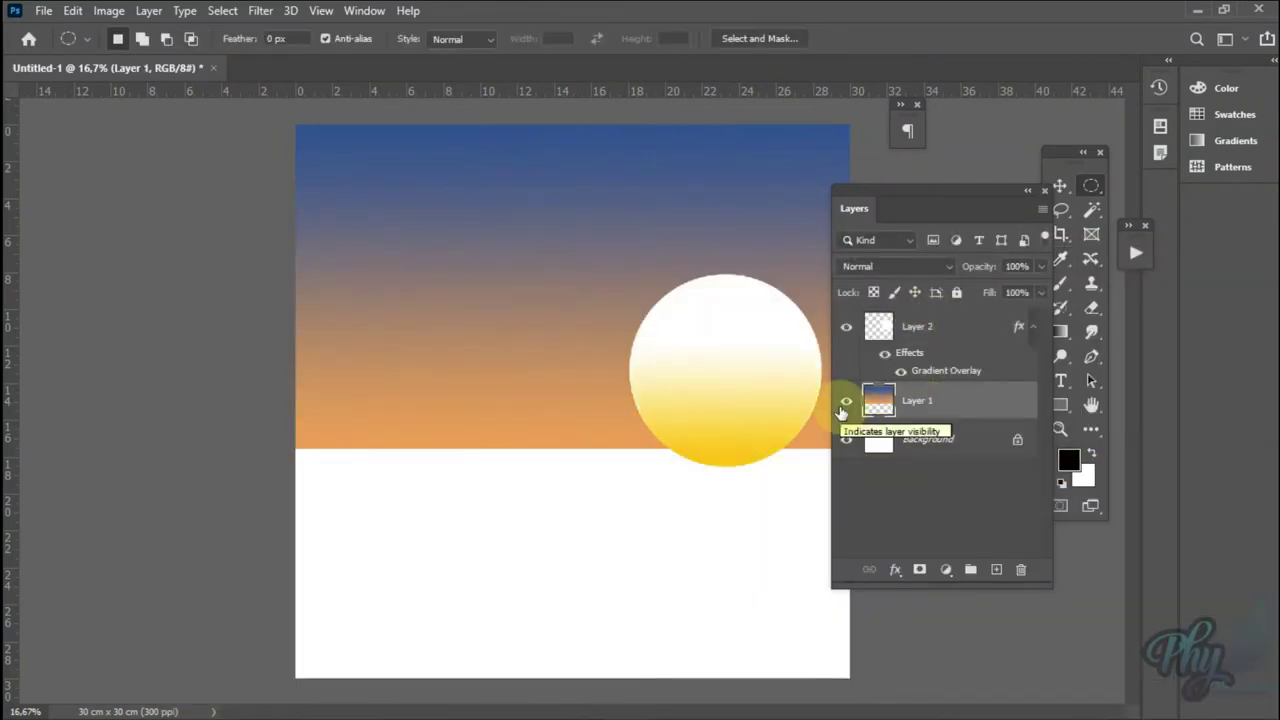
{"action": "key", "text": "ctrl+shift+alt+n"}
{"action": "left_click", "coordinate": [1091, 185]}
{"action": "left_click_drag", "start_coordinate": [296, 383], "coordinate": [970, 447]}
{"action": "left_click", "coordinate": [1068, 459]}
{"action": "left_click", "coordinate": [825, 425]}
{"action": "left_click", "coordinate": [663, 386]}
{"action": "left_click_drag", "start_coordinate": [640, 447], "coordinate": [643, 453]}
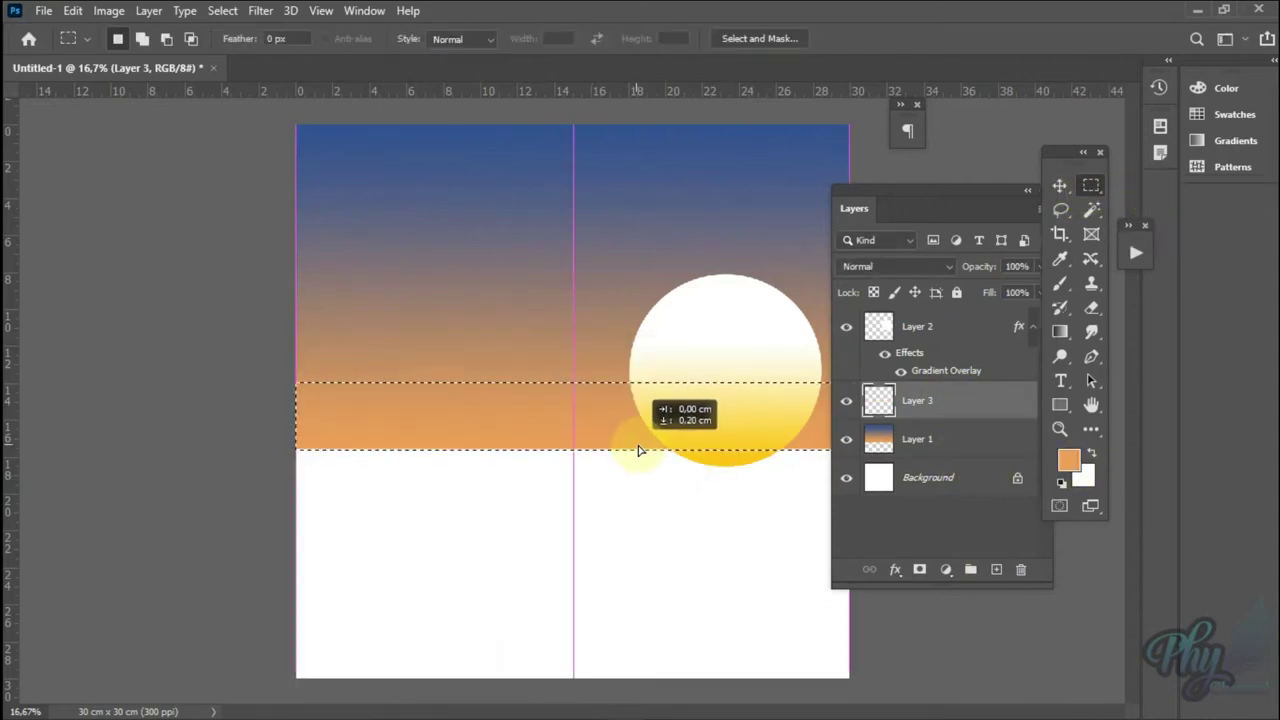
{"action": "key", "text": "g"}
{"action": "left_click", "coordinate": [140, 38]}
{"action": "key", "text": "Return"}
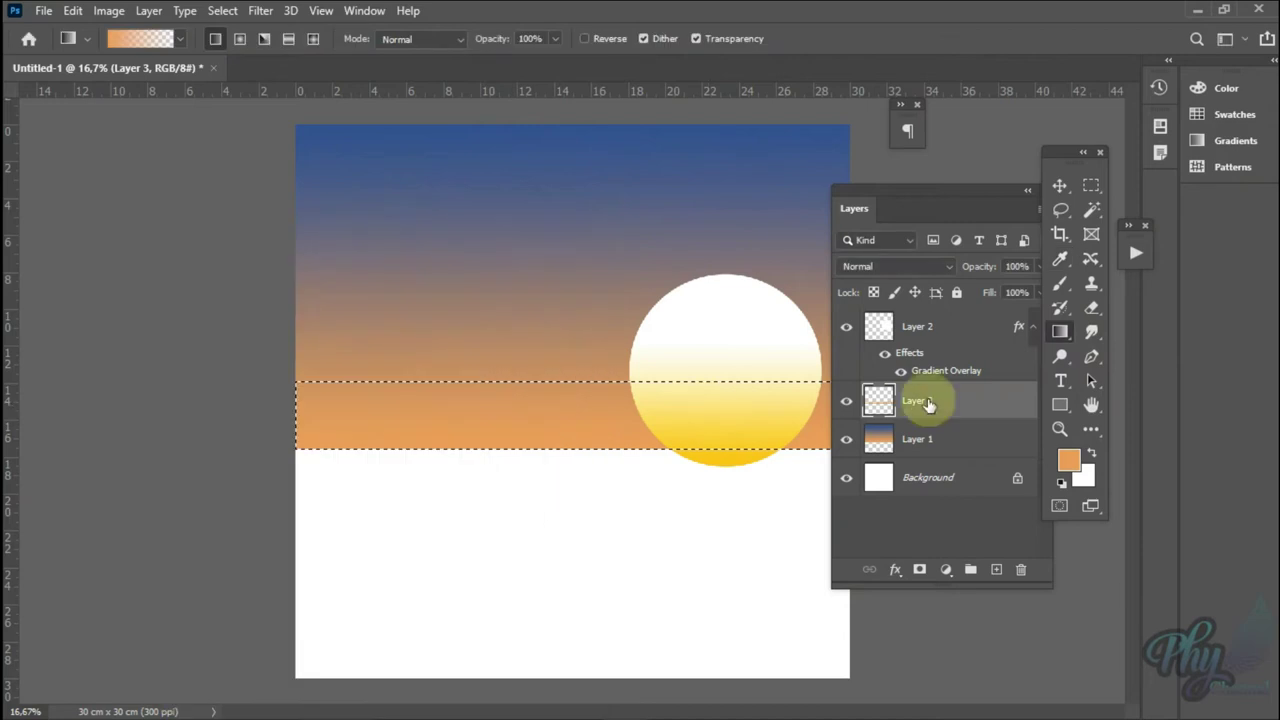
- Move the horizon band layer above the sun and recheck the sun's gradient overlay
{"action": "left_click_drag", "start_coordinate": [928, 403], "coordinate": [920, 322]}
{"action": "double_click", "coordinate": [945, 406]}
{"action": "left_click_drag", "start_coordinate": [788, 267], "coordinate": [1076, 267]}
{"action": "key", "text": "Return"}
- Load the sun's circular selection on a new glow layer beneath it and set light yellow
{"action": "left_click", "coordinate": [878, 365], "text": "ctrl"}
{"action": "left_click", "coordinate": [996, 569]}
{"action": "left_click_drag", "start_coordinate": [1091, 186], "coordinate": [1119, 210]}
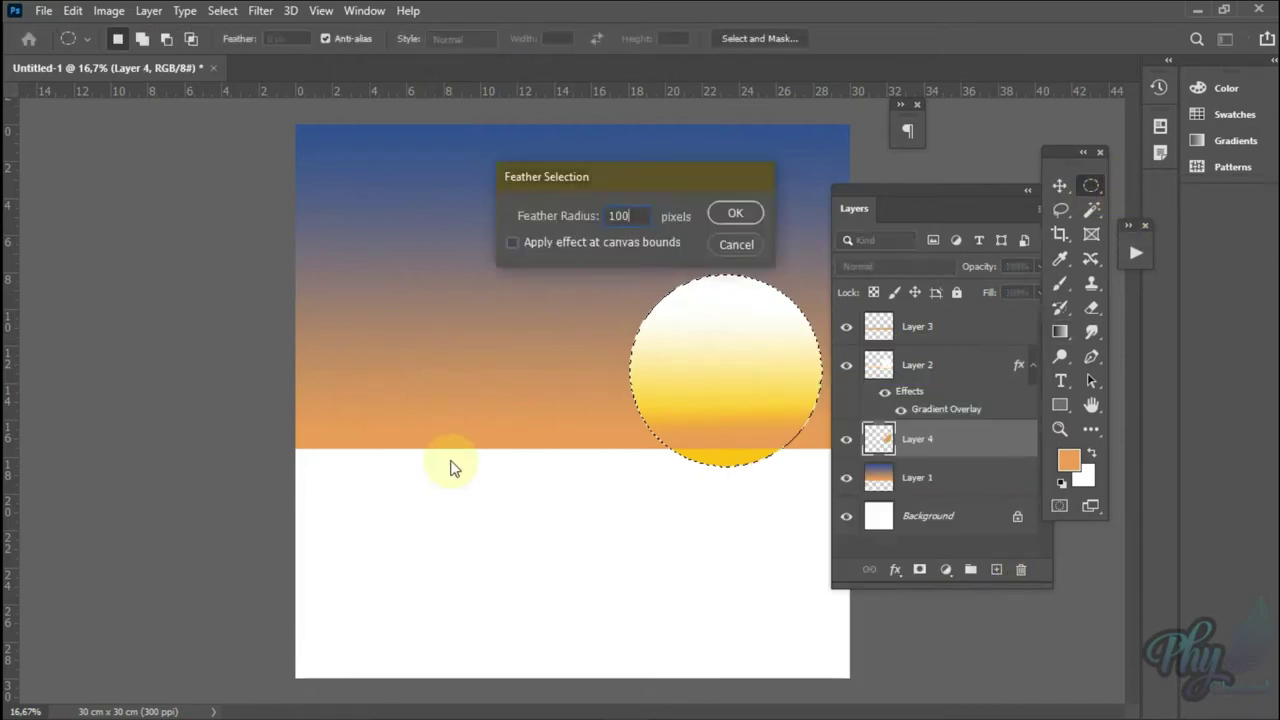
{"action": "left_click", "coordinate": [1068, 459]}
{"action": "left_click", "coordinate": [666, 390]}
- Confirm the 100-pixel feather and enlarge the yellow glow around the sun
{"action": "left_click", "coordinate": [995, 569]}
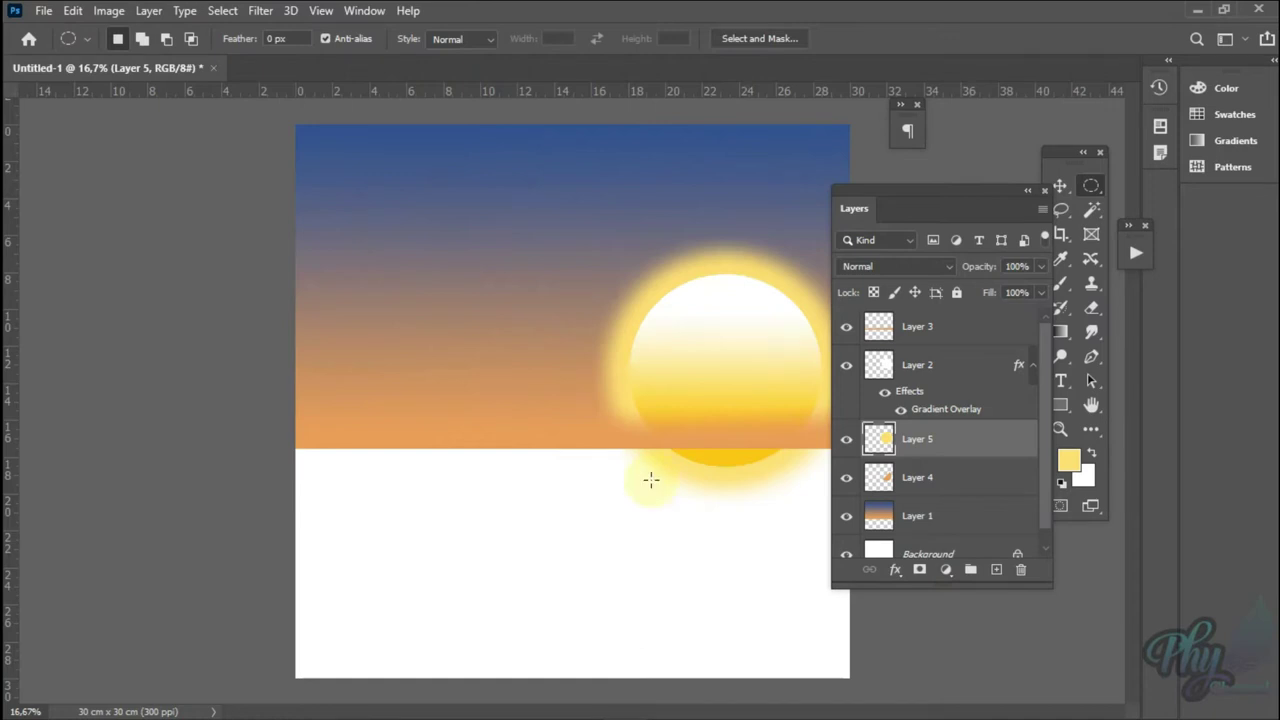
{"action": "key", "text": "ctrl+t"}
{"action": "left_click_drag", "start_coordinate": [605, 262], "coordinate": [551, 206]}
{"action": "left_click_drag", "start_coordinate": [871, 508], "coordinate": [871, 520]}
{"action": "key", "text": "Return"}
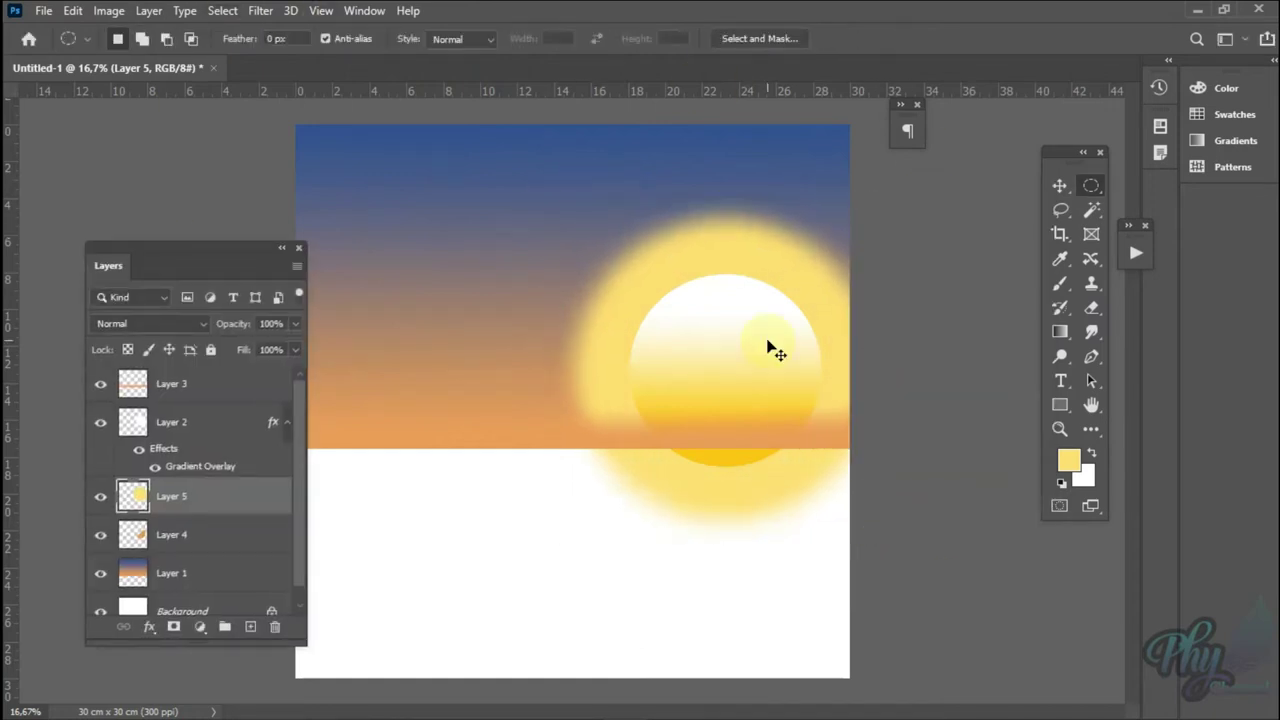
- Adjust the glow's Color Balance and soften it with a very large Gaussian Blur
{"action": "key", "text": "ctrl+b"}
{"action": "left_click_drag", "start_coordinate": [833, 561], "coordinate": [865, 564]}
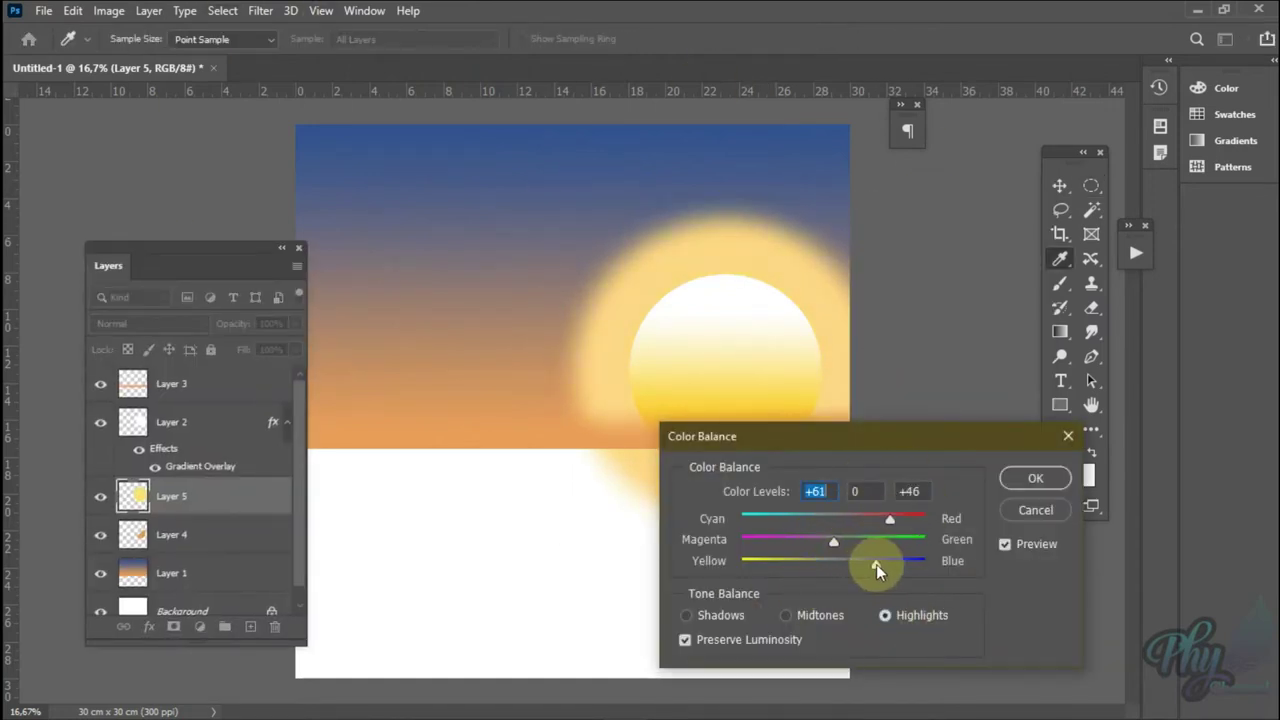
{"action": "left_click", "coordinate": [1030, 512]}
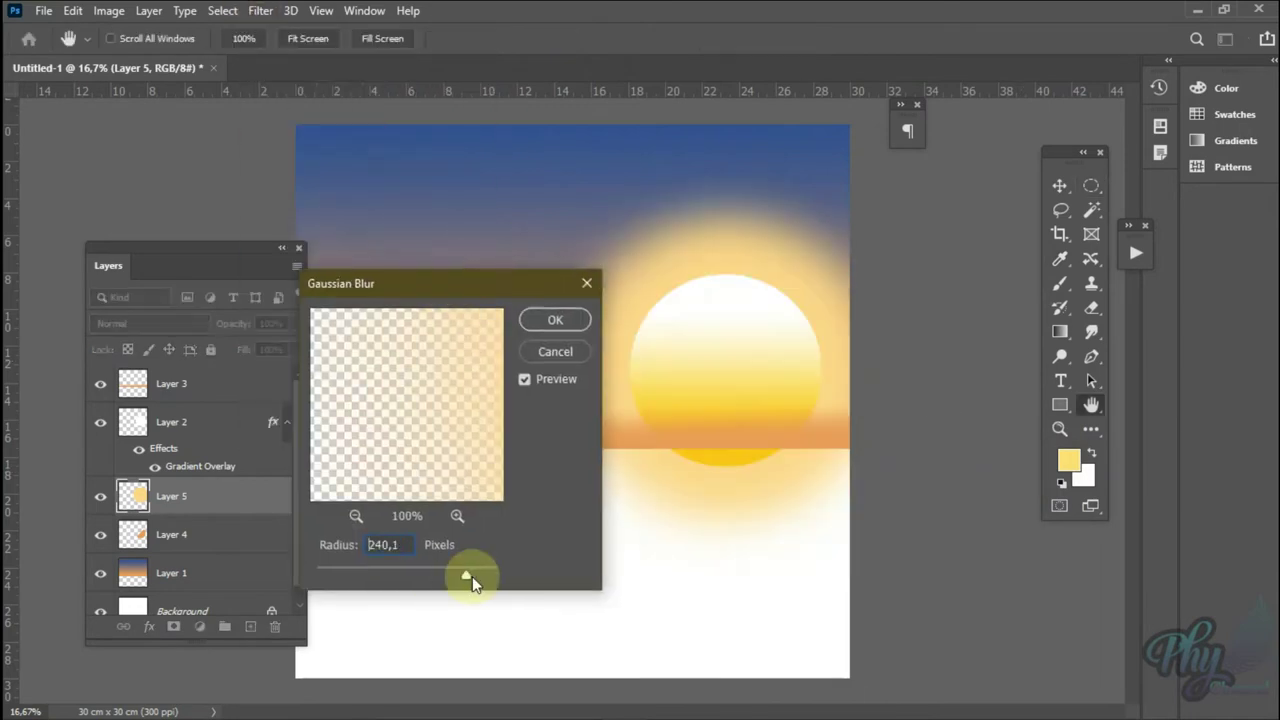
{"action": "left_click_drag", "start_coordinate": [472, 576], "coordinate": [487, 576]}
{"action": "left_click", "coordinate": [555, 319]}
- Compare the glow by toggling its visibility, then add a new empty layer
{"action": "key", "text": "m"}
{"action": "key", "text": "alt+bracketleft"}
{"action": "key", "text": "alt+bracketleft"}
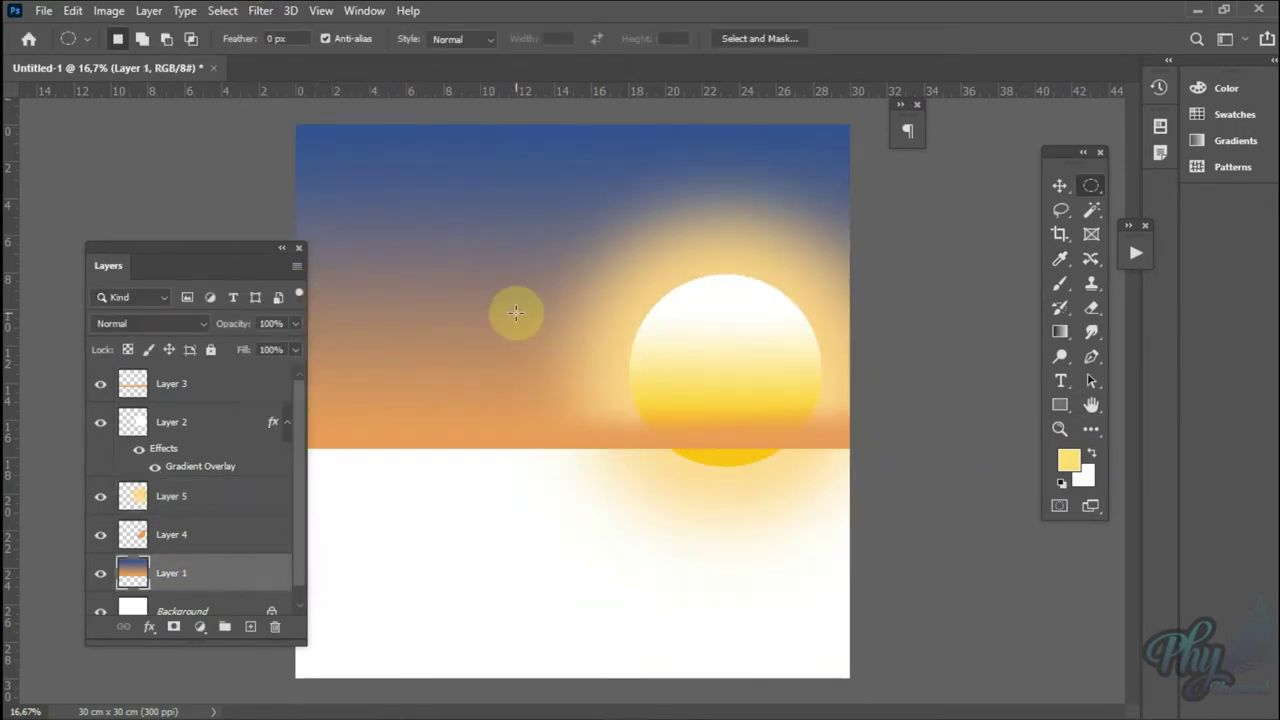
{"action": "key", "text": "alt+bracketright"}
{"action": "key", "text": "alt+bracketright"}
{"action": "left_click", "coordinate": [100, 496]}
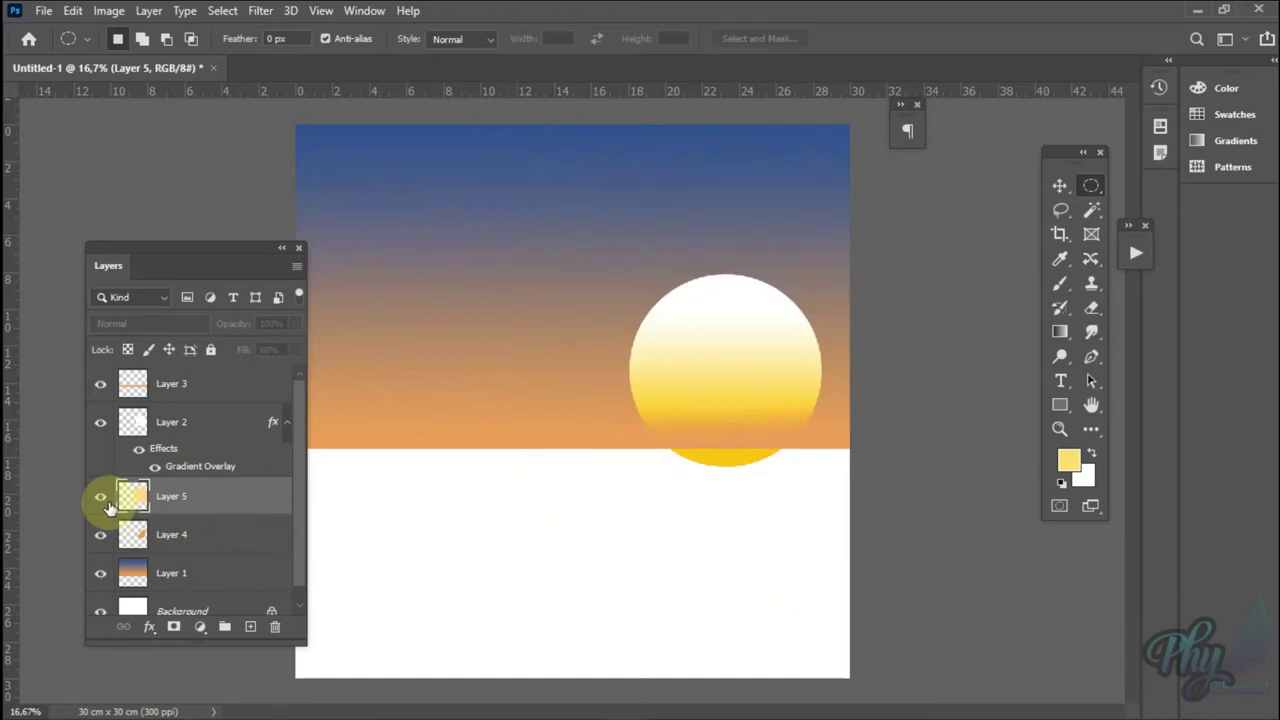
{"action": "left_click", "coordinate": [100, 496]}
{"action": "key", "text": "alt+bracketright"}
{"action": "key", "text": "shift+m"}
{"action": "left_click", "coordinate": [80, 575], "text": "ctrl"}
- Select the white lower half and shift the sky hue toward teal and red
{"action": "key", "text": "w"}
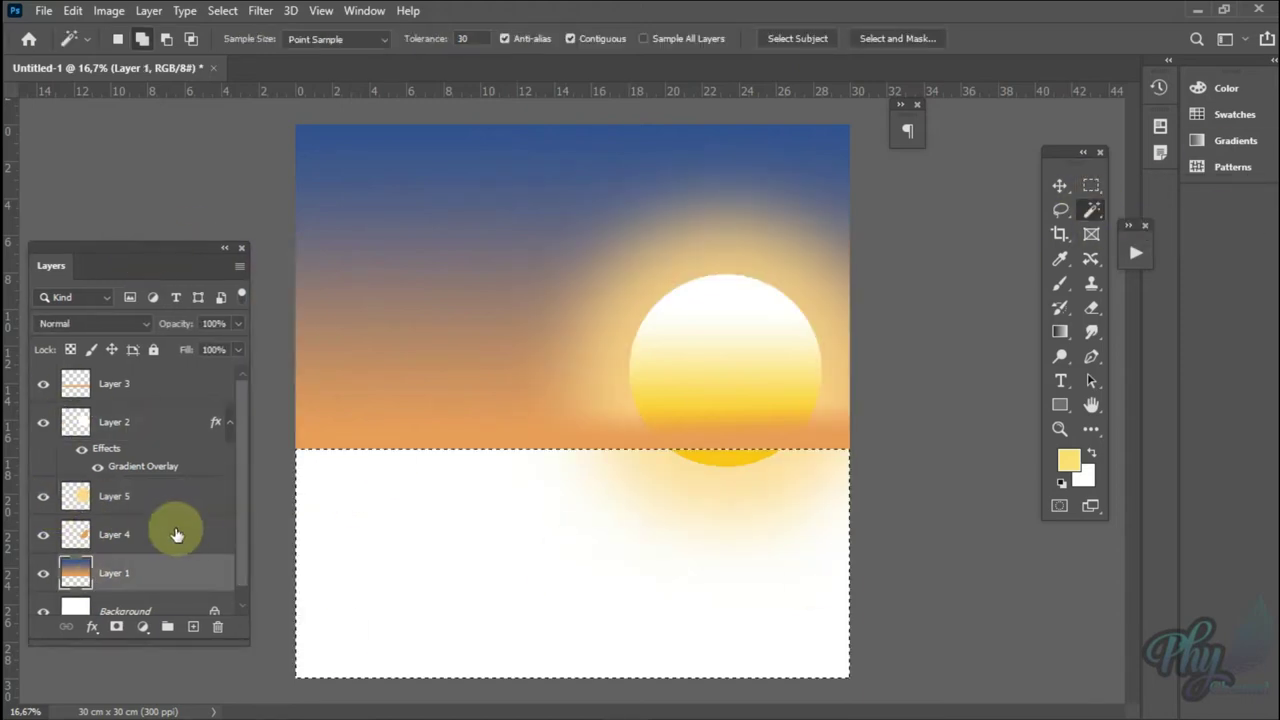
{"action": "left_click", "coordinate": [193, 626]}
{"action": "left_click", "coordinate": [163, 610]}
{"action": "key", "text": "ctrl+u"}
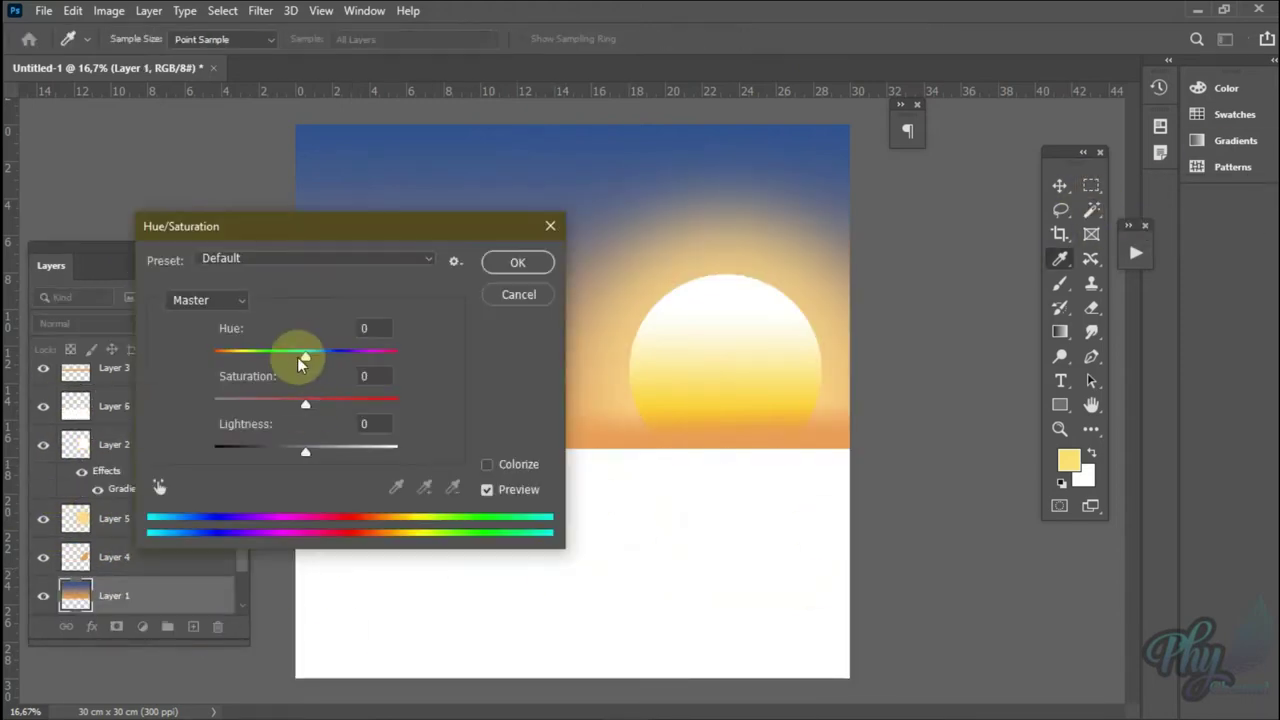
{"action": "left_click_drag", "start_coordinate": [300, 366], "coordinate": [310, 366]}
{"action": "left_click", "coordinate": [523, 260]}
{"action": "key", "text": "p"}
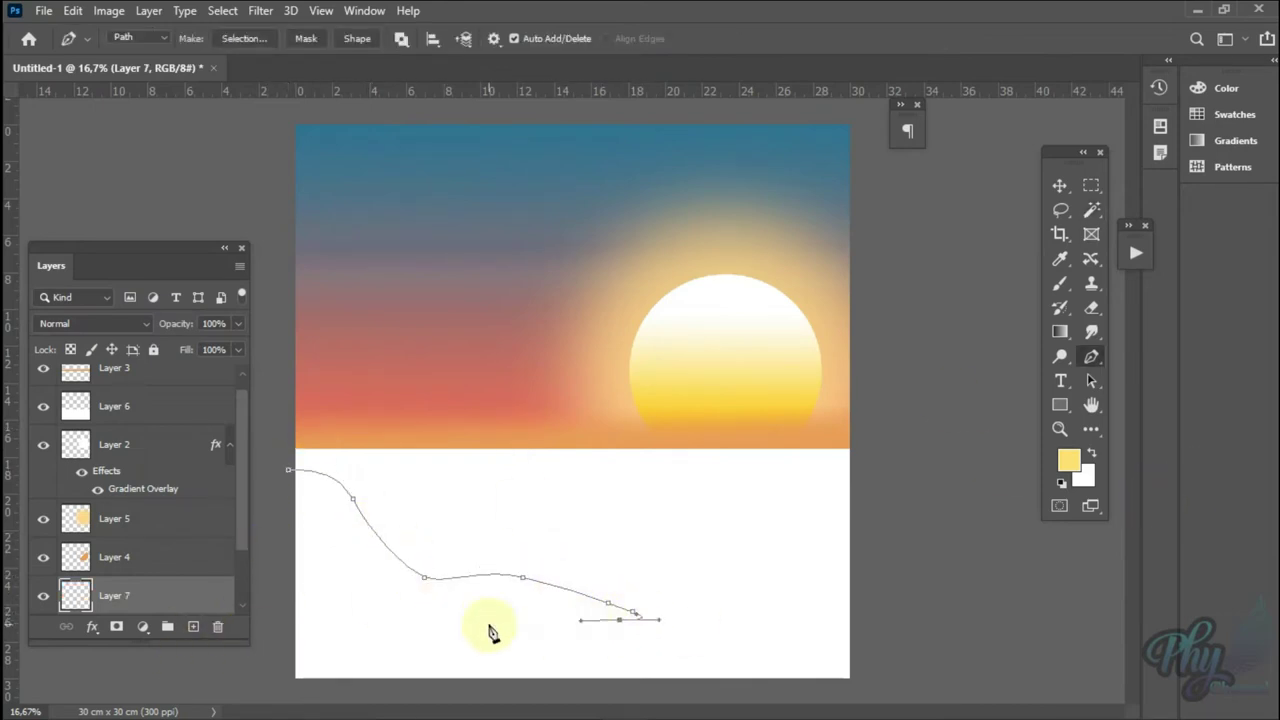
- Fill the headland path on the lower left with black
{"action": "key", "text": "Return"}
{"action": "key", "text": "d"}
{"action": "key", "text": "alt+BackSpace"}
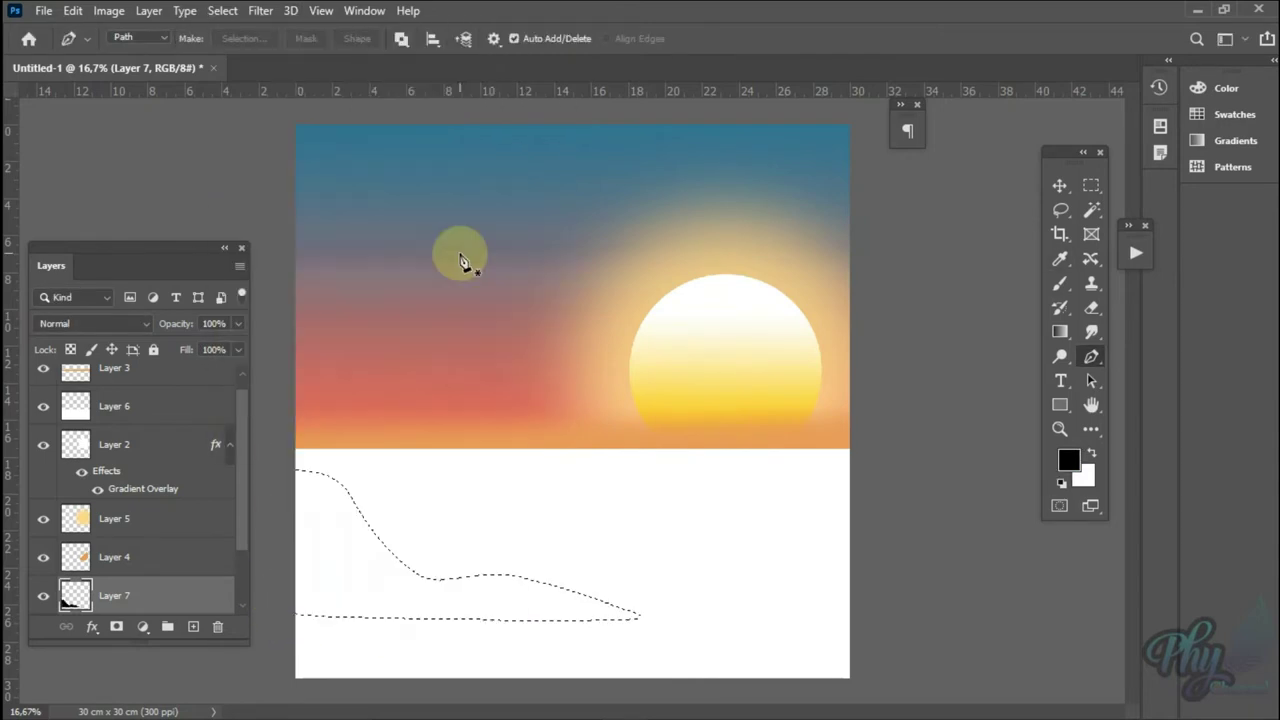
{"action": "left_click", "coordinate": [147, 441]}
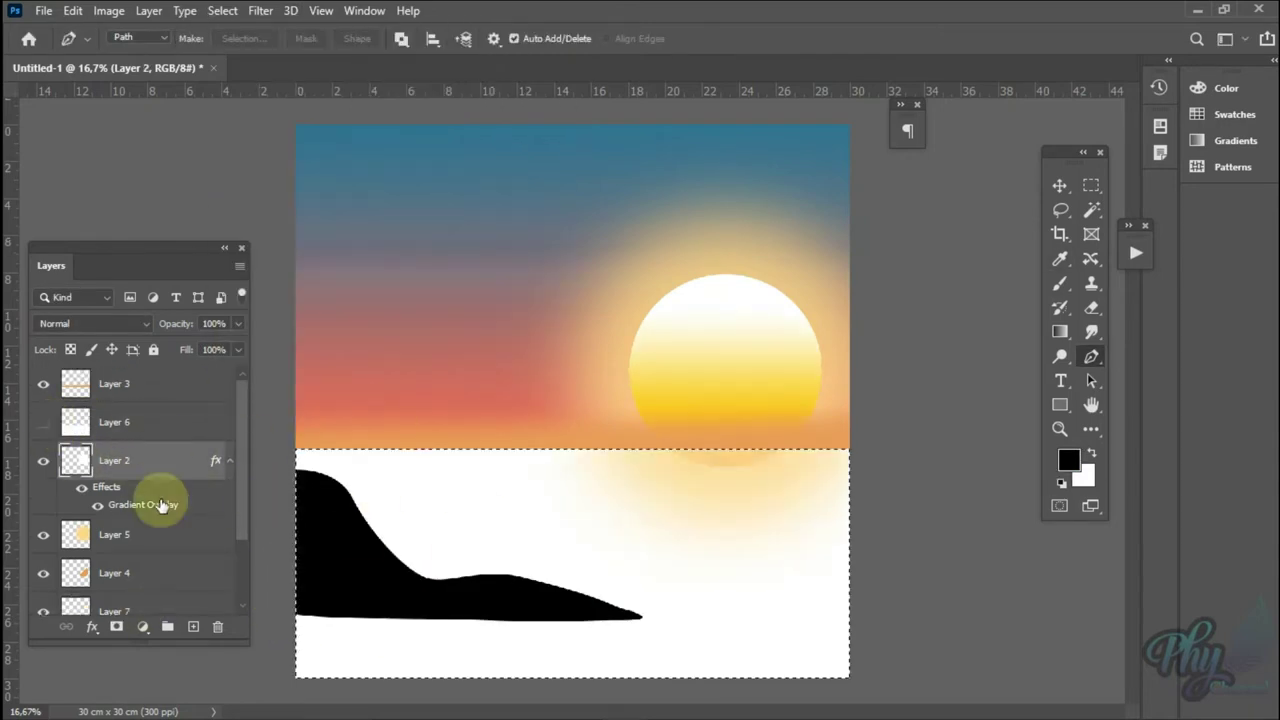
{"action": "left_click", "coordinate": [172, 540]}
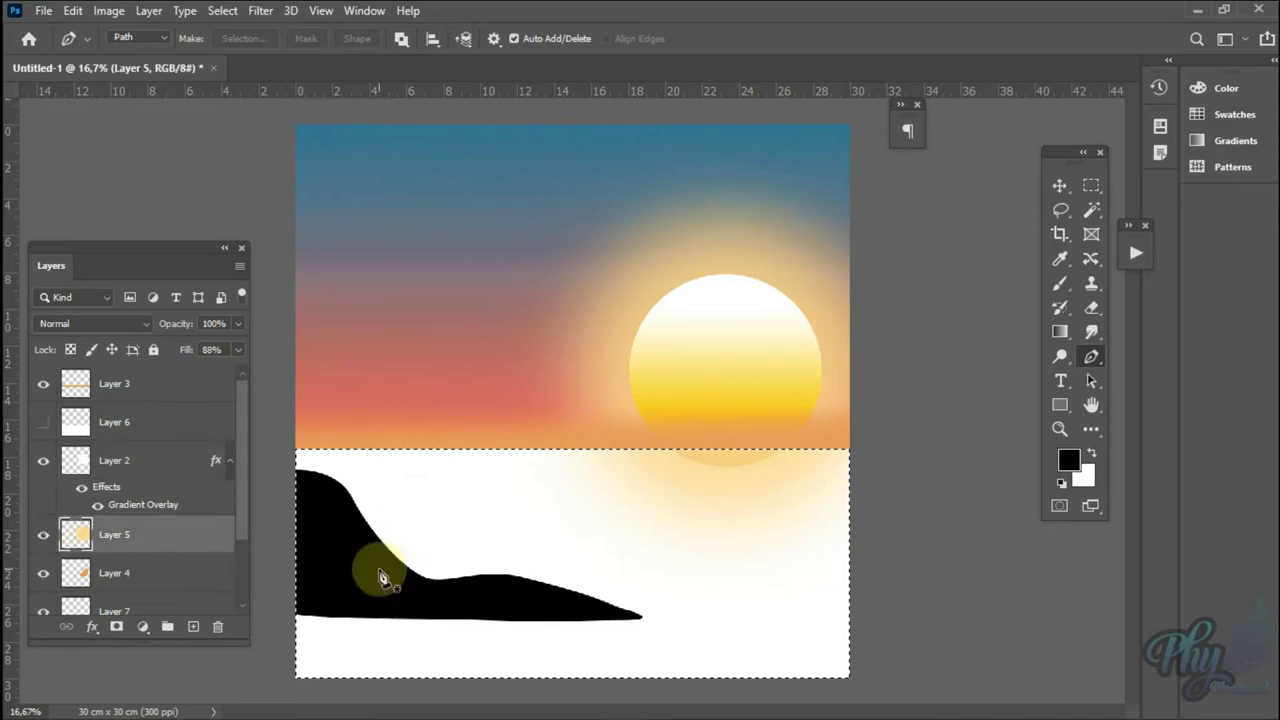
{"action": "scroll", "coordinate": [189, 527], "scroll_direction": "down", "scroll_amount": 2}
{"action": "left_click", "coordinate": [189, 530]}
- Fill the foreground slope path with dark brown 553e3e on a new layer above the headland
{"action": "left_click", "coordinate": [193, 626]}
{"action": "key", "text": "ctrl+d"}
{"action": "right_click", "coordinate": [350, 625]}
{"action": "key", "text": "Escape"}
{"action": "left_click", "coordinate": [301, 554]}
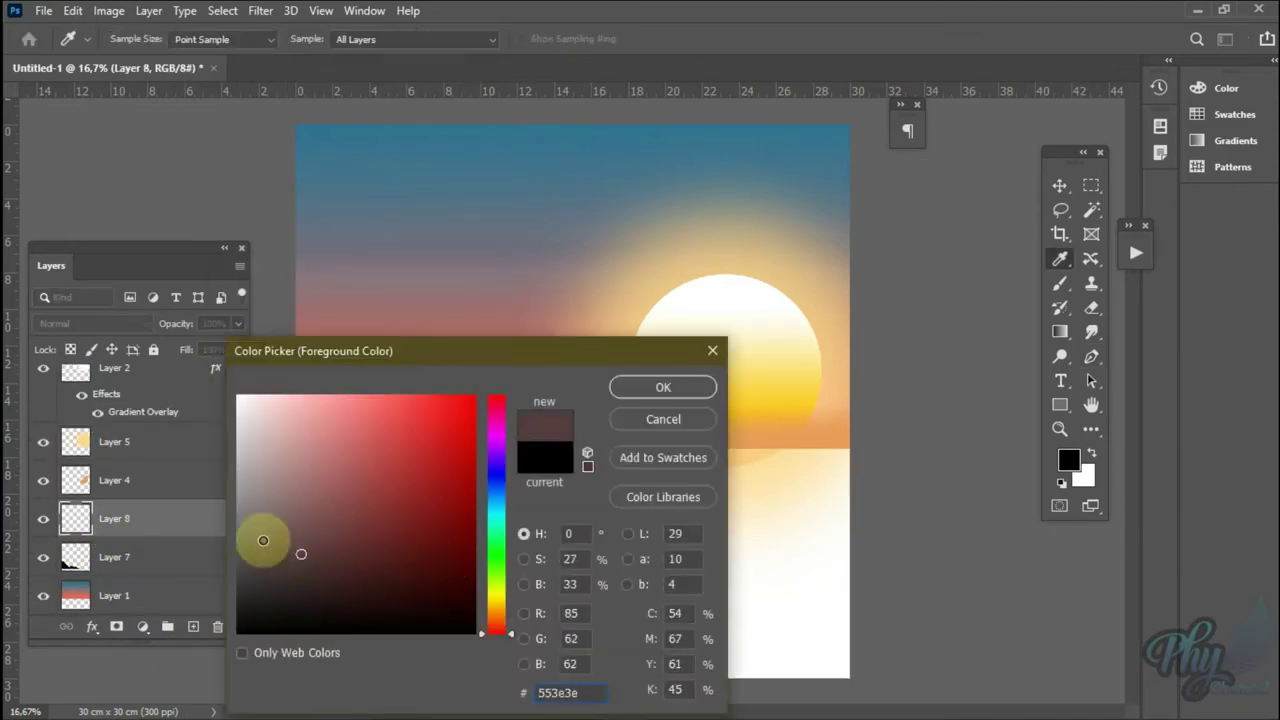
{"action": "left_click", "coordinate": [672, 386]}
{"action": "key", "text": "alt+BackSpace"}
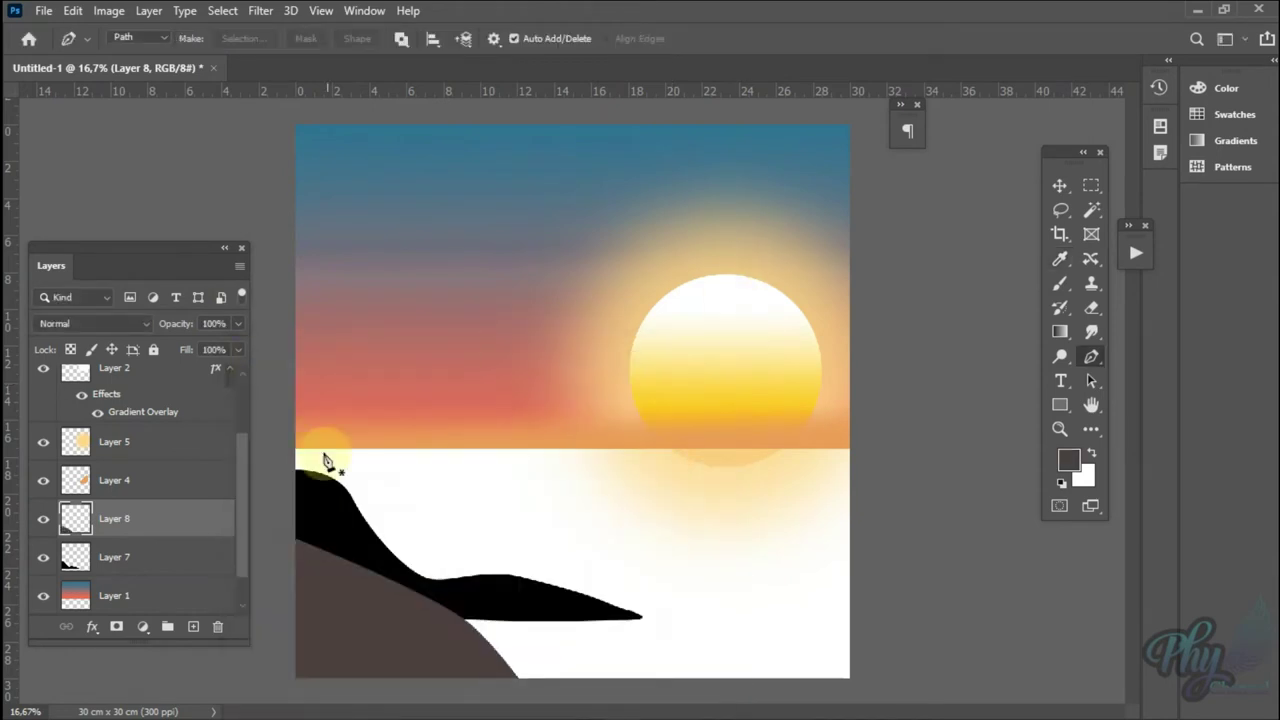
- Add a new layer for the tree and browse the brush presets
{"action": "left_click", "coordinate": [190, 630]}
{"action": "key", "text": "b"}
{"action": "left_click", "coordinate": [140, 38]}
{"action": "scroll", "coordinate": [100, 300], "scroll_direction": "down", "scroll_amount": 3}
{"action": "scroll", "coordinate": [147, 317], "scroll_direction": "down", "scroll_amount": 2}
{"action": "scroll", "coordinate": [147, 315], "scroll_direction": "up", "scroll_amount": 3}
{"action": "scroll", "coordinate": [147, 312], "scroll_direction": "up", "scroll_amount": 3}
{"action": "scroll", "coordinate": [149, 309], "scroll_direction": "up", "scroll_amount": 3}
{"action": "left_click_drag", "start_coordinate": [230, 255], "coordinate": [229, 323]}
- Choose Tree Brush 1 from conceptart_tree_brushes and enlarge it to 2900 px
{"action": "left_click", "coordinate": [37, 287]}
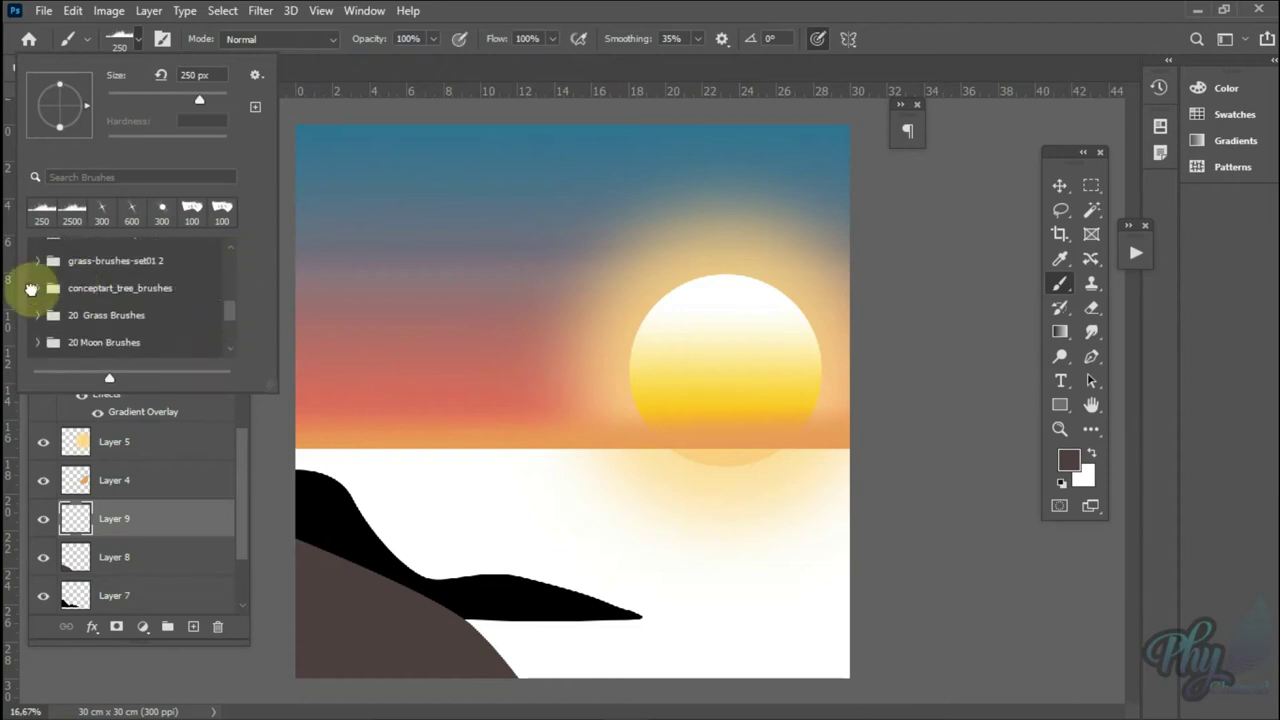
{"action": "left_click", "coordinate": [135, 320]}
{"action": "scroll", "coordinate": [143, 306], "scroll_direction": "down", "scroll_amount": 2}
{"action": "scroll", "coordinate": [129, 349], "scroll_direction": "down", "scroll_amount": 2}
{"action": "scroll", "coordinate": [129, 330], "scroll_direction": "up", "scroll_amount": 4}
{"action": "left_click", "coordinate": [148, 518]}
{"action": "key", "text": "bracketright"}
{"action": "key", "text": "bracketright"}
{"action": "key", "text": "bracketright"}
- Stamp a light orange tree on the left hill, on a layer beneath the brown slope
{"action": "left_click", "coordinate": [163, 540]}
{"action": "left_click_drag", "start_coordinate": [163, 540], "coordinate": [143, 575]}
{"action": "left_click", "coordinate": [1068, 459]}
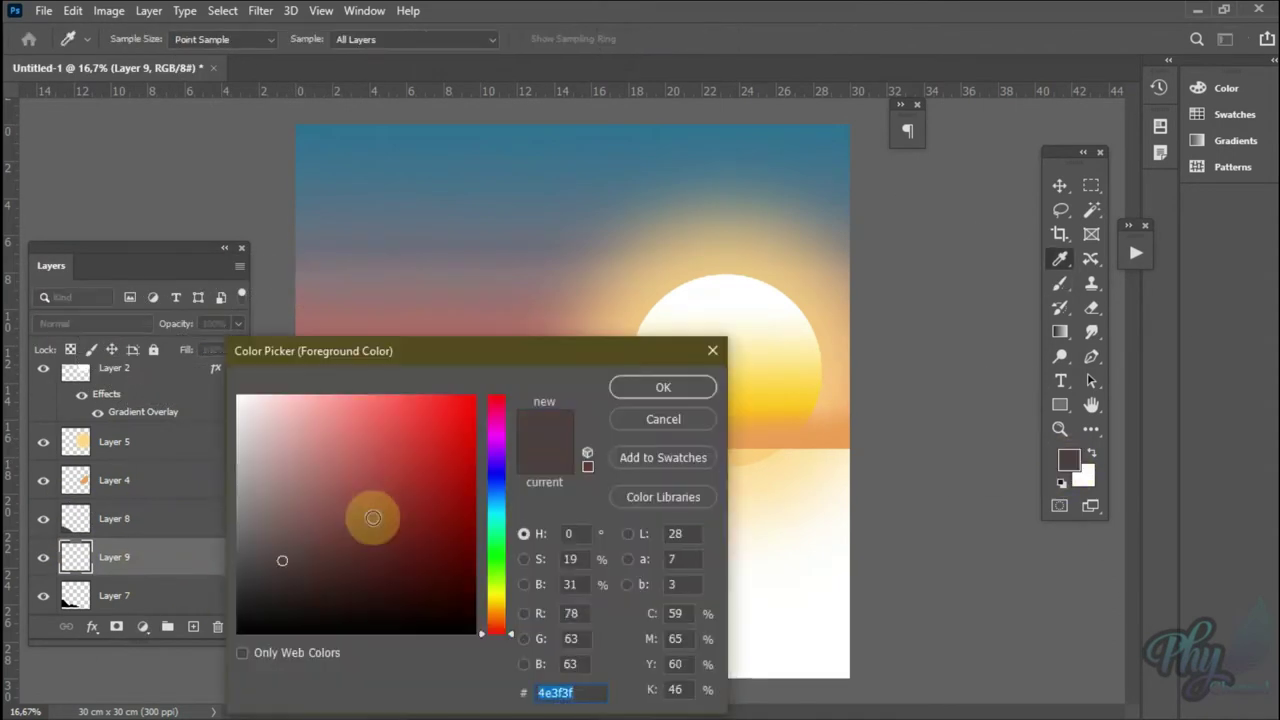
{"action": "left_click", "coordinate": [405, 405]}
{"action": "left_click", "coordinate": [660, 388]}
{"action": "left_click", "coordinate": [300, 457]}
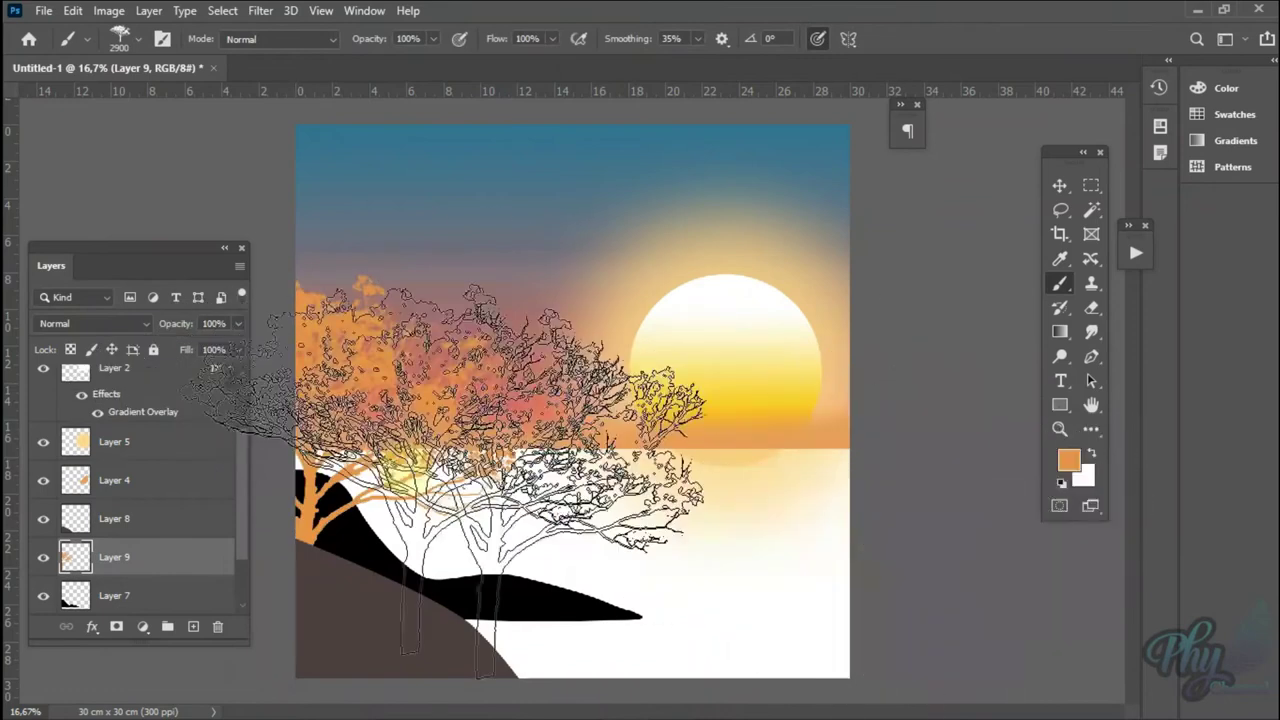
- Duplicate the tree layer and turn the copy black with a Color Overlay
{"action": "key", "text": "ctrl+j"}
{"action": "key", "text": "v"}
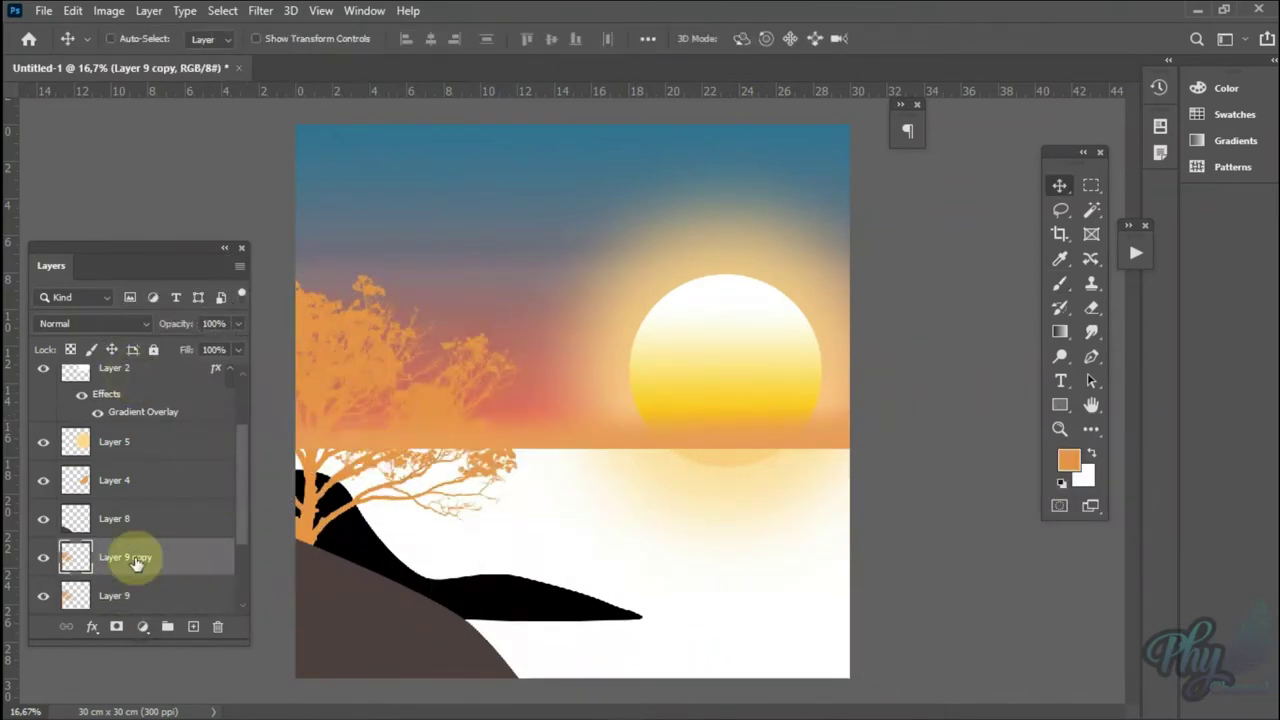
{"action": "double_click", "coordinate": [137, 563]}
{"action": "key", "text": "Return"}
- Move the horizon band layer below the tree
{"action": "right_click", "coordinate": [401, 398]}
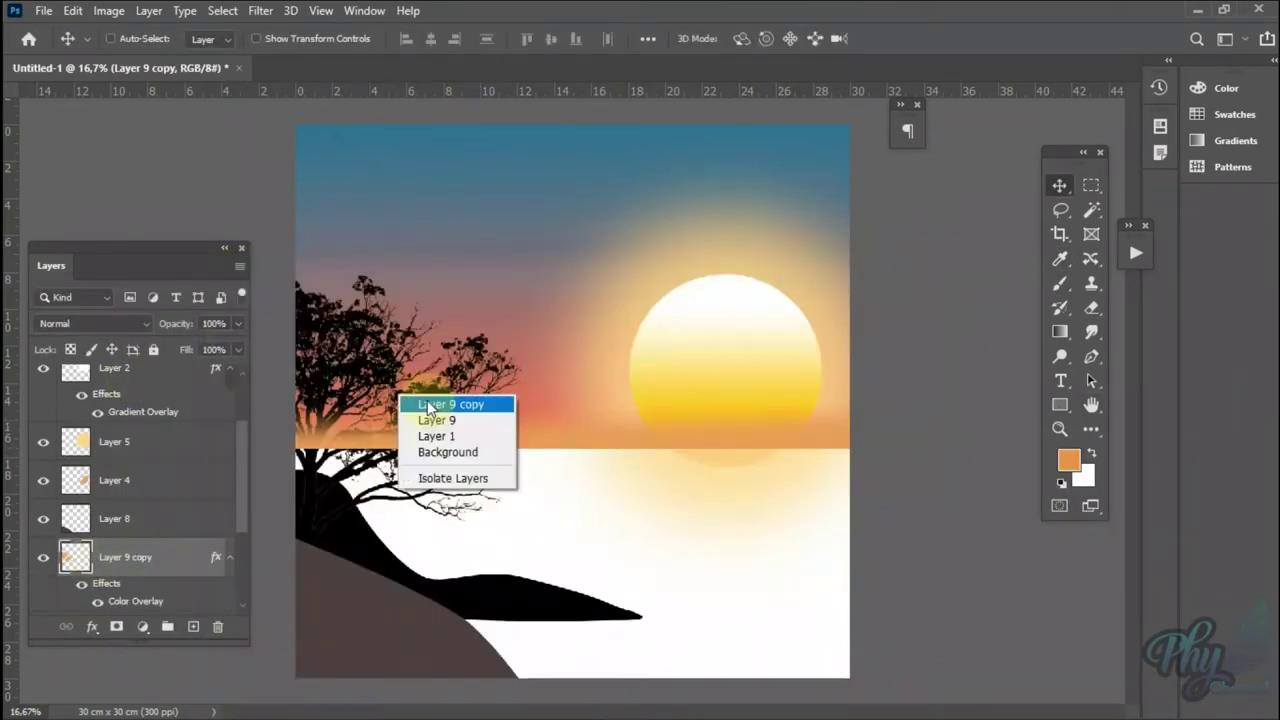
{"action": "left_click", "coordinate": [428, 405]}
{"action": "key", "text": "alt+bracketleft"}
{"action": "key", "text": "alt+bracketleft"}
{"action": "key", "text": "alt+bracketleft"}
{"action": "key", "text": "alt+bracketleft"}
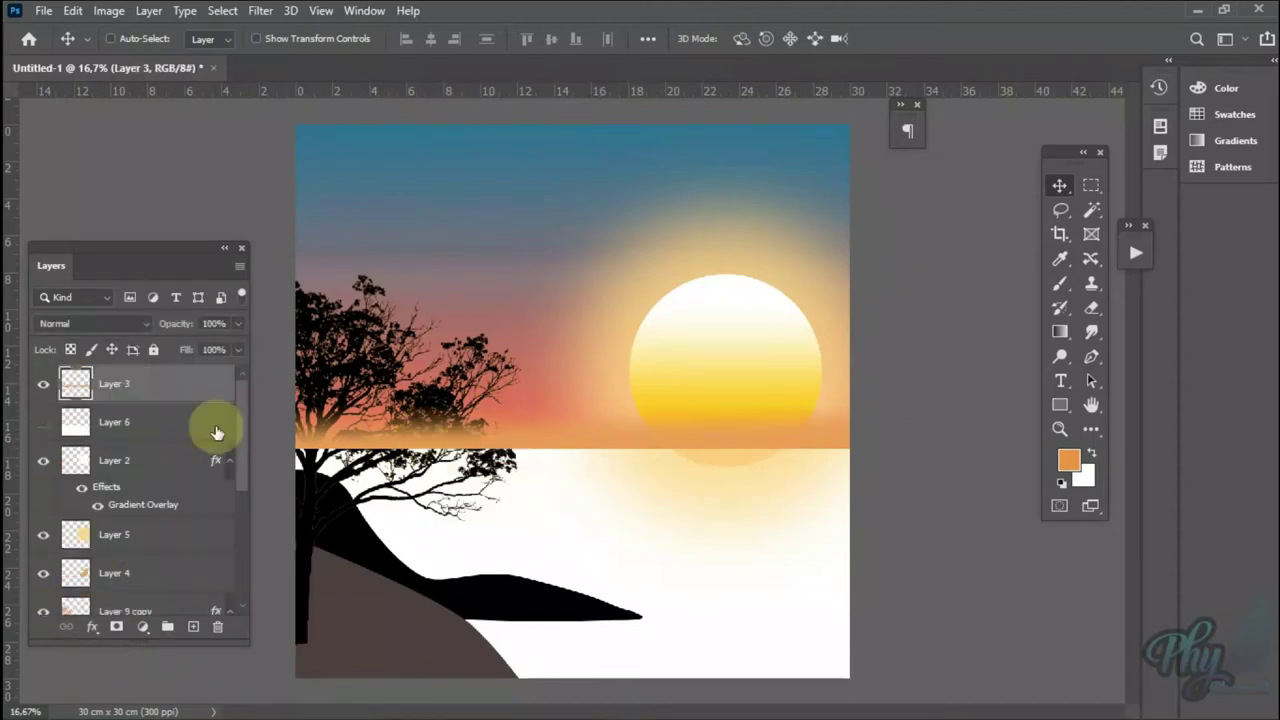
{"action": "mouse_move", "coordinate": [217, 432]}
{"action": "left_mouse_down"}
{"action": "mouse_move", "coordinate": [143, 575]}
{"action": "mouse_move", "coordinate": [150, 488]}
{"action": "left_mouse_up"}
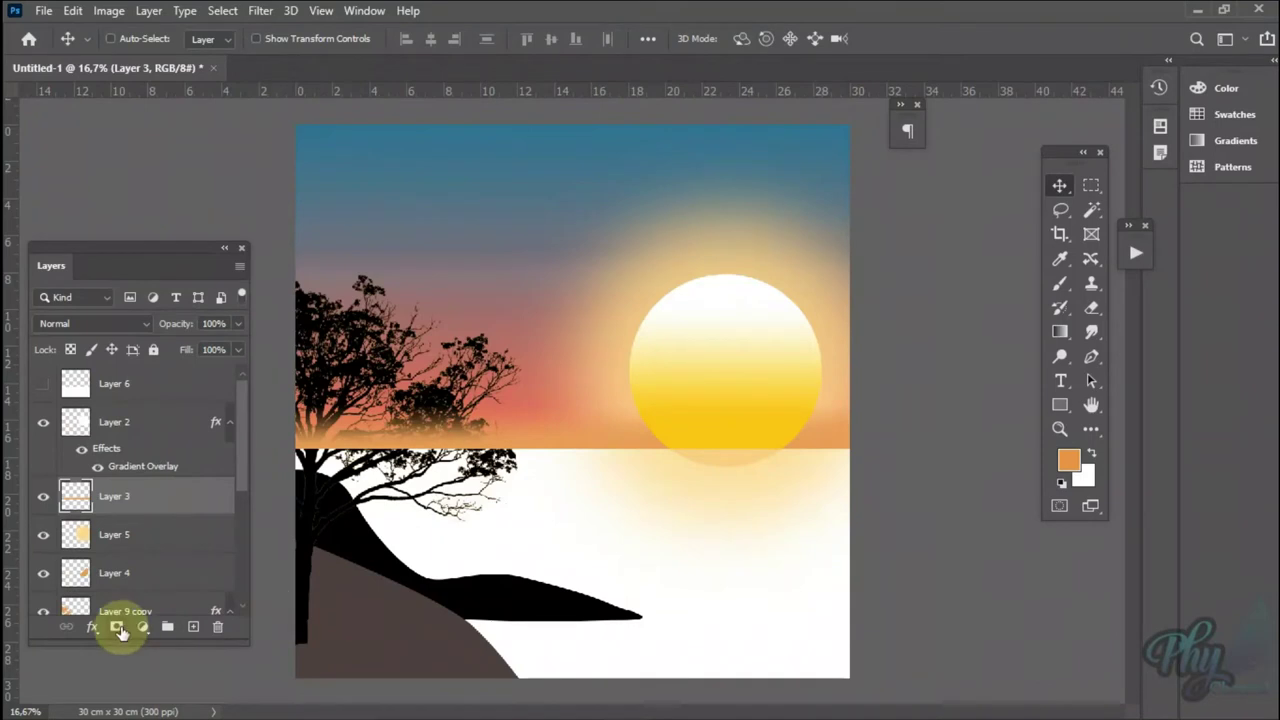
- Add a layer mask to the horizon band layer and reset colours to black and white
{"action": "left_click", "coordinate": [116, 626]}
{"action": "key", "text": "g"}
{"action": "key", "text": "d"}
{"action": "key", "text": "v"}
- Fill a rectangle of water below the sun with orange-red on new Layer 10
{"action": "left_click", "coordinate": [765, 480]}
{"action": "key", "text": "m"}
{"action": "left_click_drag", "start_coordinate": [645, 450], "coordinate": [800, 677]}
{"action": "left_click", "coordinate": [1069, 459]}
{"action": "left_click", "coordinate": [491, 608]}
{"action": "left_click", "coordinate": [637, 386]}
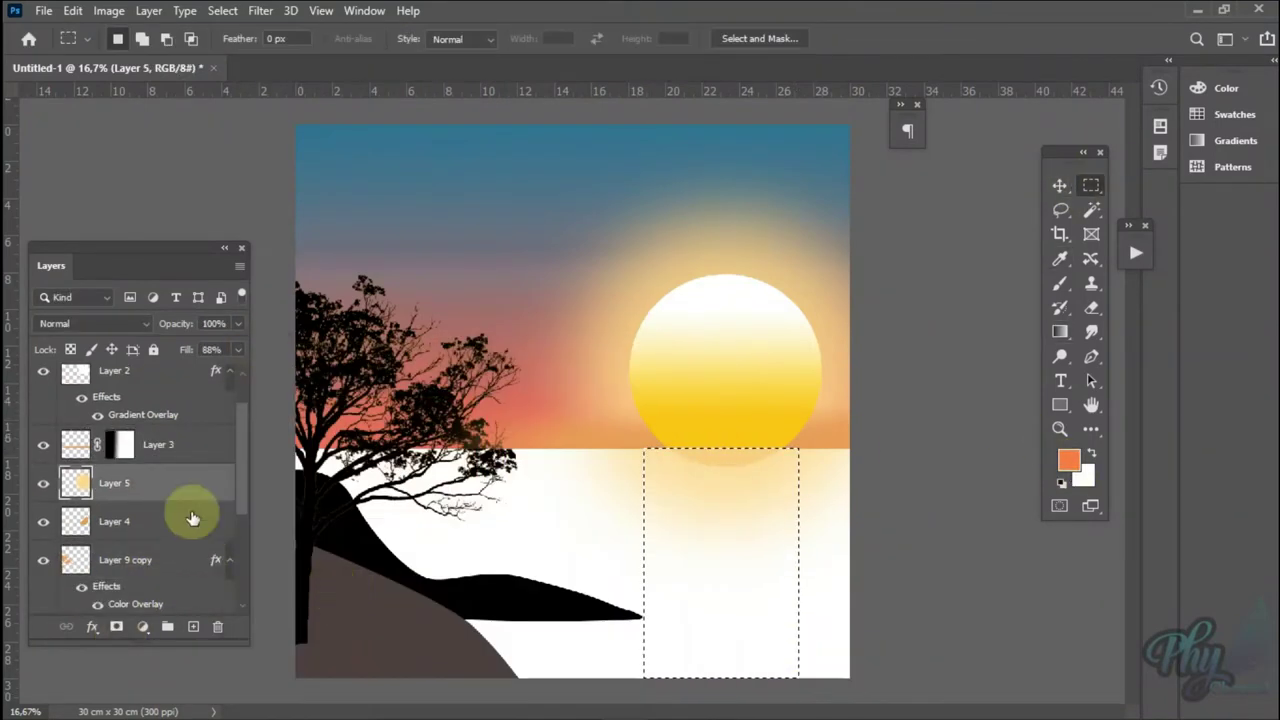
{"action": "key", "text": "ctrl+shift+alt+n"}
{"action": "key", "text": "alt+BackSpace"}
{"action": "key", "text": "ctrl+d"}
- Give the strip a reflected yellow-to-white Gradient Overlay with the white stop at 77%
{"action": "left_click", "coordinate": [92, 626]}
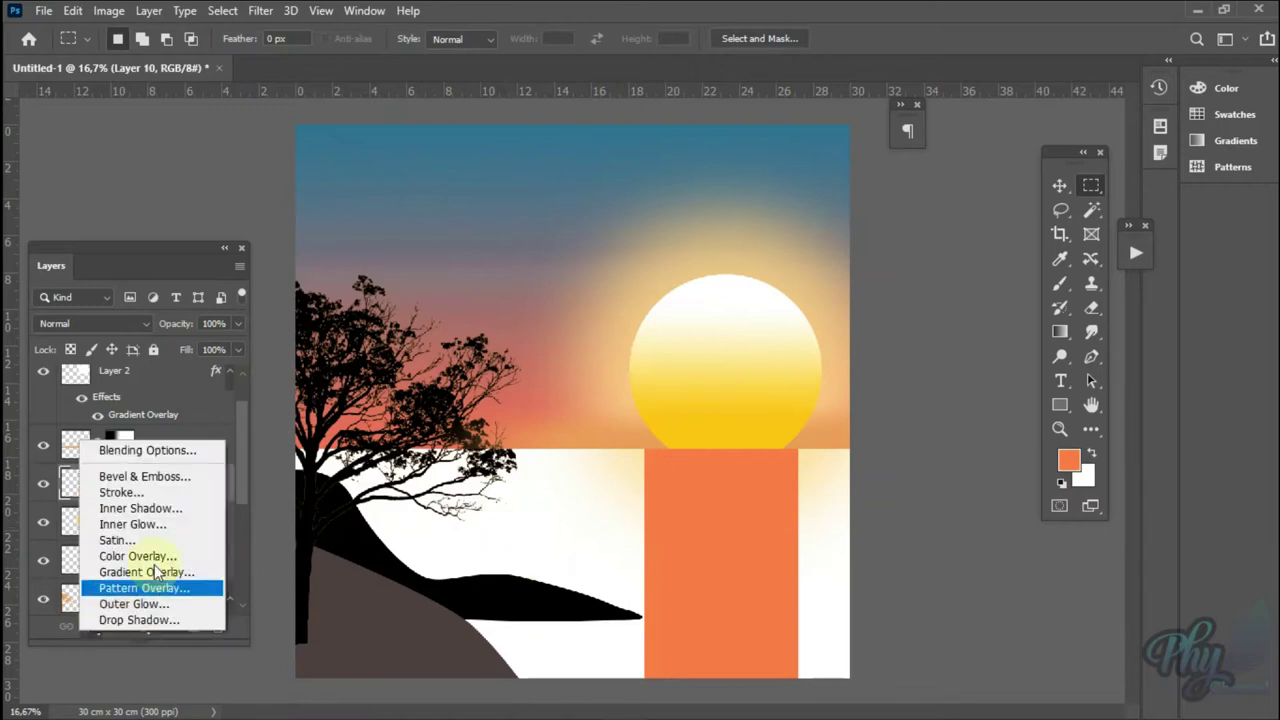
{"action": "left_click", "coordinate": [150, 585]}
{"action": "left_click_drag", "start_coordinate": [366, 163], "coordinate": [378, 183]}
{"action": "left_click", "coordinate": [306, 315]}
{"action": "left_click", "coordinate": [300, 387]}
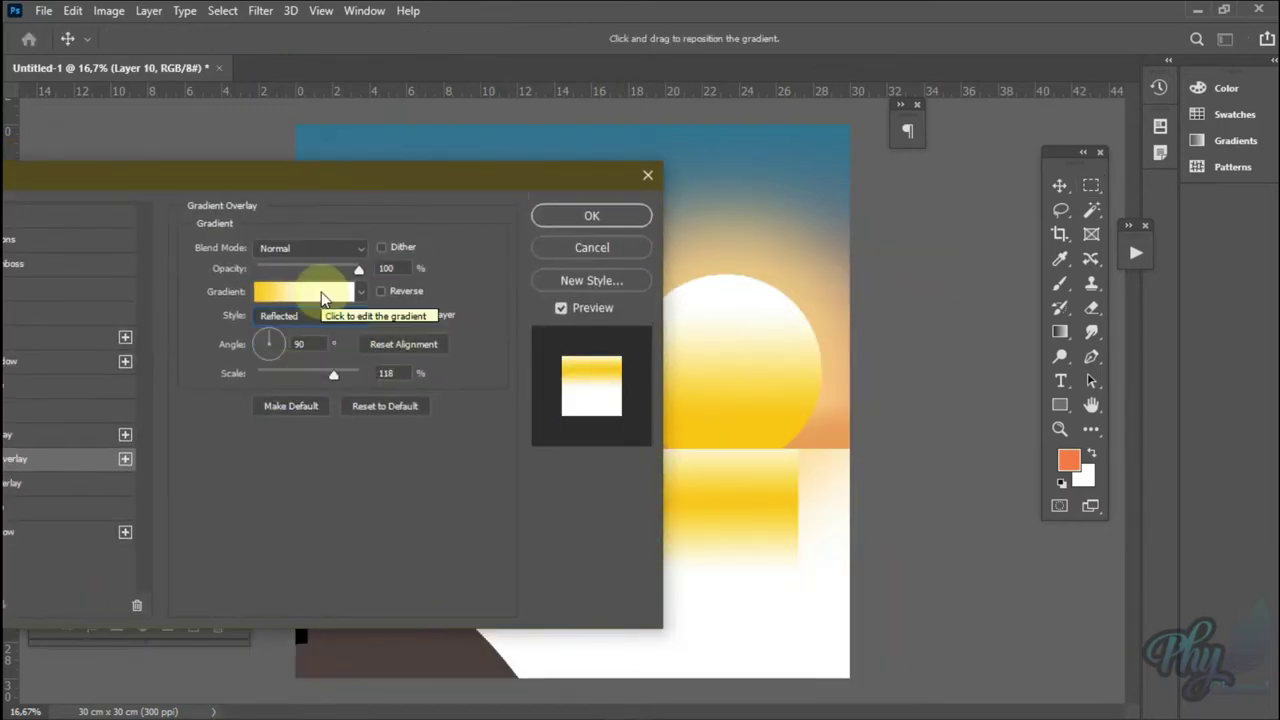
{"action": "left_click_drag", "start_coordinate": [751, 591], "coordinate": [751, 534]}
{"action": "left_click", "coordinate": [307, 298]}
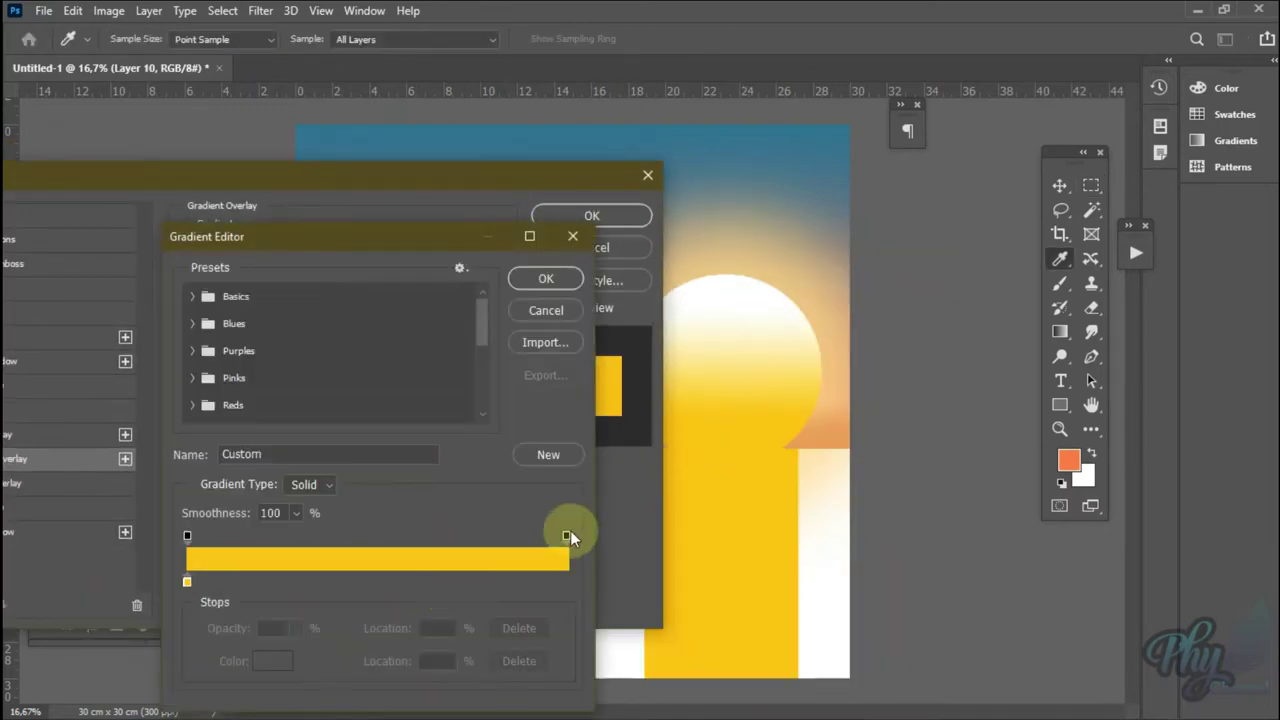
{"action": "mouse_move", "coordinate": [567, 581]}
{"action": "left_mouse_down"}
{"action": "mouse_move", "coordinate": [385, 585]}
{"action": "mouse_move", "coordinate": [476, 583]}
{"action": "left_mouse_up"}
{"action": "left_click", "coordinate": [546, 278]}
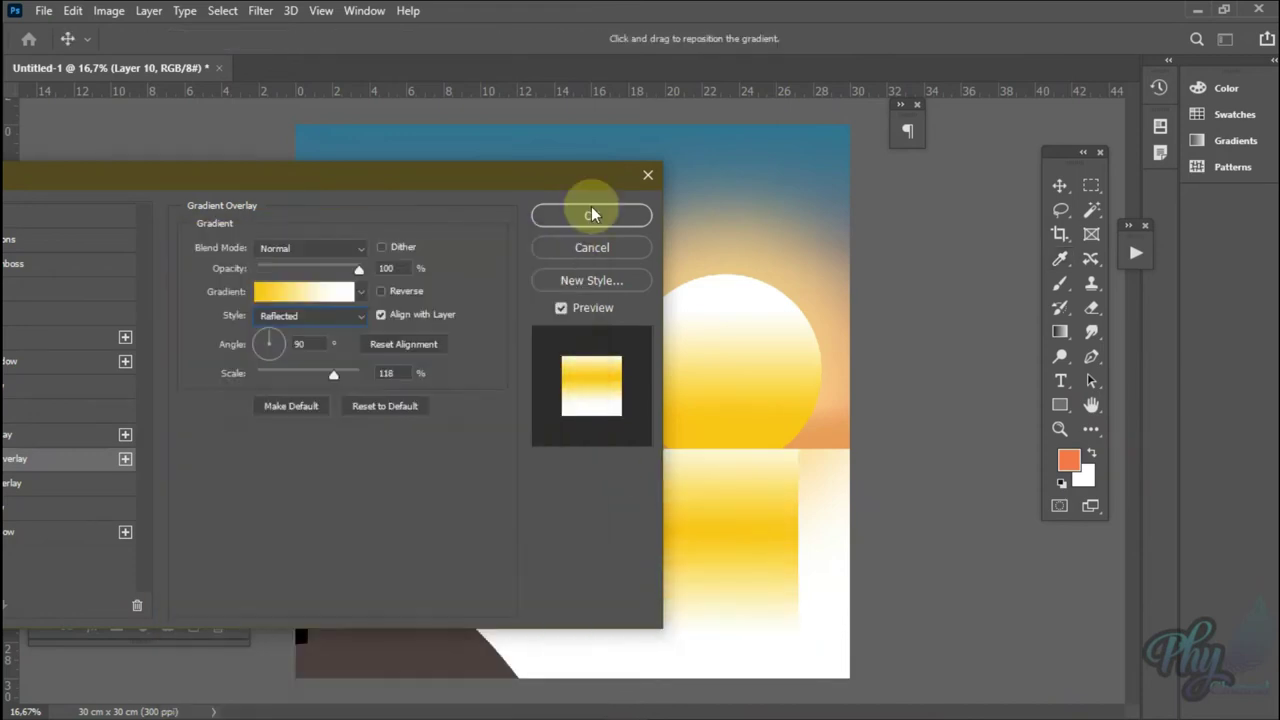
{"action": "left_click", "coordinate": [591, 215]}
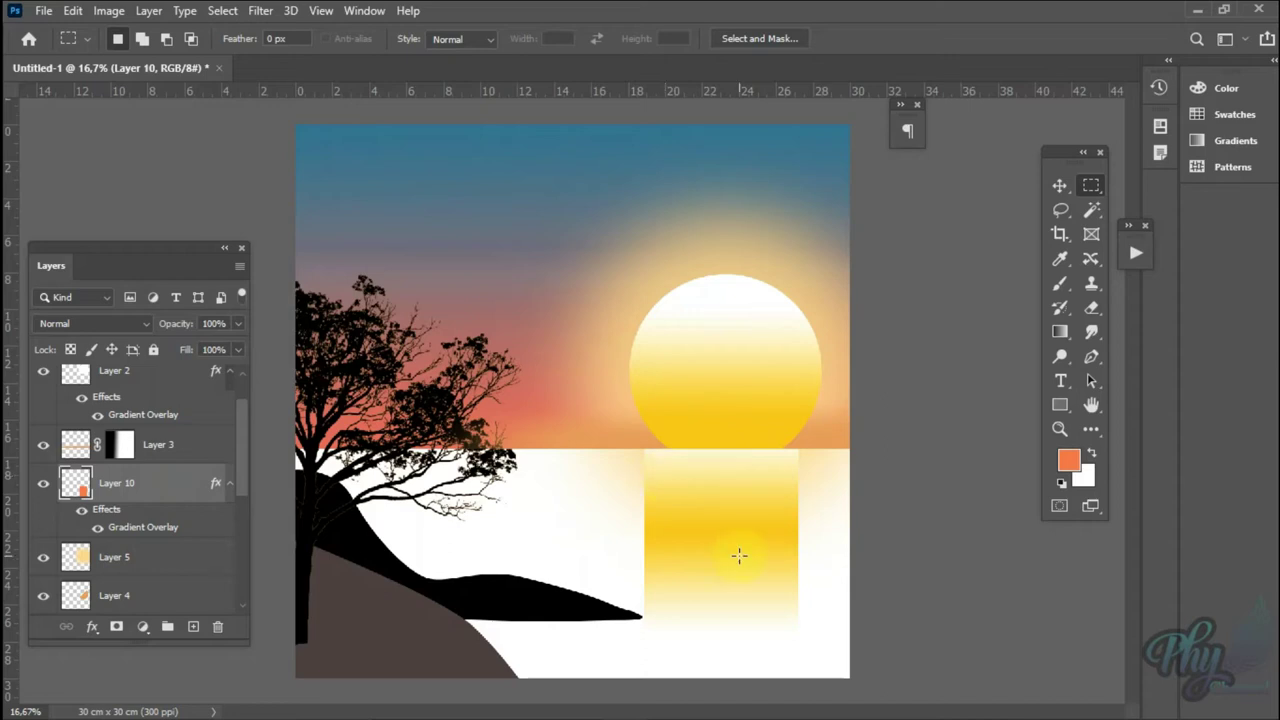
{"action": "left_click", "coordinate": [230, 483]}
{"action": "left_click", "coordinate": [321, 10]}
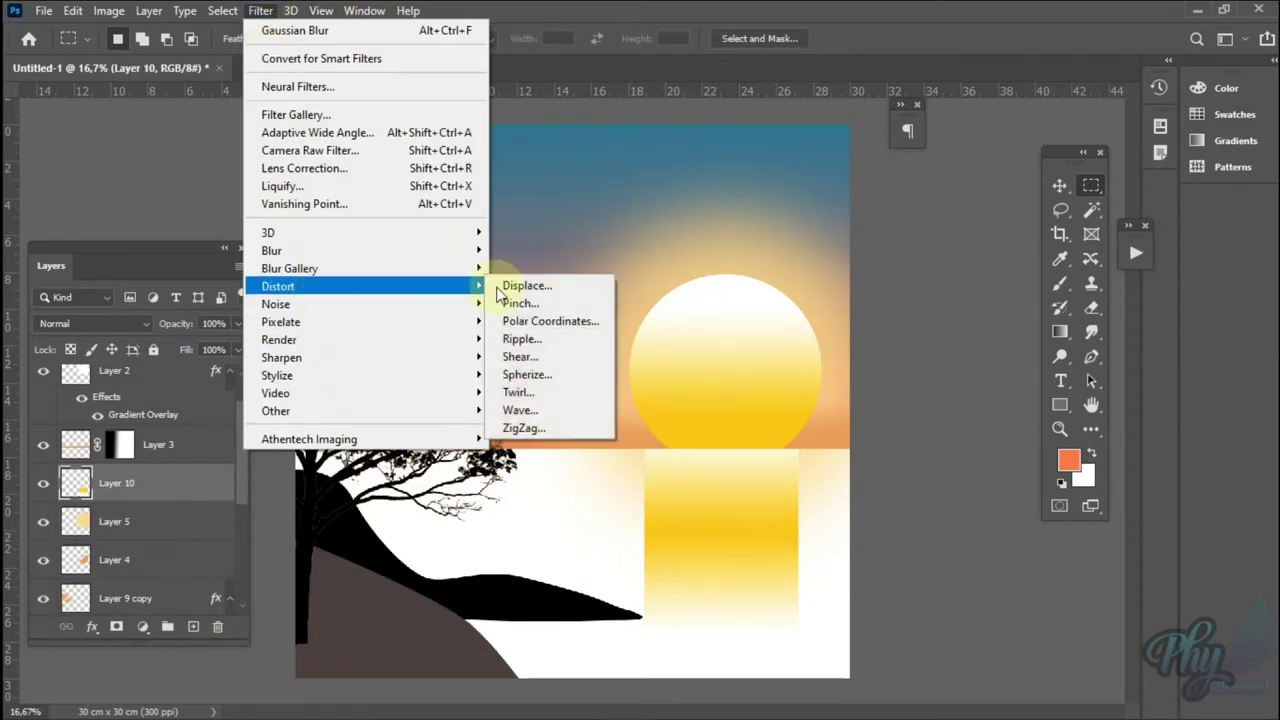
- Apply a Large ripple to the sun's reflection and lower its fill to 70%
{"action": "left_click", "coordinate": [529, 317]}
{"action": "left_click", "coordinate": [146, 537]}
{"action": "left_click", "coordinate": [200, 568]}
{"action": "key", "text": "Return"}
{"action": "left_click", "coordinate": [260, 10]}
{"action": "left_click", "coordinate": [238, 349]}
{"action": "left_click_drag", "start_coordinate": [238, 371], "coordinate": [209, 371]}
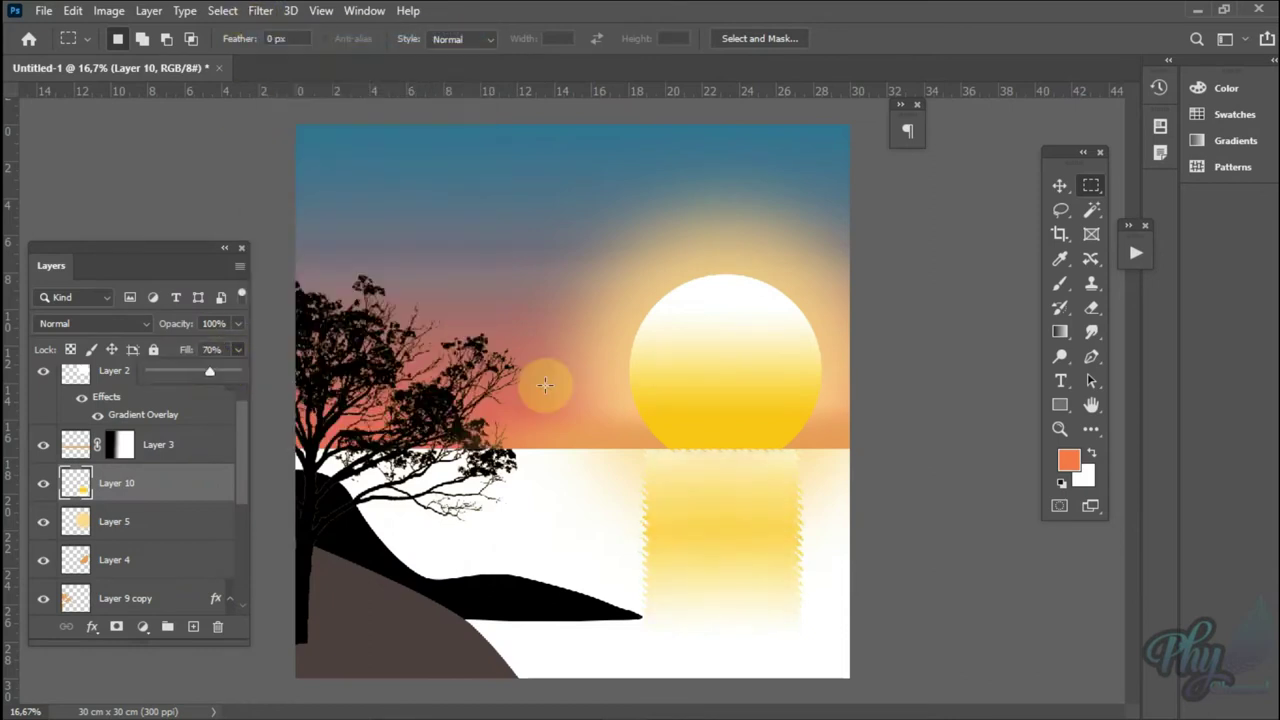
- Move Layer 8 above Layer 9 copy so the brown hill sits in front
{"action": "key", "text": "v"}
{"action": "left_click", "coordinate": [391, 609], "text": "ctrl"}
{"action": "left_click", "coordinate": [190, 480]}
{"action": "right_click", "coordinate": [322, 568]}
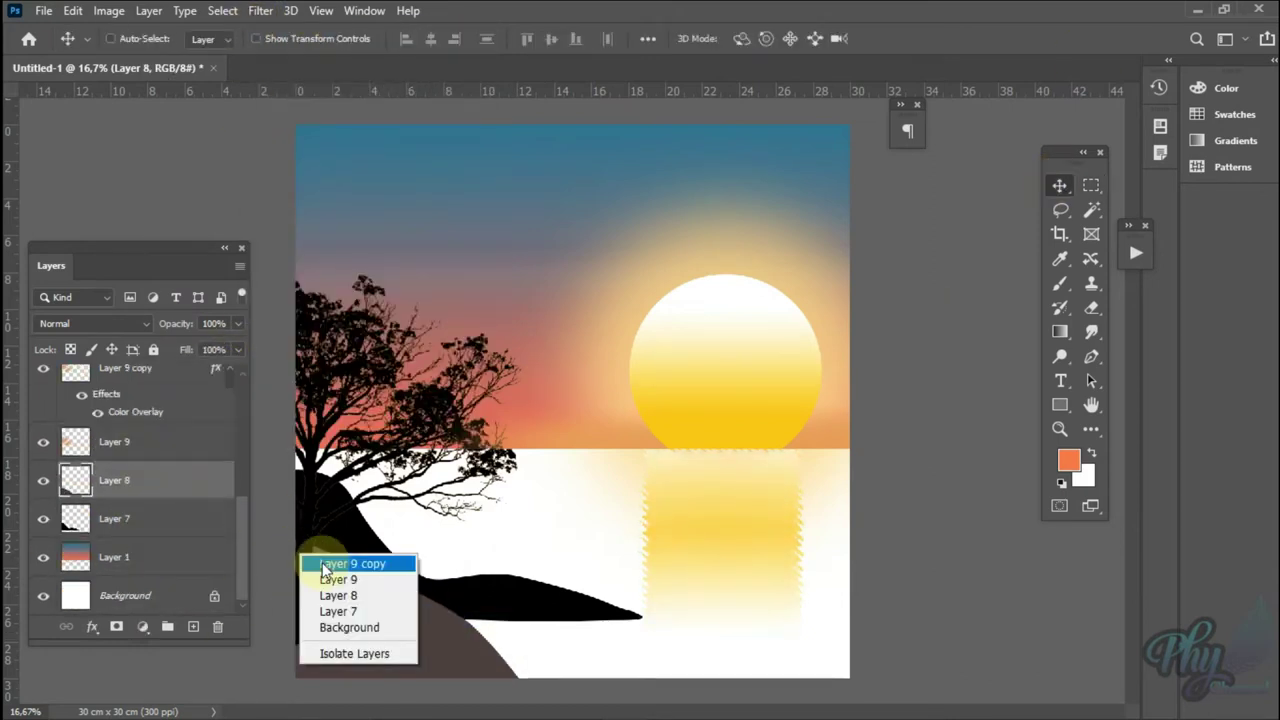
{"action": "left_click_drag", "start_coordinate": [137, 490], "coordinate": [137, 385]}
{"action": "left_click", "coordinate": [578, 527], "text": "ctrl"}
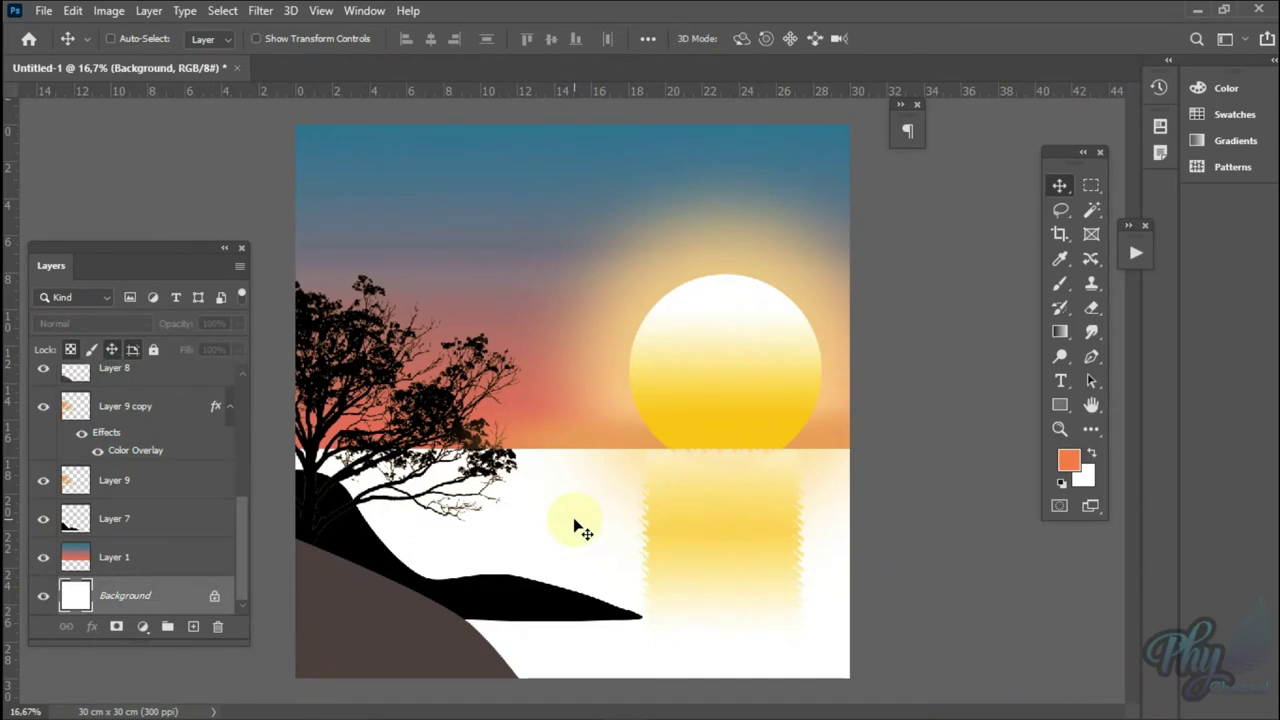
- Streak the reflection with a 131 px horizontal motion blur and raise its fill to 93%
{"action": "left_click", "coordinate": [260, 10]}
{"action": "left_click", "coordinate": [527, 357]}
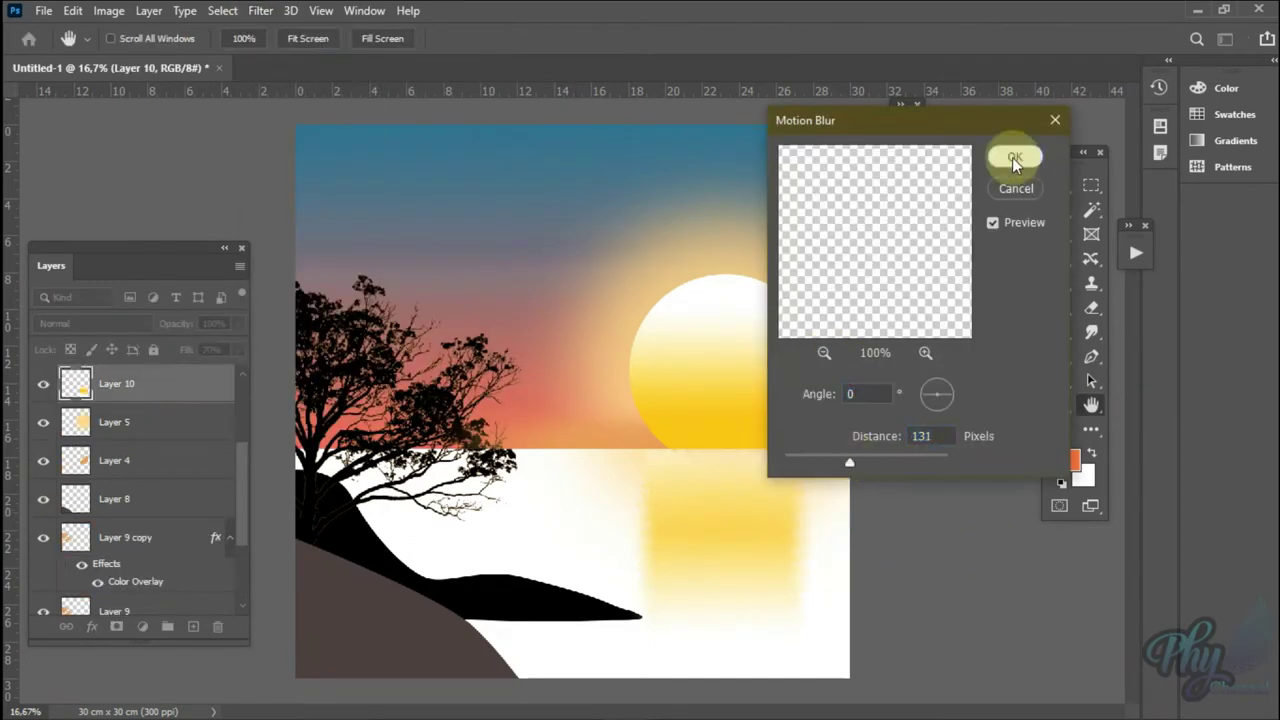
{"action": "left_click", "coordinate": [1013, 160]}
{"action": "left_click_drag", "start_coordinate": [238, 349], "coordinate": [231, 376]}
{"action": "scroll", "coordinate": [140, 500], "scroll_direction": "down", "scroll_amount": 5}
- Add a new empty layer above the Background layer
{"action": "left_click", "coordinate": [110, 600]}
{"action": "left_click", "coordinate": [193, 626]}
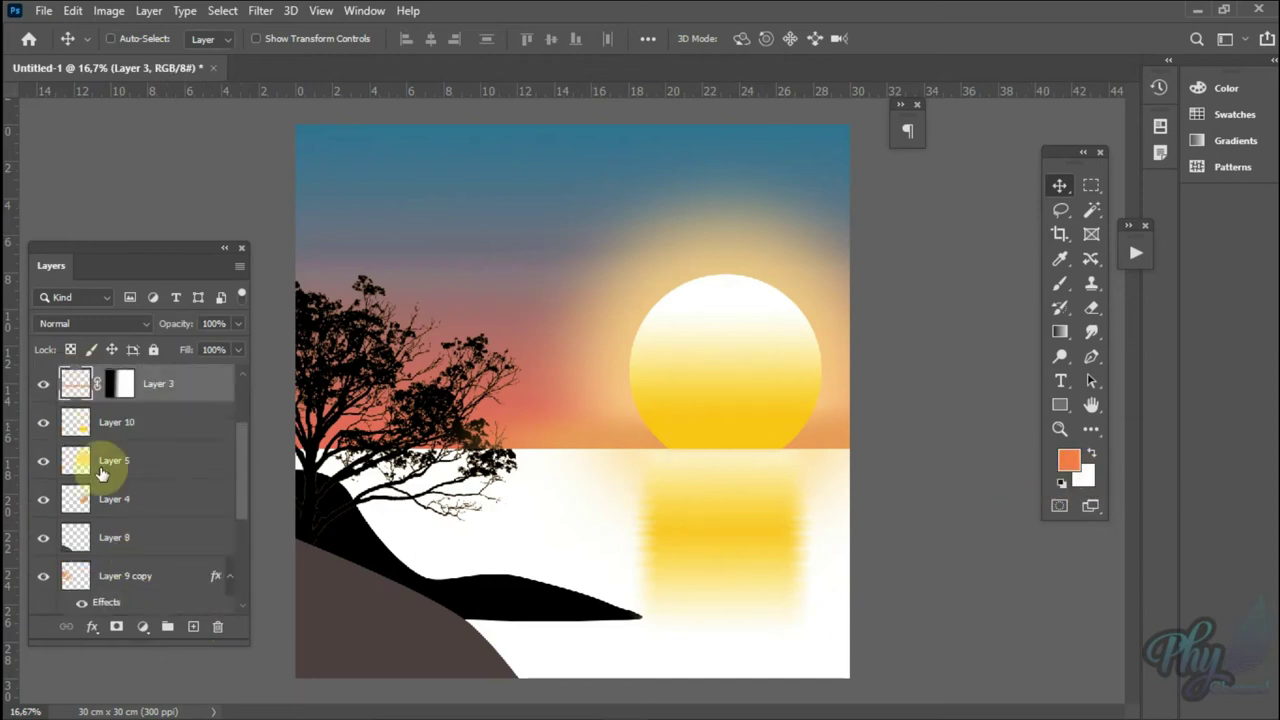
{"action": "left_click", "coordinate": [843, 512], "text": "ctrl"}
{"action": "left_click", "coordinate": [1060, 283]}
- Choose the Kyle's Impressionist Blender 1 brush from Wet Media Brushes
{"action": "left_click", "coordinate": [119, 38]}
{"action": "left_click", "coordinate": [37, 286]}
{"action": "scroll", "coordinate": [40, 280], "scroll_direction": "up", "scroll_amount": 5}
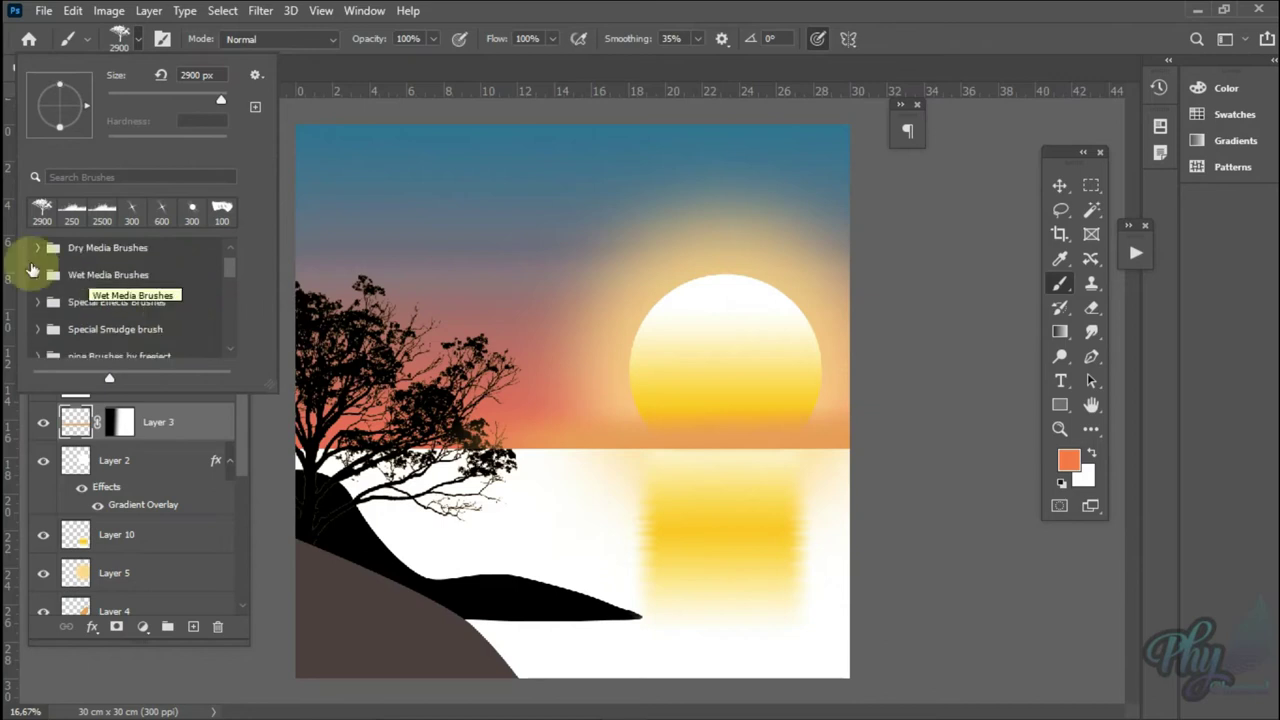
{"action": "left_click", "coordinate": [37, 257]}
{"action": "left_click", "coordinate": [130, 334]}
{"action": "scroll", "coordinate": [98, 328], "scroll_direction": "down", "scroll_amount": 2}
{"action": "scroll", "coordinate": [98, 328], "scroll_direction": "down", "scroll_amount": 2}
{"action": "left_click", "coordinate": [130, 268]}
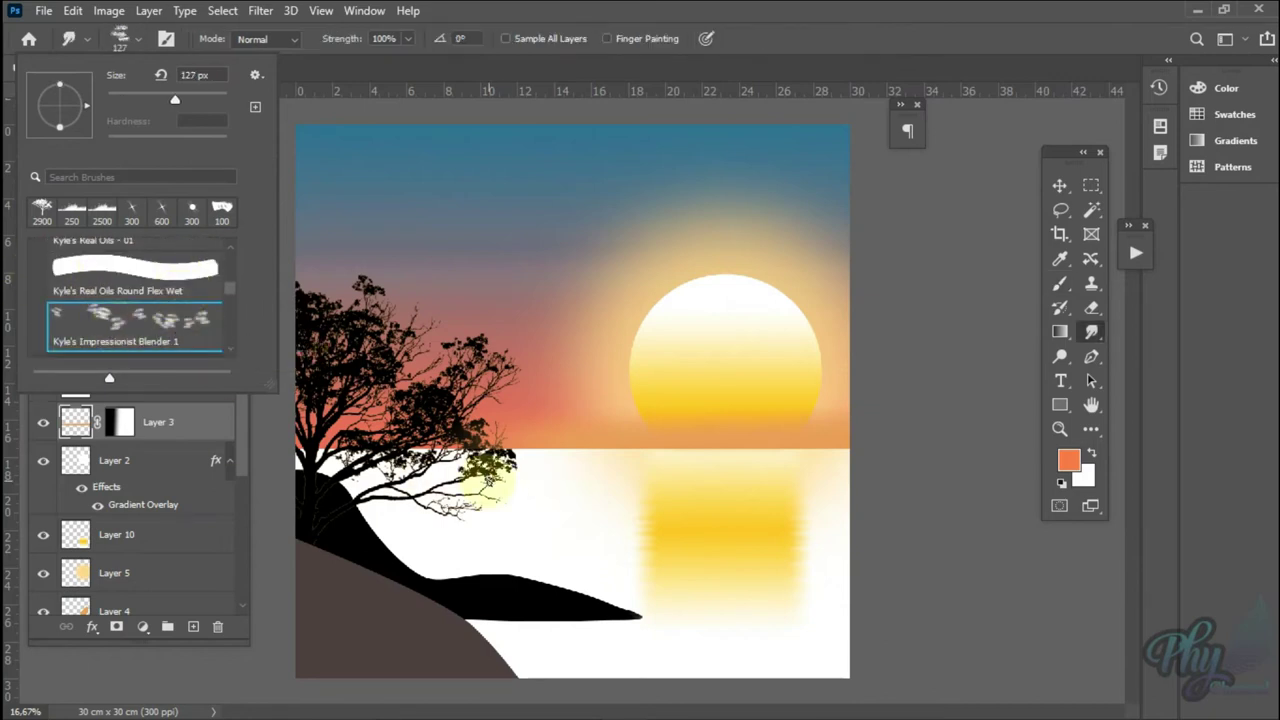
{"action": "key", "text": "Return"}
- Fill Layer 11 with a peach foreground colour
{"action": "scroll", "coordinate": [140, 520], "scroll_direction": "down", "scroll_amount": 5}
{"action": "left_click", "coordinate": [130, 557]}
{"action": "left_click", "coordinate": [1069, 460]}
{"action": "left_click", "coordinate": [758, 424]}
{"action": "left_click", "coordinate": [690, 388]}
{"action": "key", "text": "alt+BackSpace"}
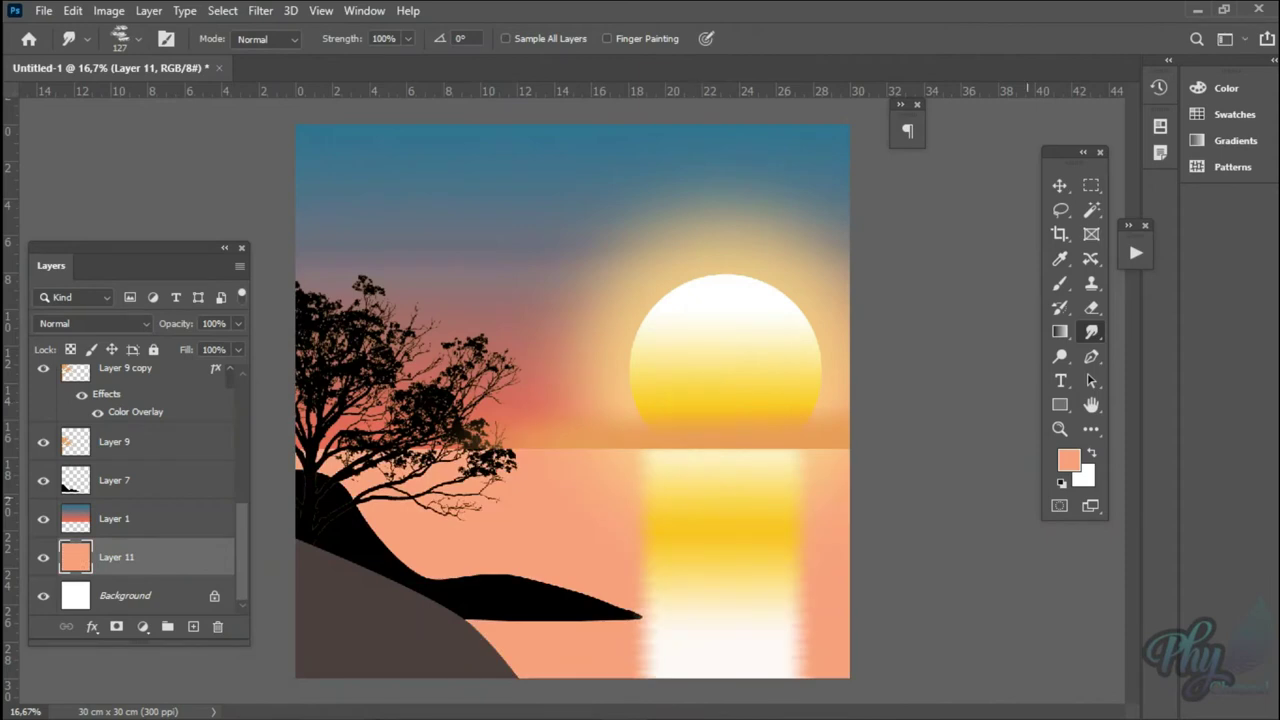
- Sample a brownish foreground colour from near the tree
{"action": "left_click", "coordinate": [1069, 460]}
{"action": "left_click", "coordinate": [365, 463]}
{"action": "key", "text": "Return"}
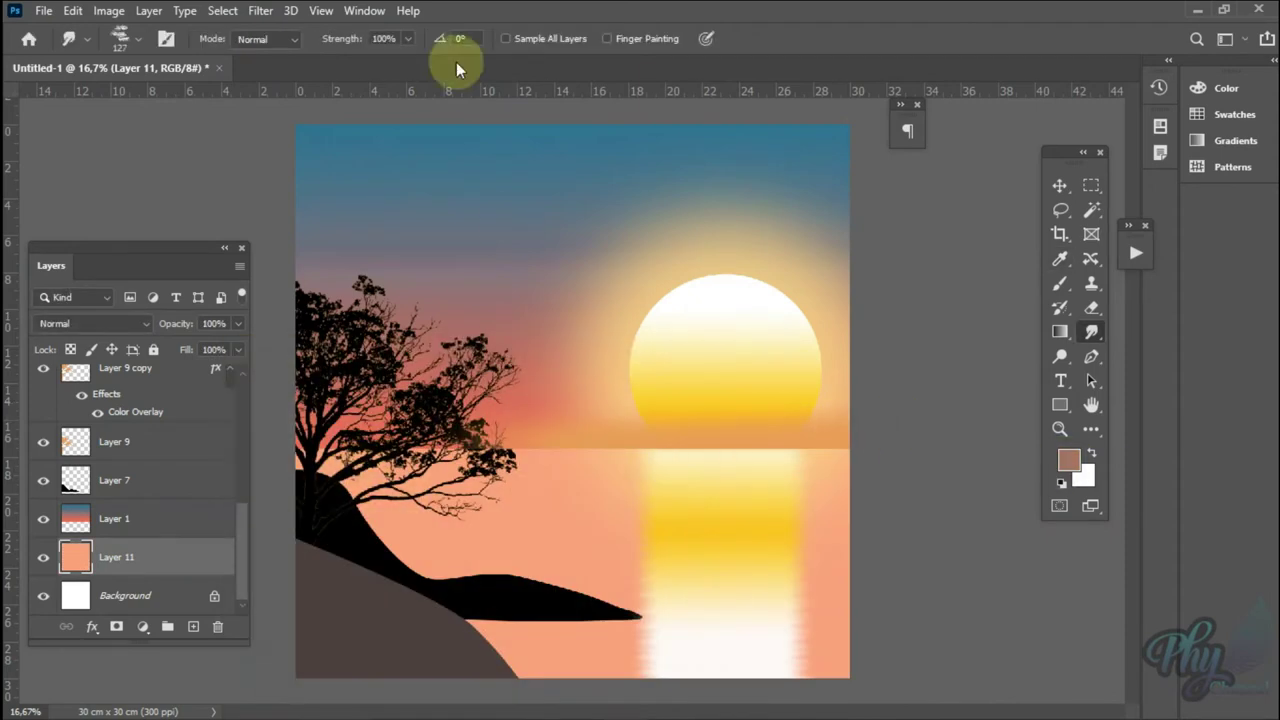
- Create Layer 12 and pick a 20 Painter Brushes tip, shrinking it to 1100 px
{"action": "key", "text": "ctrl+shift+alt+n"}
{"action": "left_click", "coordinate": [120, 38]}
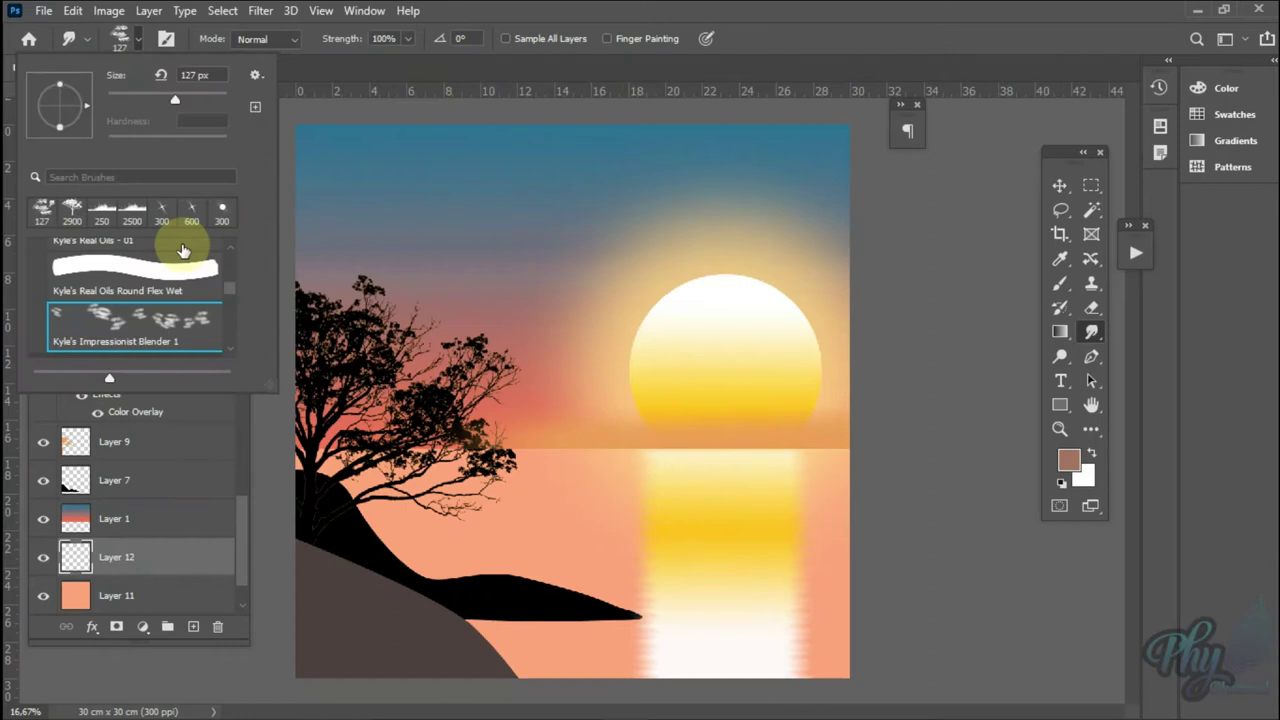
{"action": "scroll", "coordinate": [166, 305], "scroll_direction": "down", "scroll_amount": 3}
{"action": "scroll", "coordinate": [125, 320], "scroll_direction": "down", "scroll_amount": 3}
{"action": "scroll", "coordinate": [125, 328], "scroll_direction": "down", "scroll_amount": 3}
{"action": "left_click", "coordinate": [125, 328]}
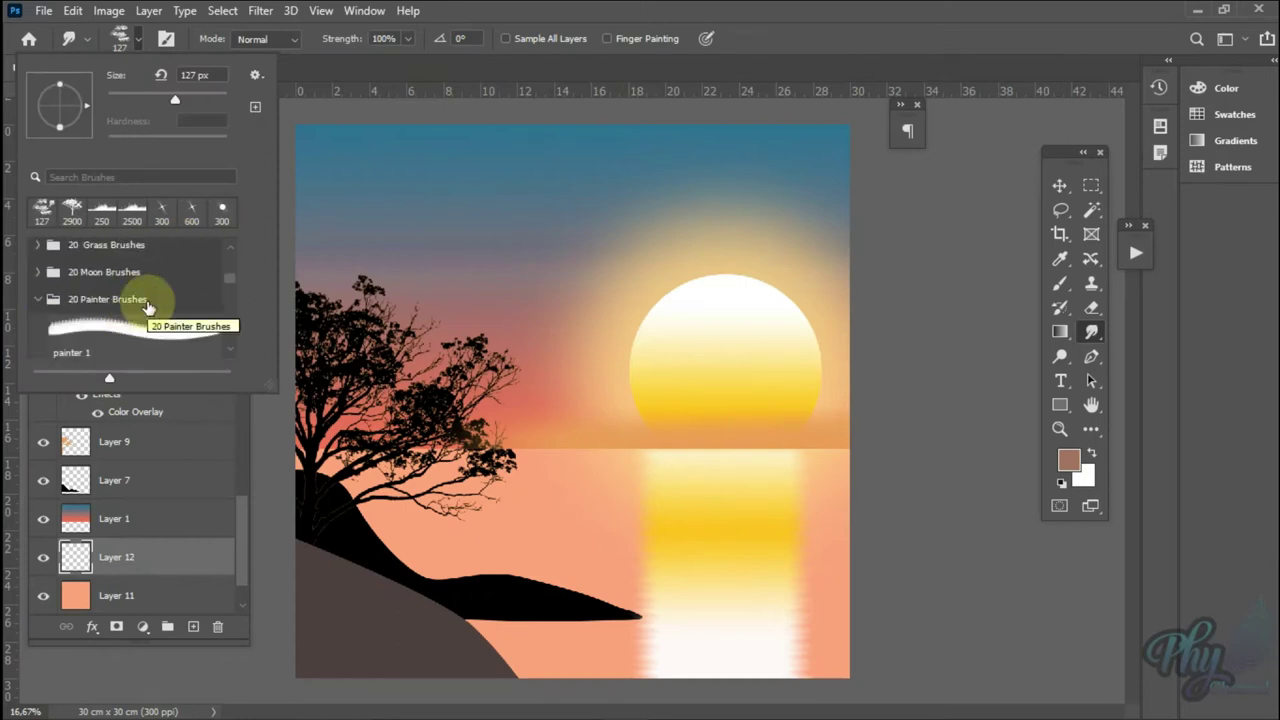
{"action": "double_click", "coordinate": [163, 334]}
{"action": "key", "text": "bracketleft"}
{"action": "key", "text": "bracketleft"}
{"action": "key", "text": "bracketleft"}
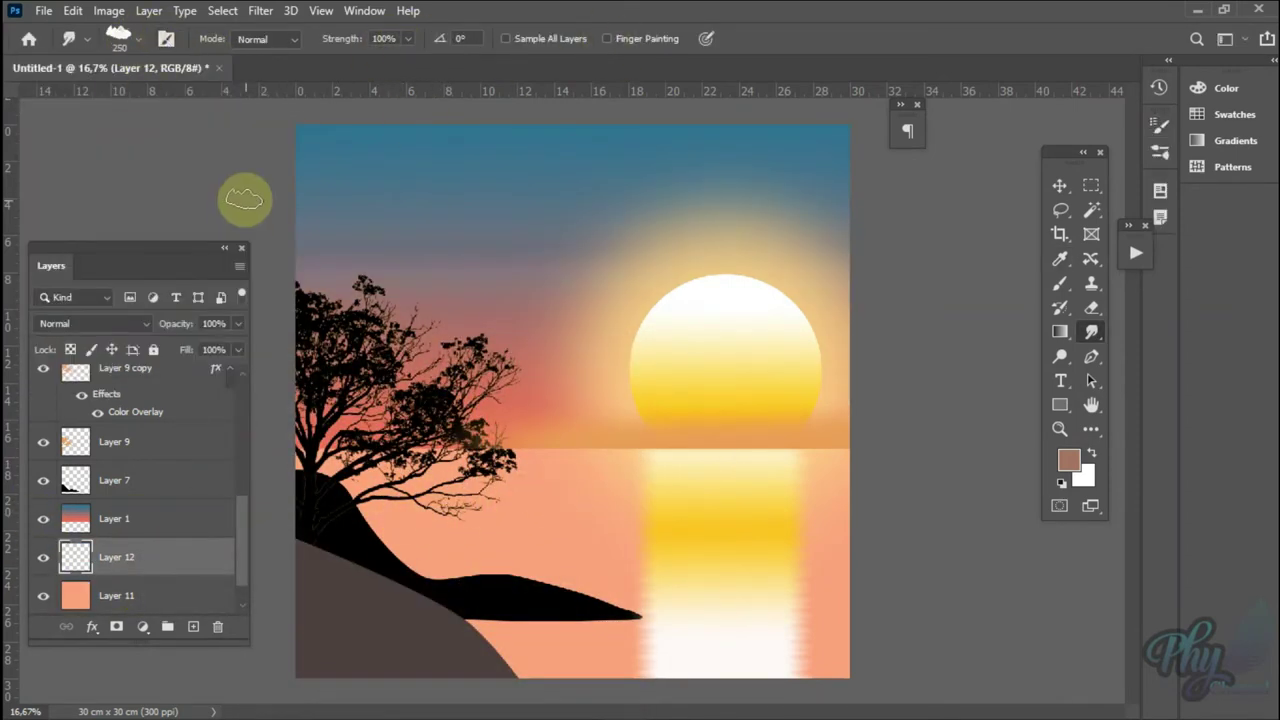
- Check the brush settings and reduce the painter brush to 300 px
{"action": "left_click", "coordinate": [166, 38]}
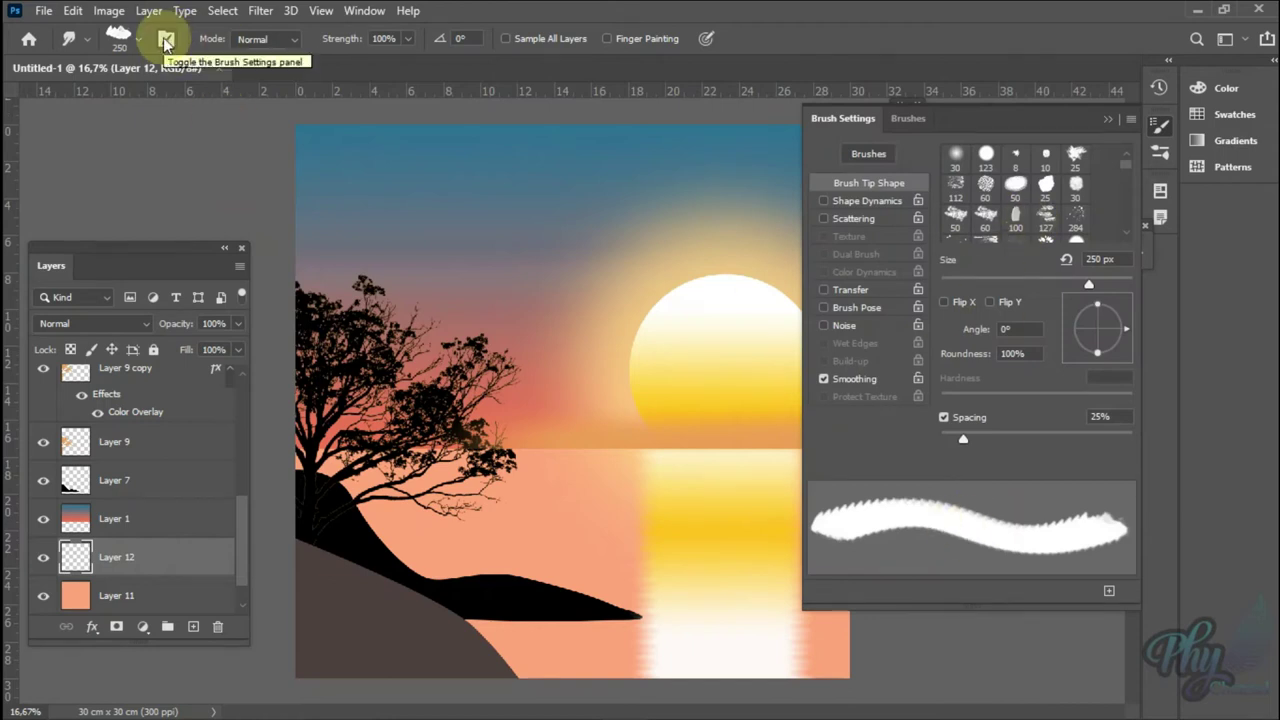
{"action": "left_click", "coordinate": [166, 38]}
{"action": "left_click", "coordinate": [120, 38]}
{"action": "left_click", "coordinate": [263, 400]}
{"action": "left_click", "coordinate": [507, 488]}
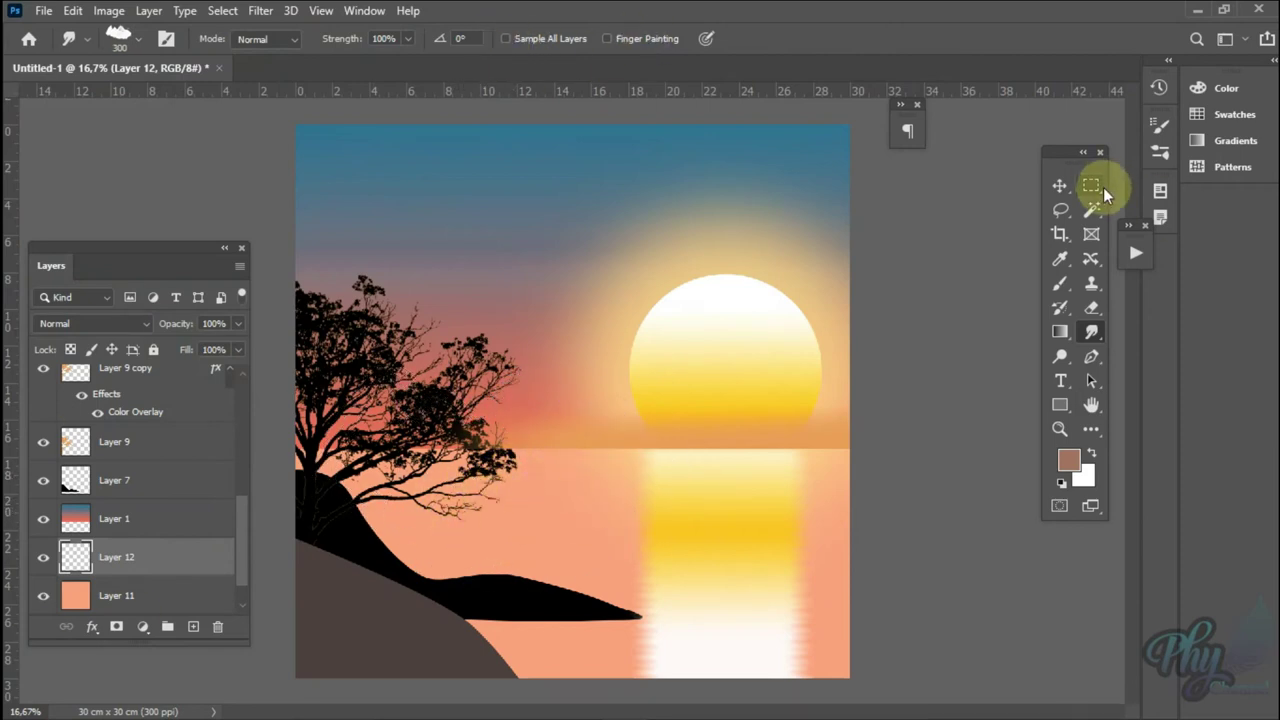
{"action": "left_click", "coordinate": [1060, 283]}
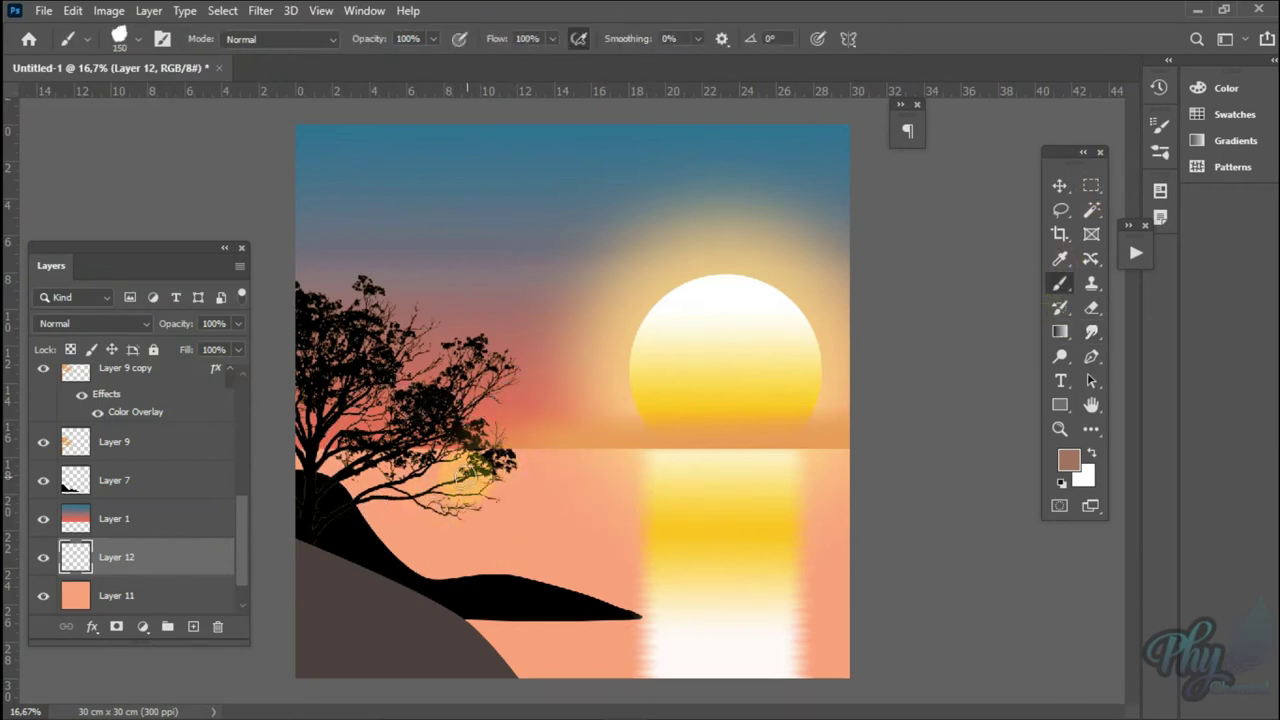
- Paint soft grey haze over the water at low opacity and 77% flow
{"action": "key", "text": "ctrl+z"}
{"action": "left_click_drag", "start_coordinate": [432, 38], "coordinate": [393, 59]}
{"action": "left_click_drag", "start_coordinate": [515, 60], "coordinate": [537, 60]}
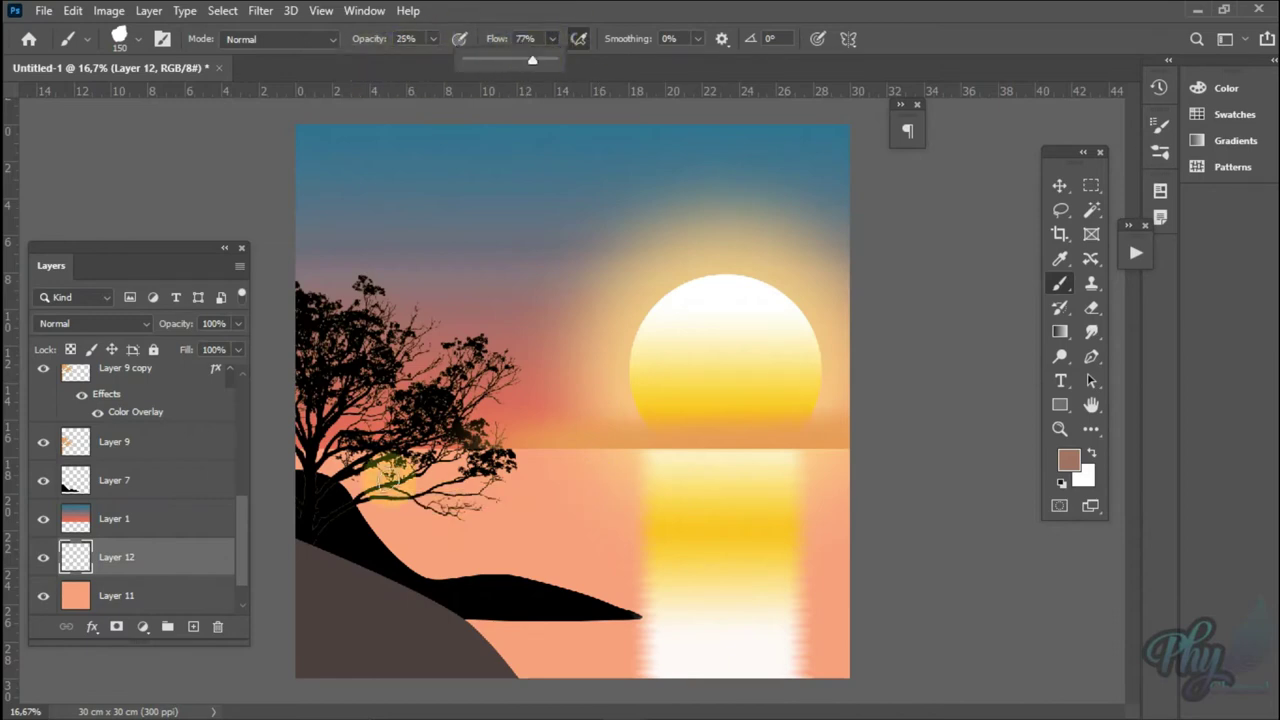
{"action": "left_click_drag", "start_coordinate": [400, 480], "coordinate": [465, 465]}
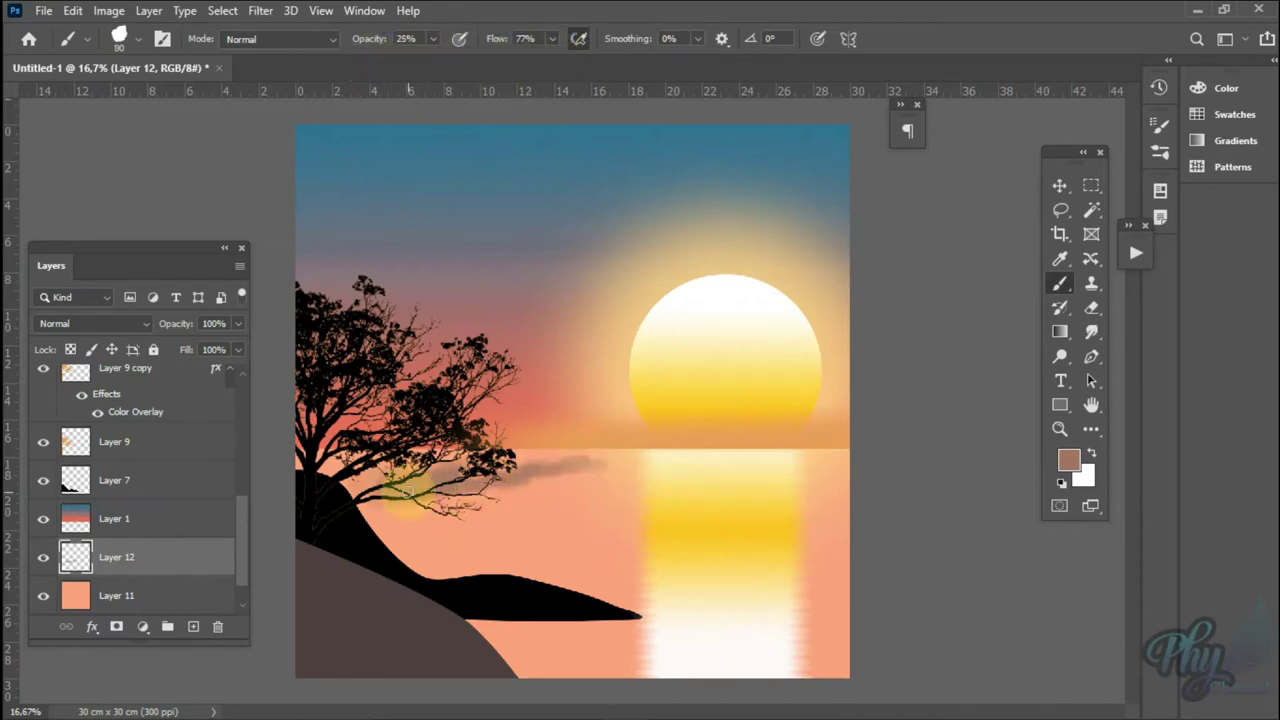
{"action": "left_click_drag", "start_coordinate": [488, 532], "coordinate": [568, 547]}
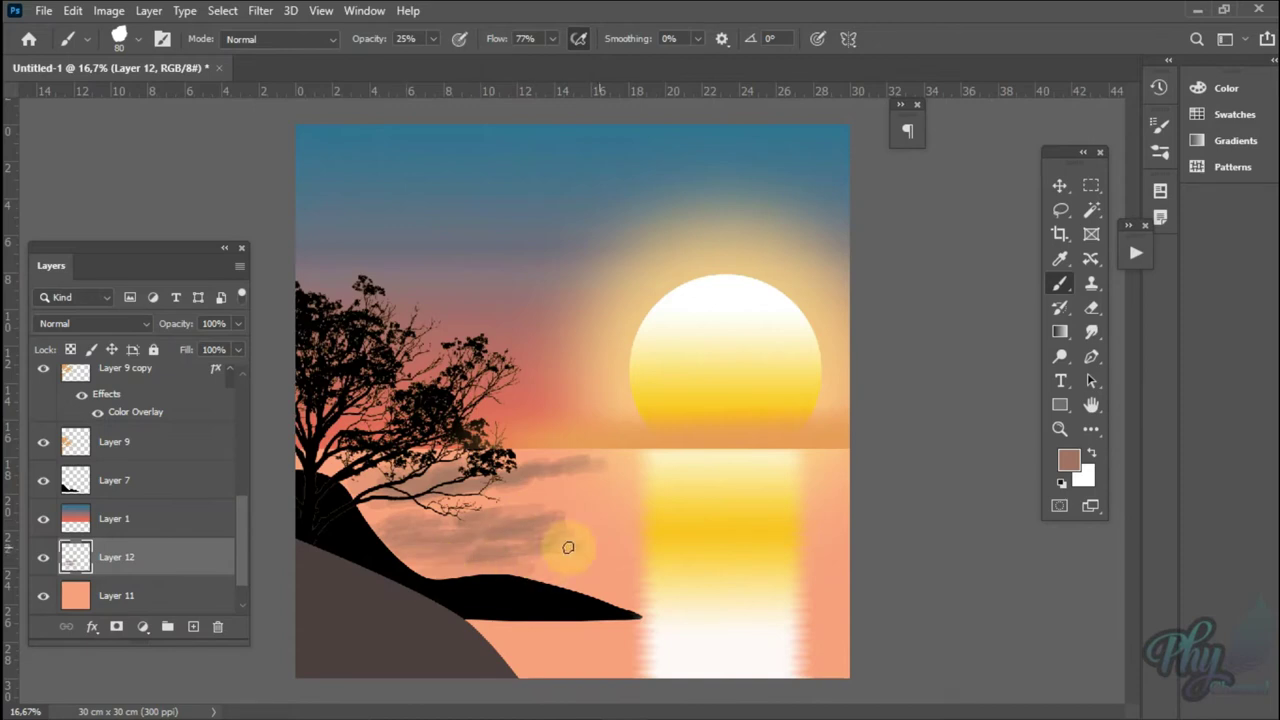
{"action": "left_click_drag", "start_coordinate": [650, 559], "coordinate": [533, 531]}
{"action": "mouse_move", "coordinate": [462, 580]}
{"action": "left_mouse_down"}
{"action": "mouse_move", "coordinate": [457, 537]}
{"action": "mouse_move", "coordinate": [519, 659]}
{"action": "left_mouse_up"}
- Paint dark brown reflection strokes under the spit at 66% opacity, 100% flow
{"action": "key", "text": "bracketright"}
{"action": "key", "text": "bracketright"}
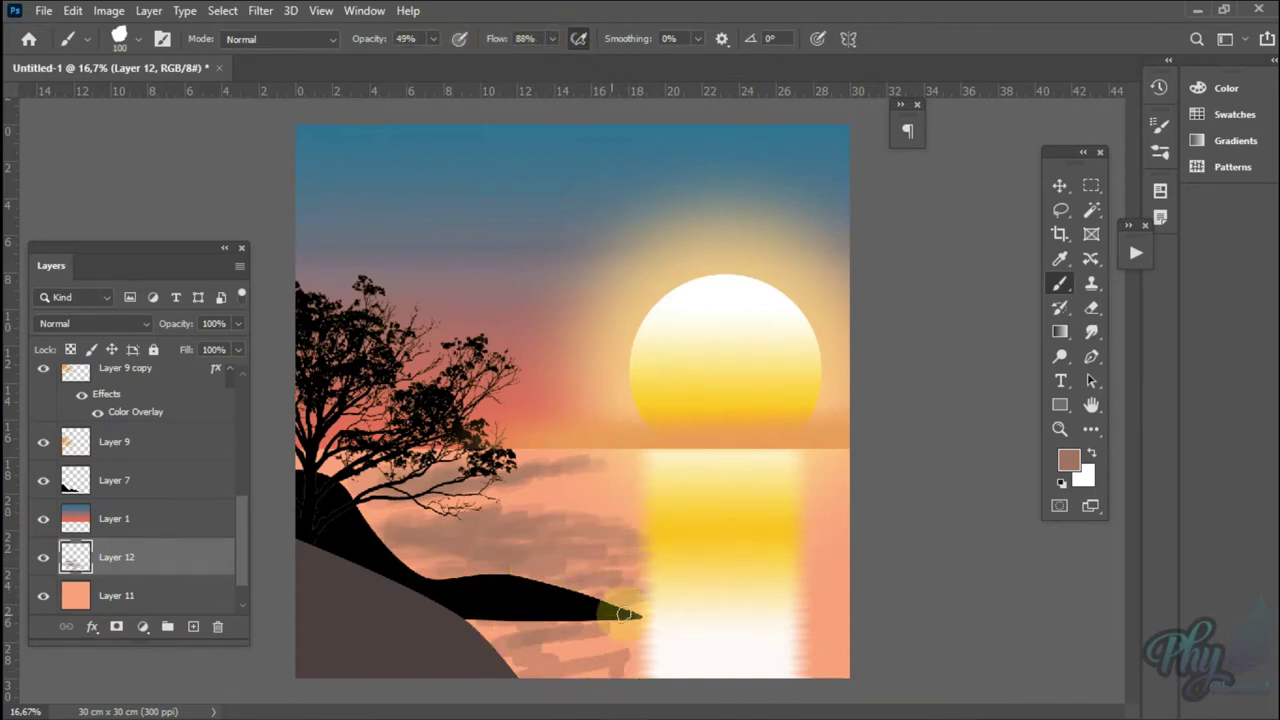
{"action": "key", "text": "0"}
{"action": "key", "text": "shift+6"}
{"action": "key", "text": "shift+6"}
{"action": "left_click", "coordinate": [1068, 460]}
{"action": "left_click", "coordinate": [878, 463]}
{"action": "key", "text": "Return"}
{"action": "left_click_drag", "start_coordinate": [495, 632], "coordinate": [580, 626]}
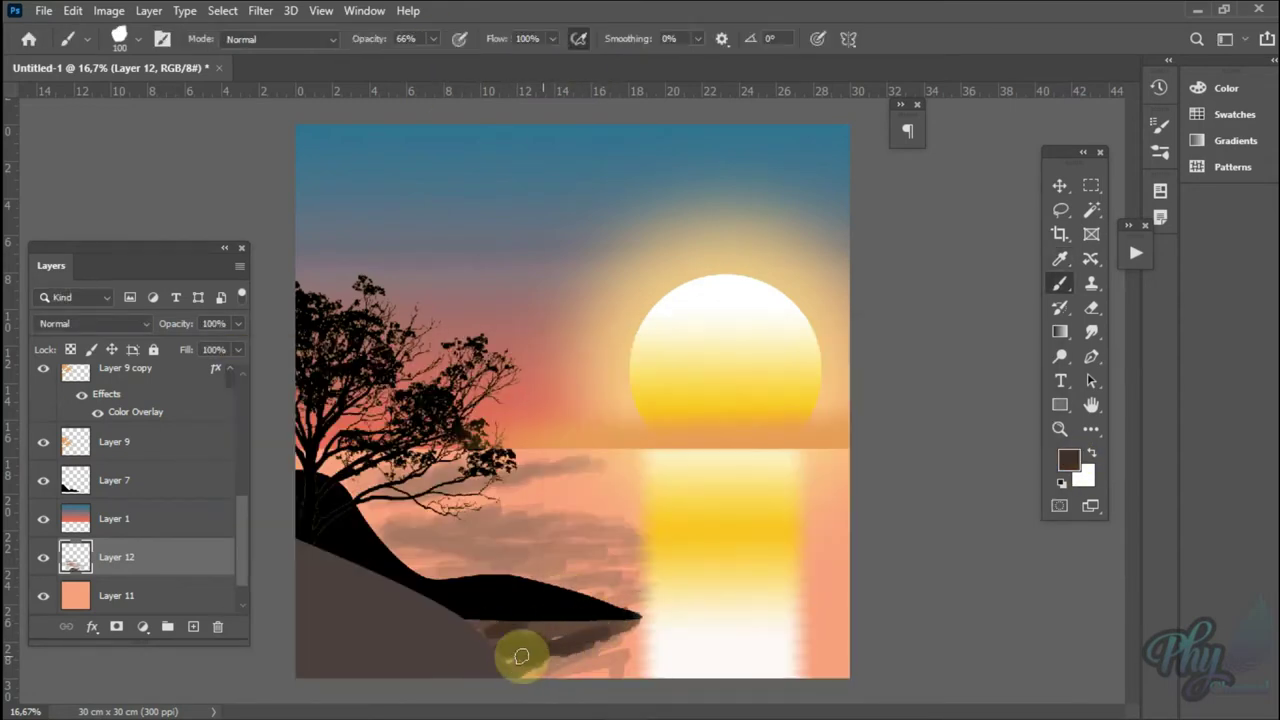
{"action": "left_click_drag", "start_coordinate": [530, 674], "coordinate": [536, 645]}
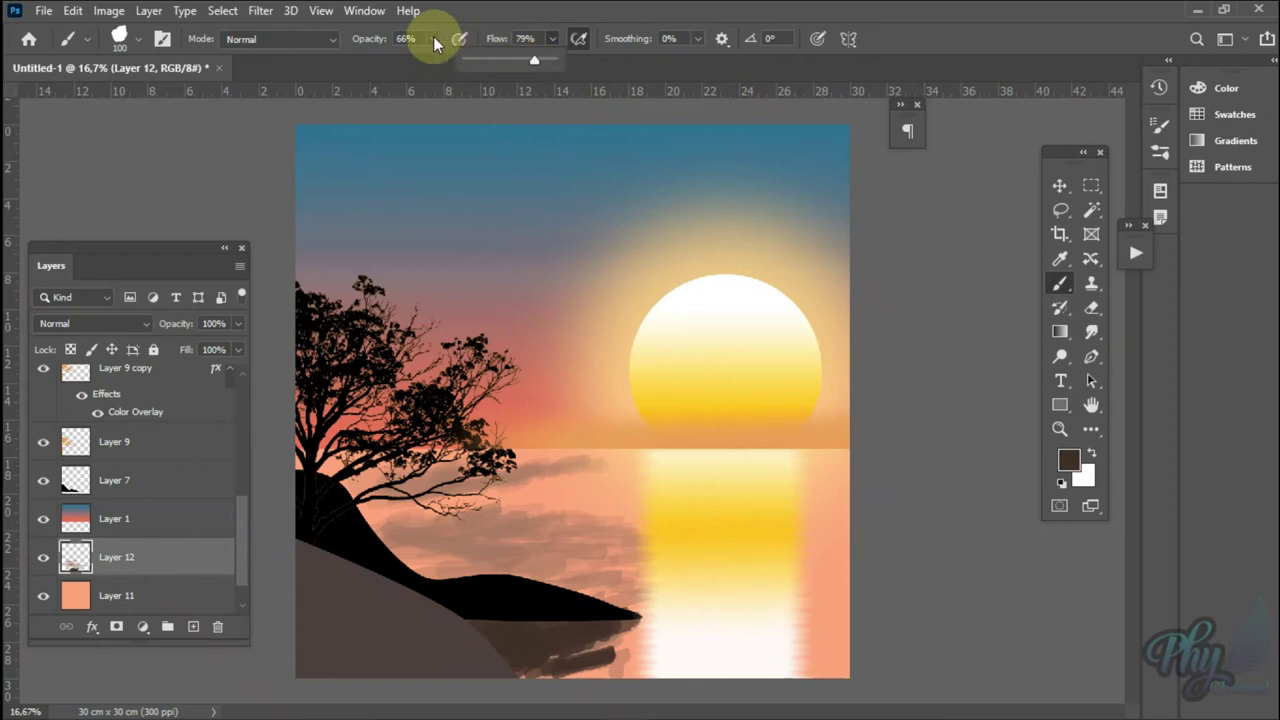
- Place Layer 10 between Layers 12 and 11, then paint grey and salmon streaks on the right
{"action": "key", "text": "v"}
{"action": "scroll", "coordinate": [130, 450], "scroll_direction": "up", "scroll_amount": 5}
{"action": "left_click_drag", "start_coordinate": [128, 372], "coordinate": [150, 560]}
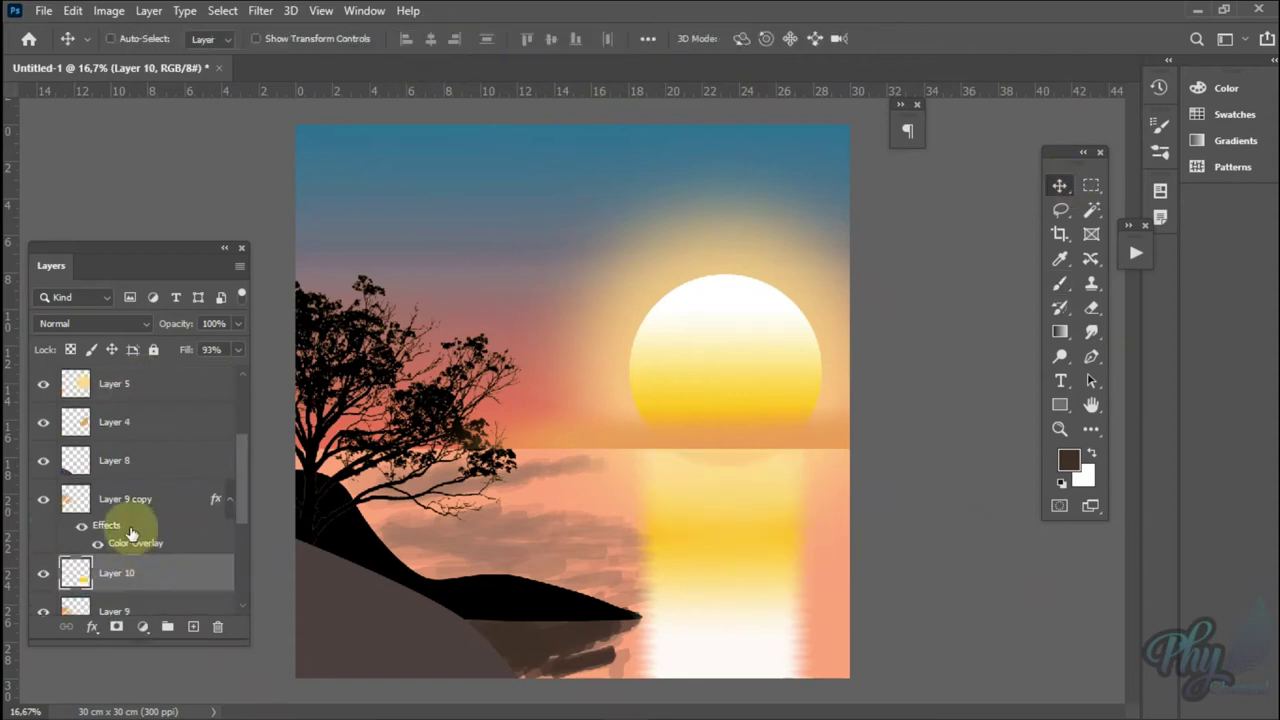
{"action": "key", "text": "b"}
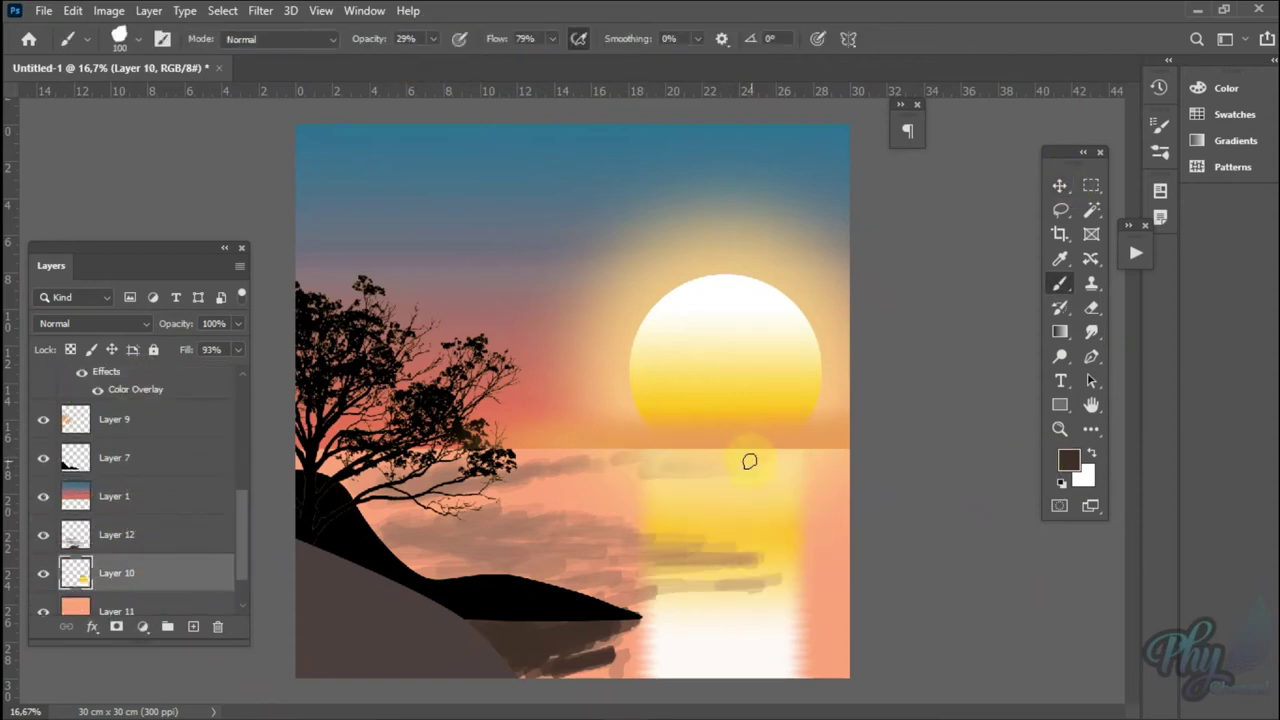
{"action": "mouse_move", "coordinate": [655, 618]}
{"action": "left_mouse_down"}
{"action": "mouse_move", "coordinate": [614, 671]}
{"action": "mouse_move", "coordinate": [830, 655]}
{"action": "left_mouse_up"}
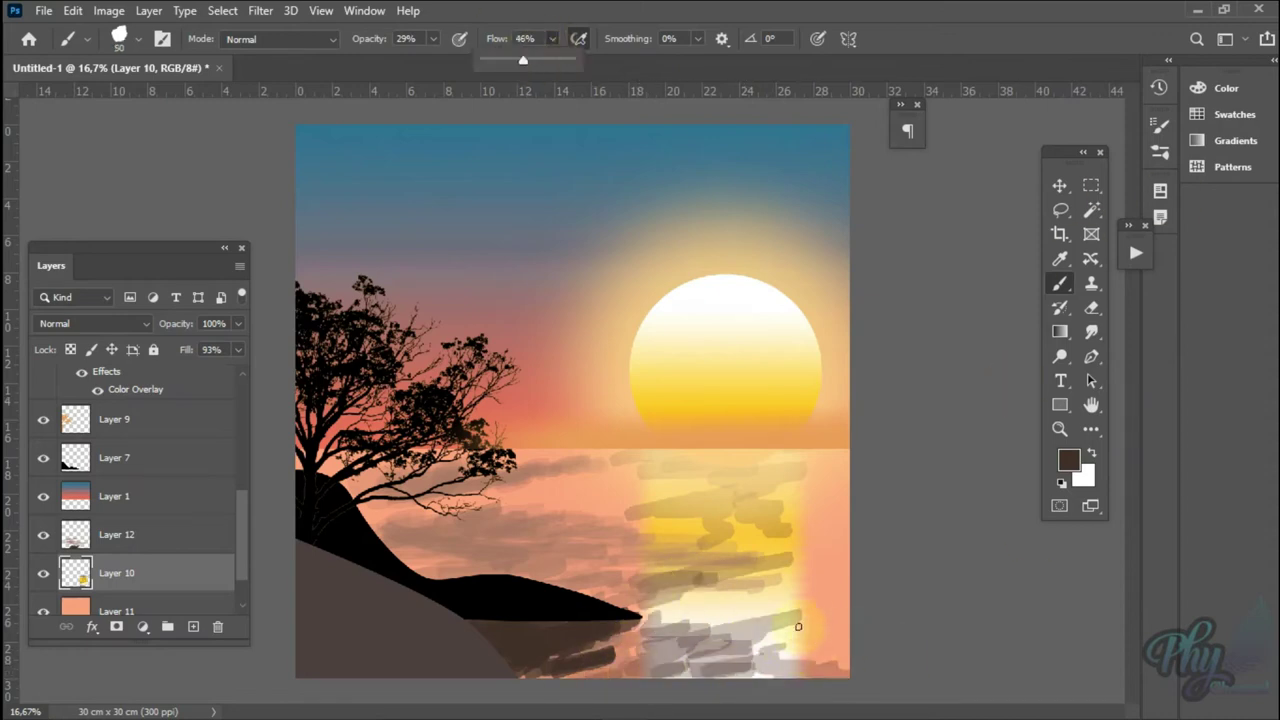
{"action": "left_click_drag", "start_coordinate": [808, 634], "coordinate": [859, 537]}
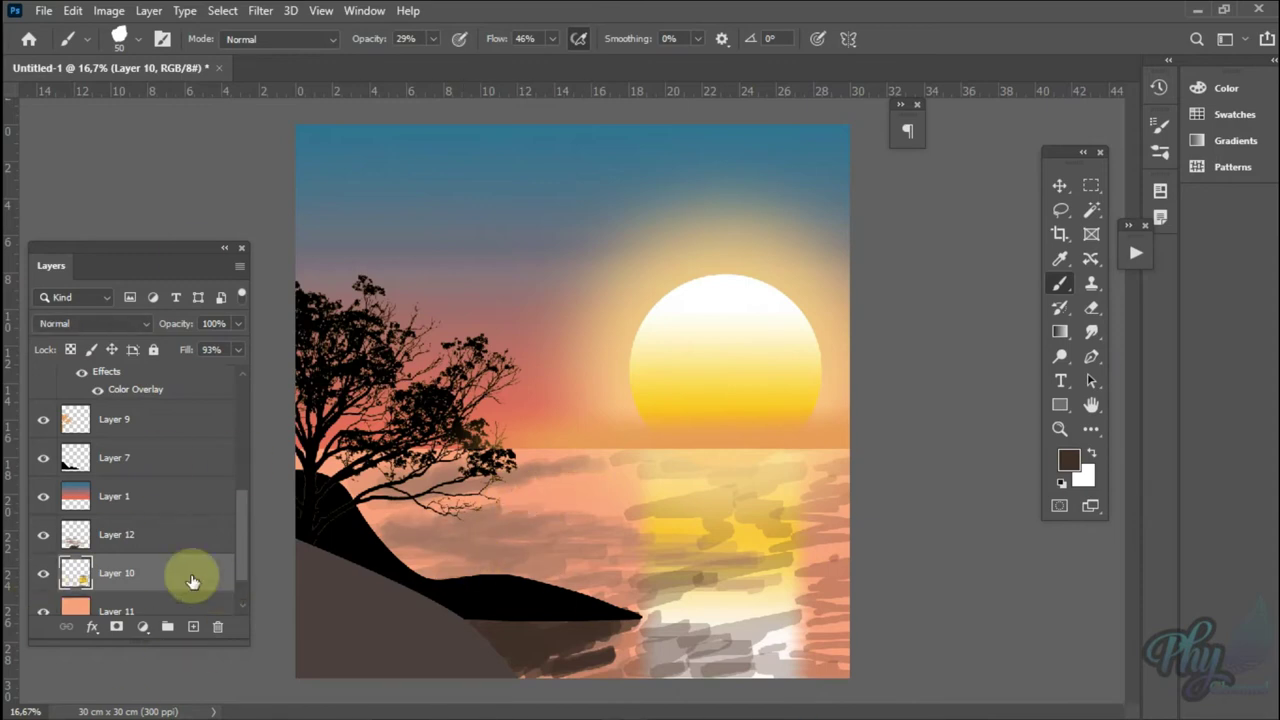
- Reorder the stack so Layer 12 sits above Layer 10
{"action": "left_click_drag", "start_coordinate": [192, 581], "coordinate": [177, 420]}
{"action": "left_click", "coordinate": [87, 590]}
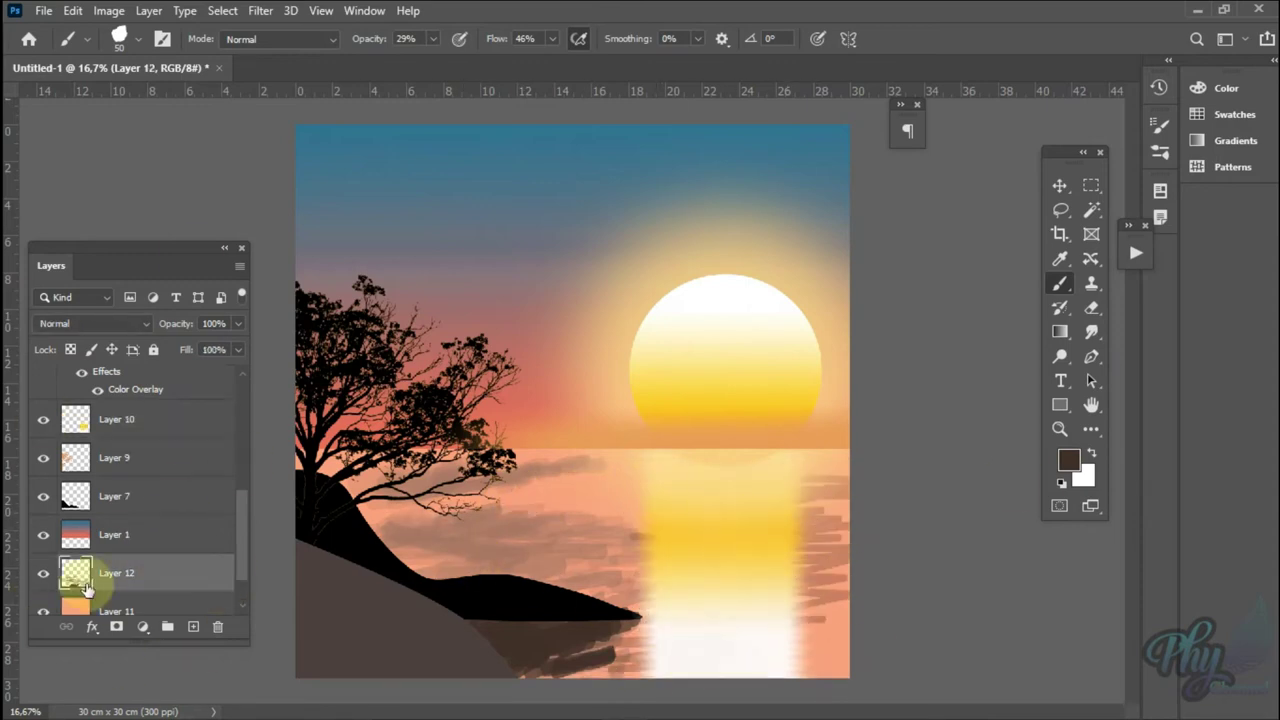
{"action": "left_click_drag", "start_coordinate": [87, 590], "coordinate": [183, 434]}
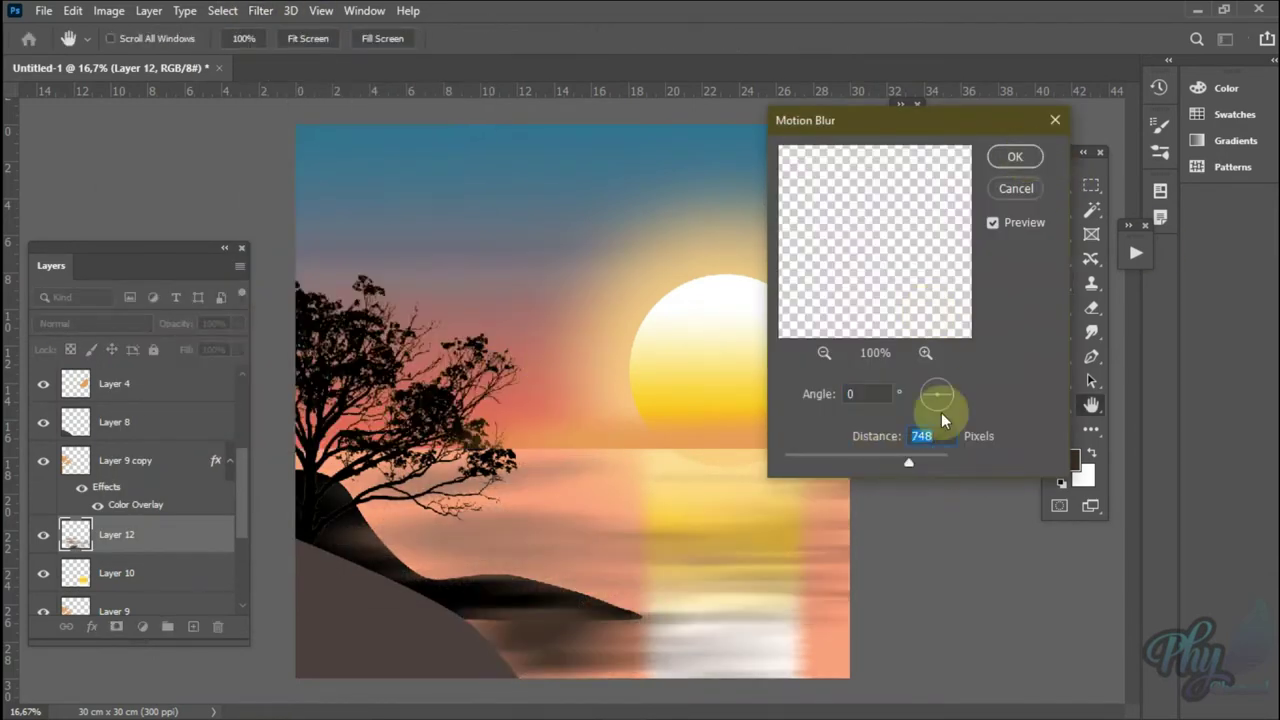
- Apply the 748 px motion blur and delete the sun's glow below the horizon on Layer 5
{"action": "left_click", "coordinate": [1015, 156]}
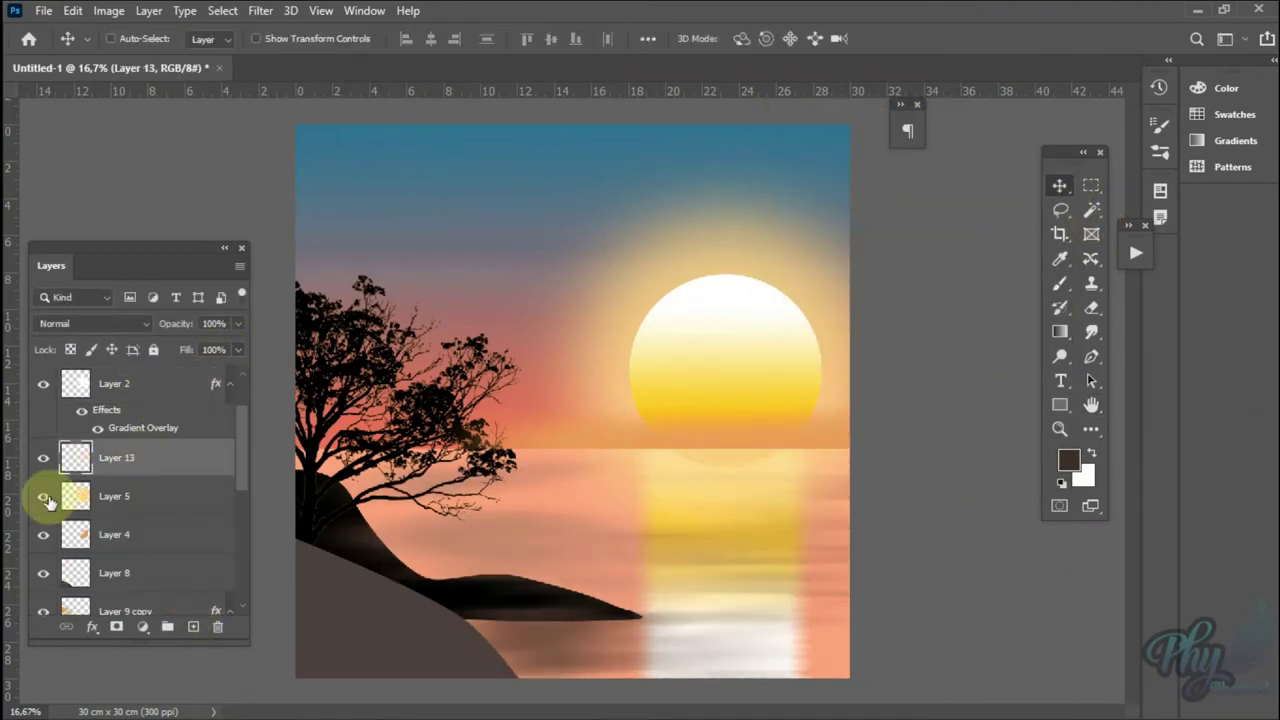
{"action": "right_click", "coordinate": [573, 515]}
{"action": "left_click", "coordinate": [573, 515]}
{"action": "key", "text": "w"}
{"action": "left_click", "coordinate": [194, 566], "text": "ctrl"}
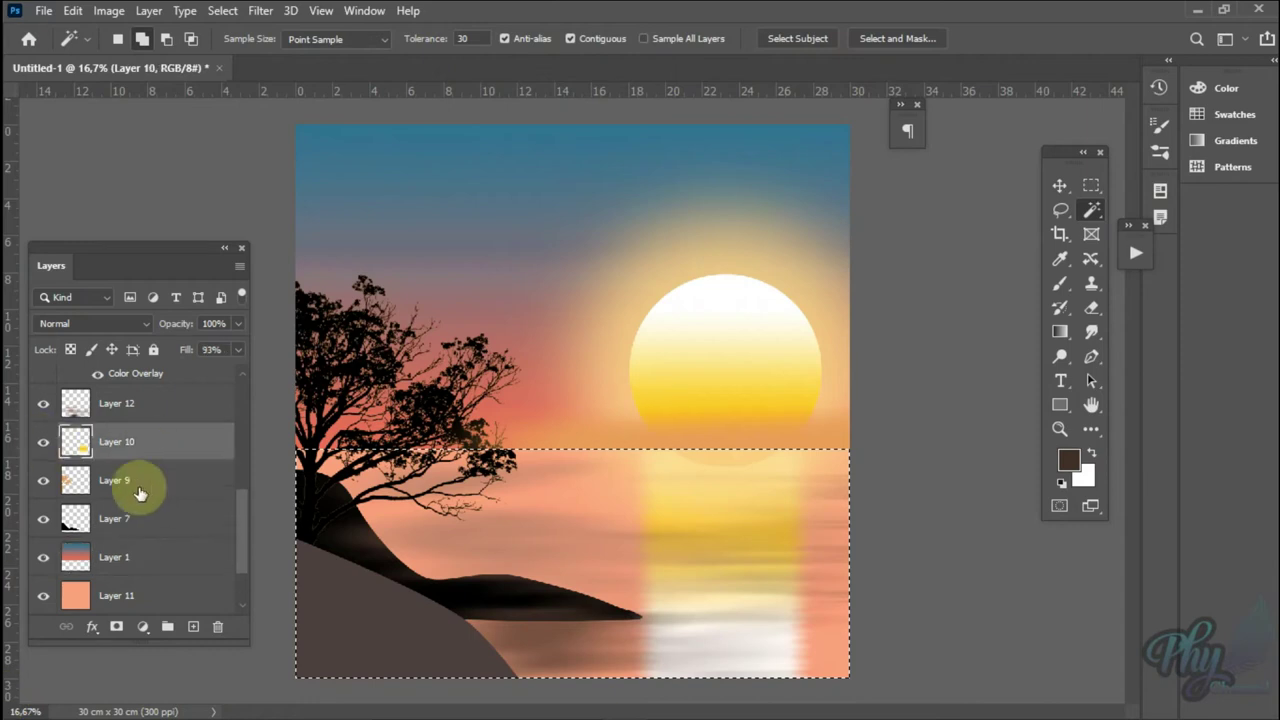
{"action": "left_click", "coordinate": [143, 486]}
{"action": "key", "text": "Delete"}
- Copy and merge Layers 13 and 2, then delete the dark sun arc from the reflection
{"action": "left_click", "coordinate": [186, 451]}
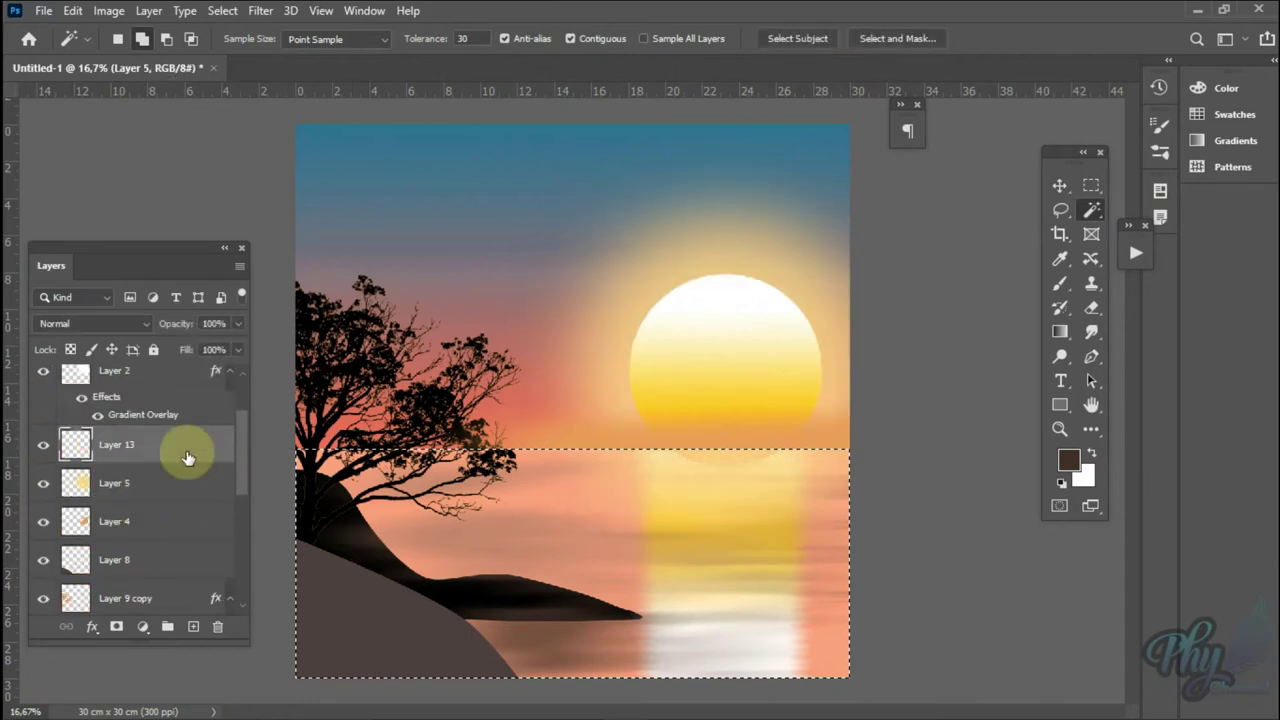
{"action": "left_click", "coordinate": [174, 374]}
{"action": "key", "text": "ctrl+j"}
{"action": "left_click", "coordinate": [43, 457]}
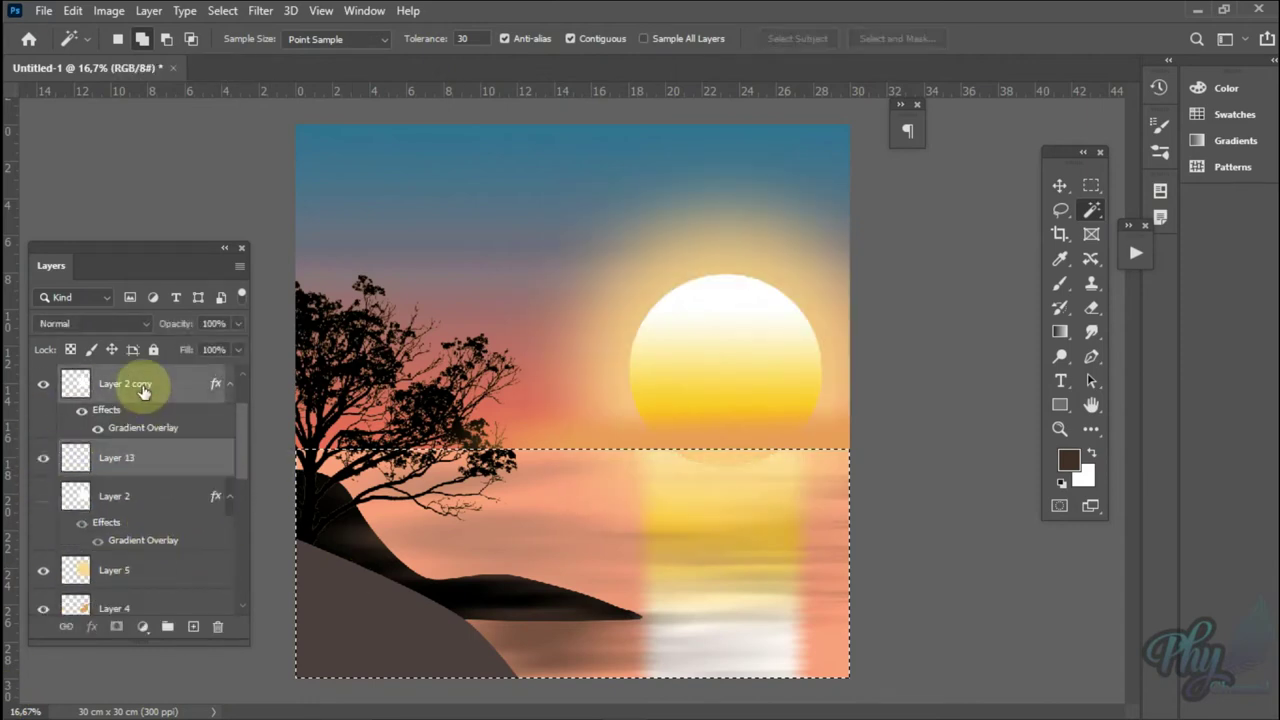
{"action": "key", "text": "ctrl+e"}
{"action": "left_click", "coordinate": [726, 463], "text": "ctrl"}
{"action": "left_click", "coordinate": [1091, 185]}
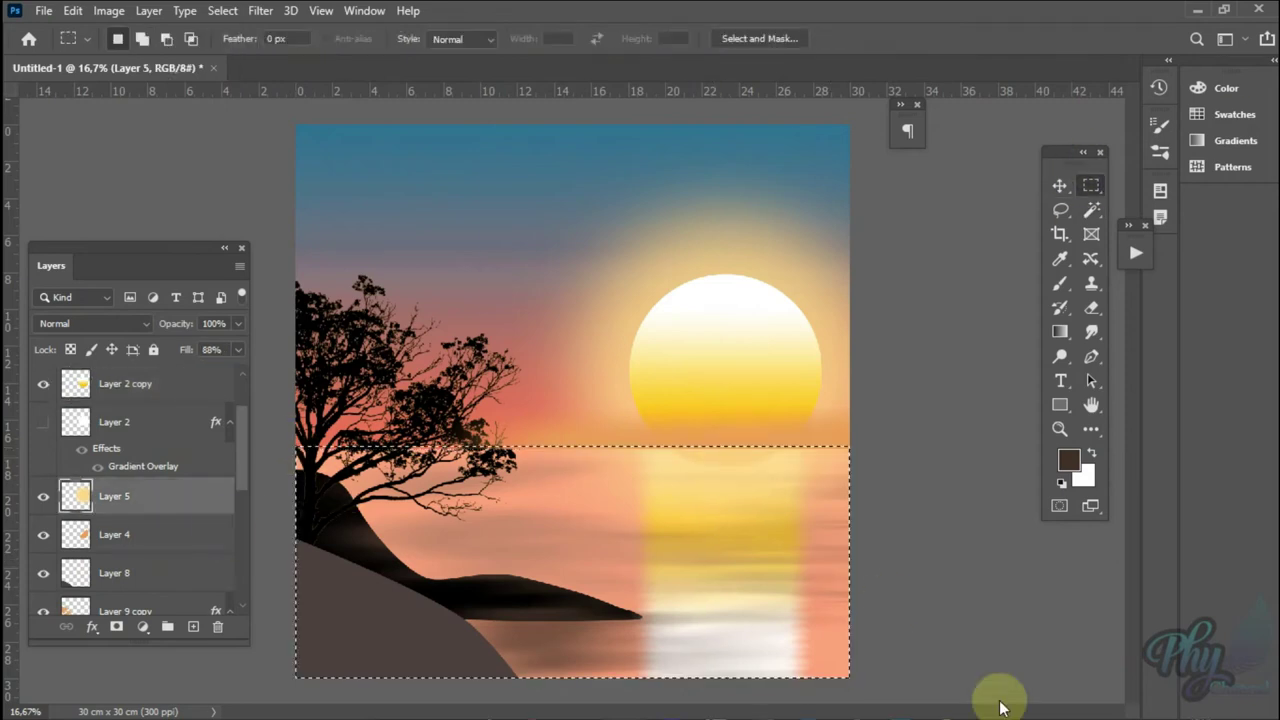
{"action": "key", "text": "Delete"}
- Hide Layer 4 and add gradient Layer 13 darkening the lower water, placed above Layer 3
{"action": "left_click", "coordinate": [43, 534]}
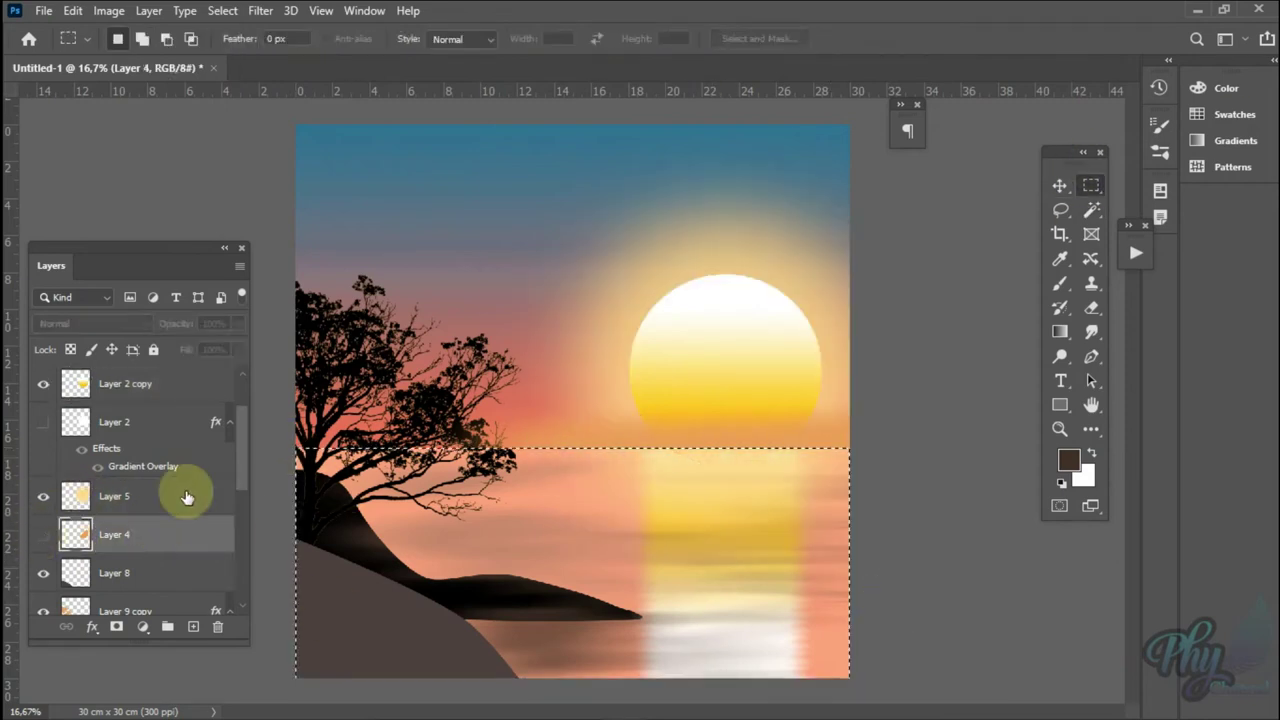
{"action": "scroll", "coordinate": [140, 500], "scroll_direction": "down", "scroll_amount": 3}
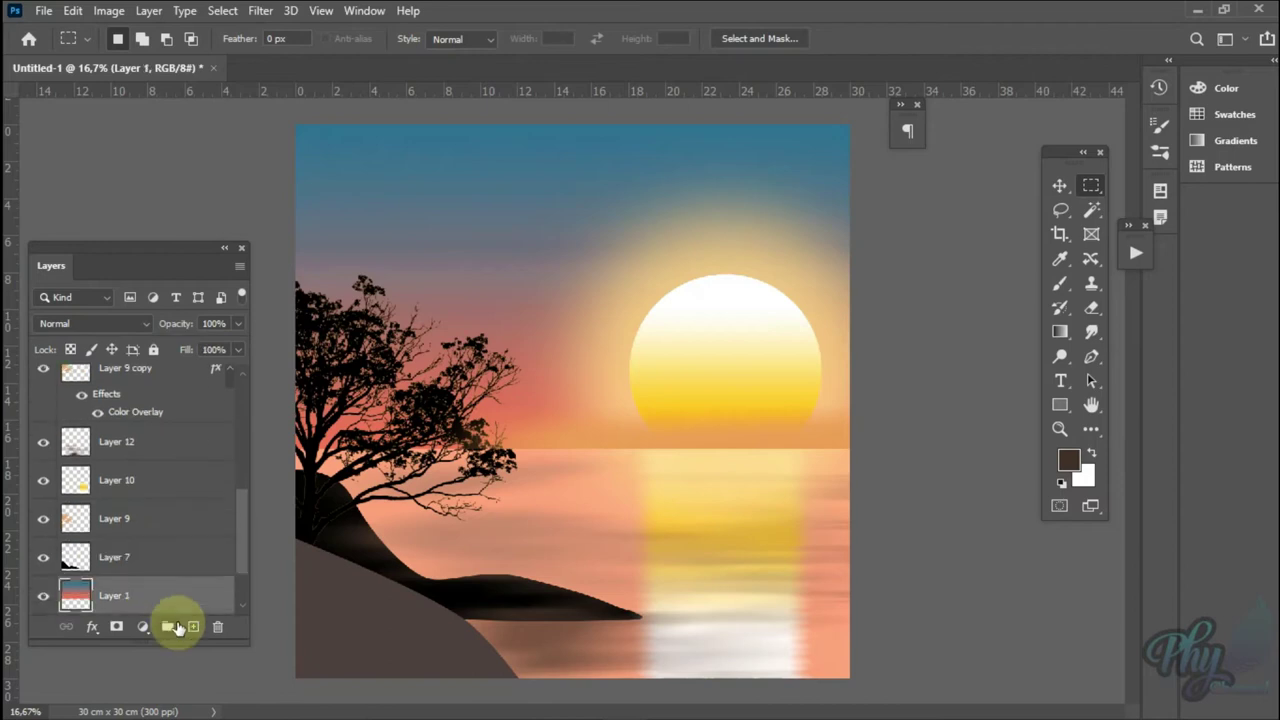
{"action": "left_click", "coordinate": [190, 626]}
{"action": "left_click", "coordinate": [43, 520]}
{"action": "left_click", "coordinate": [43, 520]}
{"action": "left_click", "coordinate": [92, 626]}
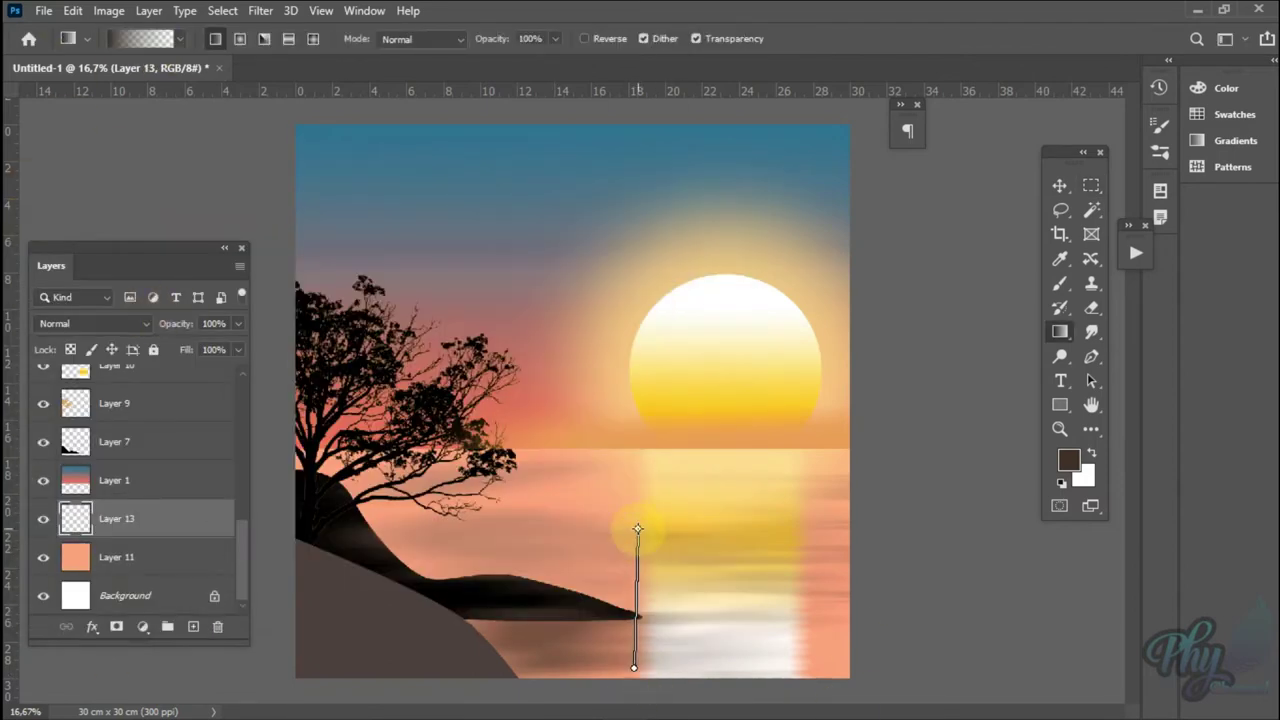
{"action": "left_click_drag", "start_coordinate": [637, 528], "coordinate": [637, 528]}
{"action": "left_click_drag", "start_coordinate": [116, 518], "coordinate": [131, 457]}
{"action": "left_click_drag", "start_coordinate": [617, 663], "coordinate": [617, 548]}
- Select hill Layer 8 and add an empty layer above it
{"action": "key", "text": "v"}
{"action": "right_click", "coordinate": [335, 594]}
{"action": "left_click", "coordinate": [360, 606]}
{"action": "key", "text": "ctrl+shift+alt+n"}
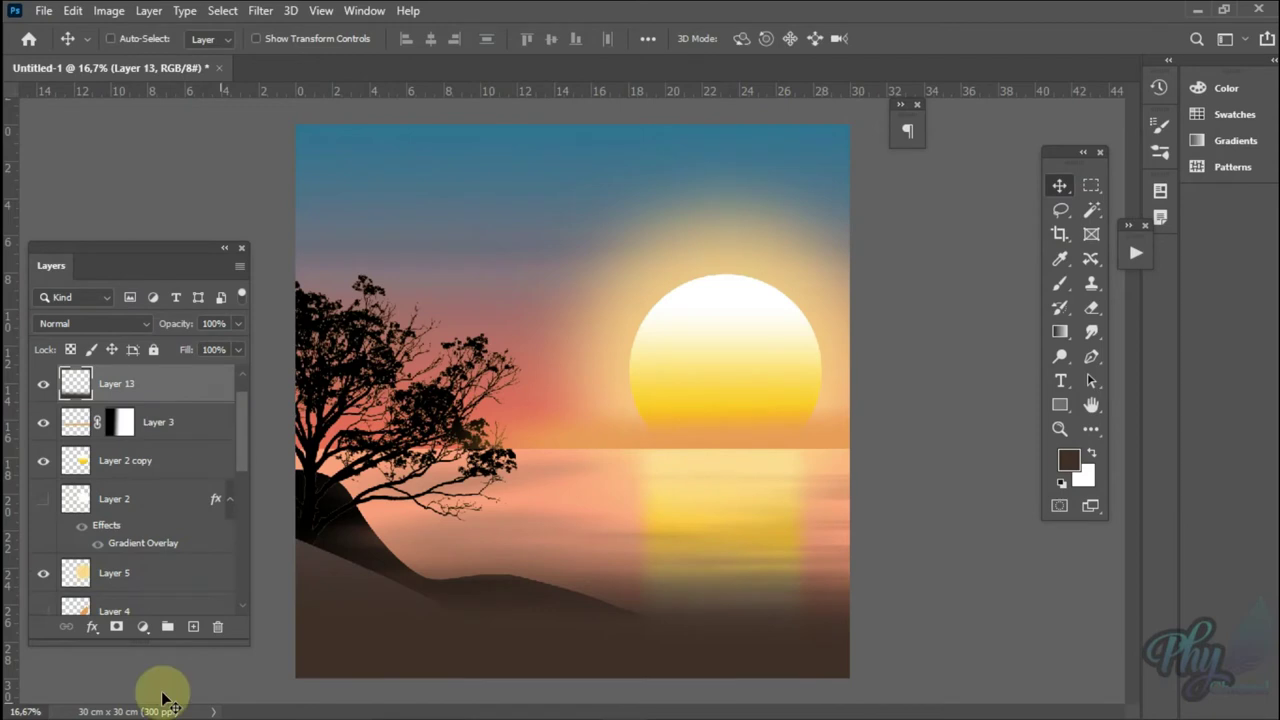
- Choose Ink Scratches Sampled Brush 6 with its tip angle at about -80°
{"action": "key", "text": "b"}
{"action": "left_click", "coordinate": [141, 37]}
{"action": "scroll", "coordinate": [184, 326], "scroll_direction": "up", "scroll_amount": 3}
{"action": "scroll", "coordinate": [184, 326], "scroll_direction": "down", "scroll_amount": 3}
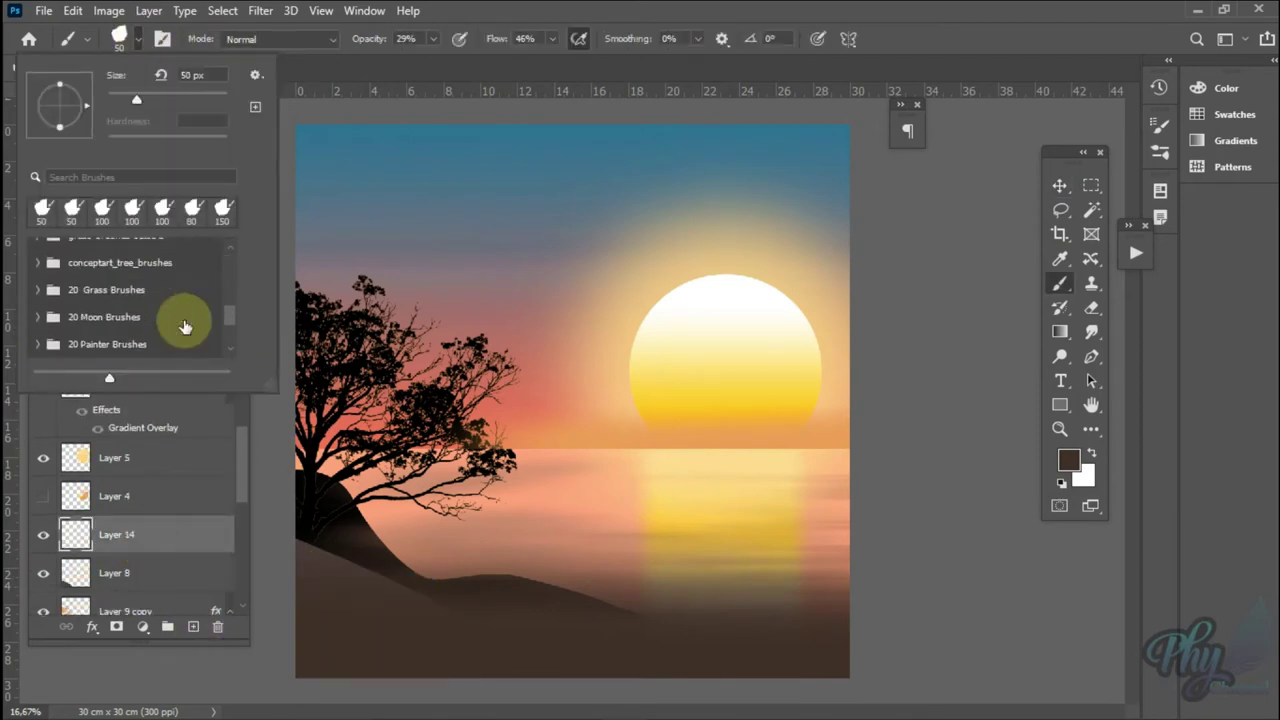
{"action": "mouse_move", "coordinate": [230, 322]}
{"action": "left_mouse_down"}
{"action": "mouse_move", "coordinate": [243, 334]}
{"action": "mouse_move", "coordinate": [248, 285]}
{"action": "left_mouse_up"}
{"action": "left_click", "coordinate": [37, 304]}
{"action": "left_click", "coordinate": [135, 322]}
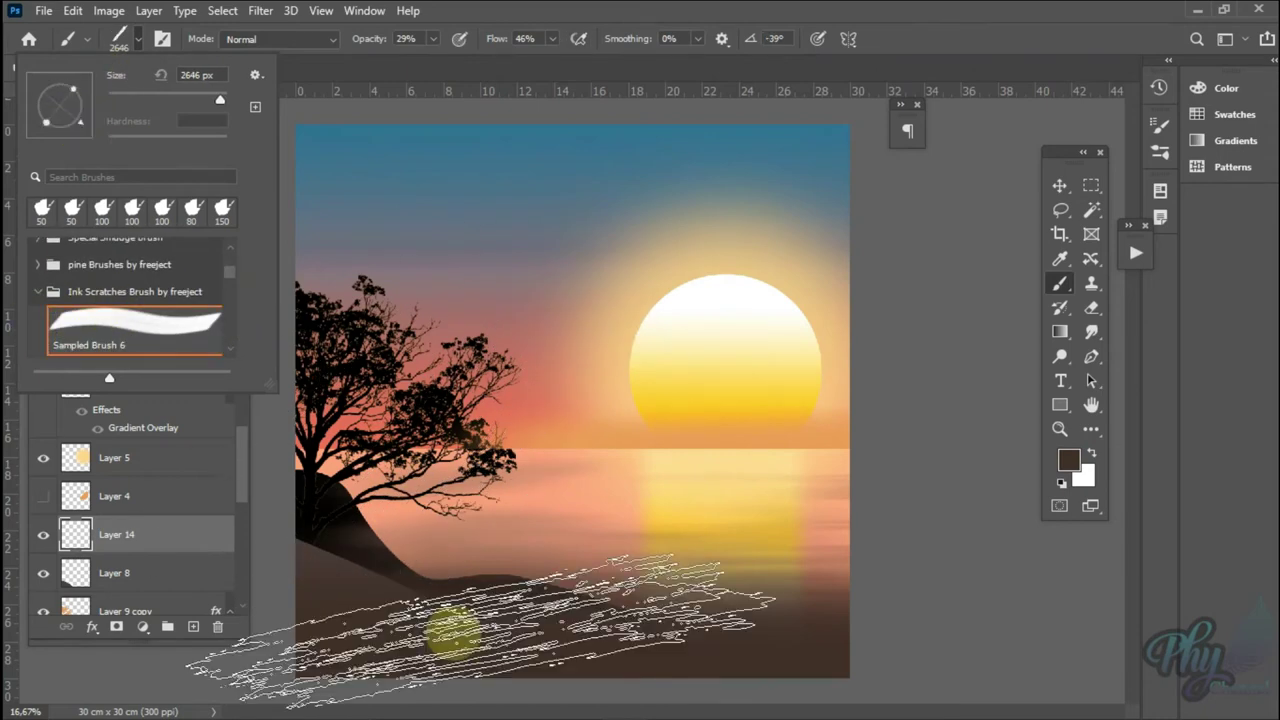
{"action": "left_click_drag", "start_coordinate": [50, 135], "coordinate": [371, 608]}
{"action": "right_click", "coordinate": [86, 103]}
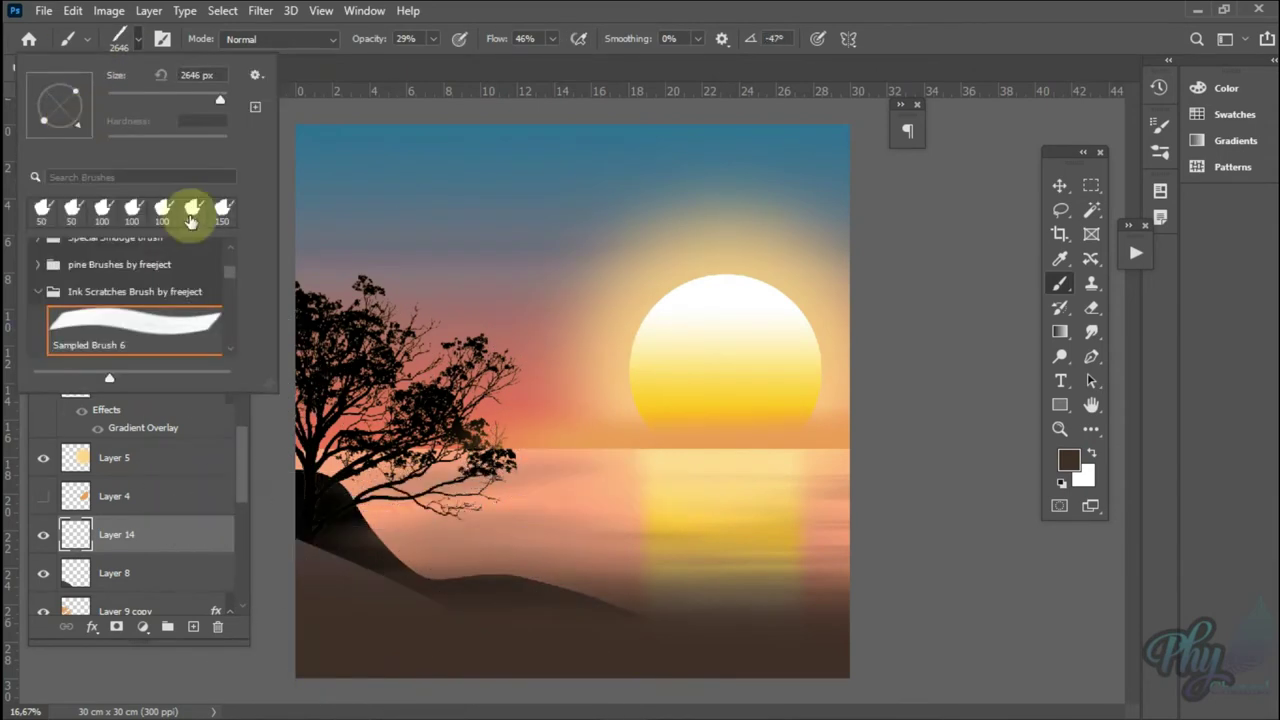
{"action": "left_click_drag", "start_coordinate": [75, 153], "coordinate": [366, 607]}
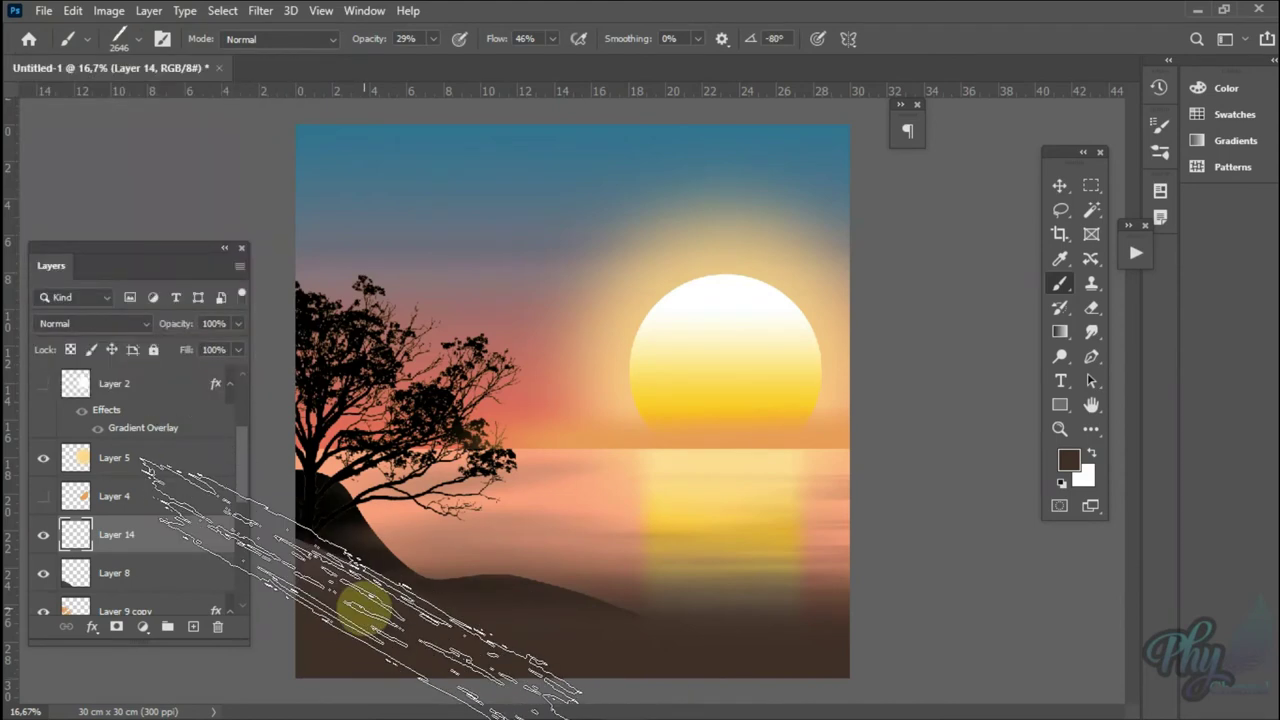
- Paint a pinkish haze along the hill slope and sample a darker brown from the hill
{"action": "left_click", "coordinate": [1068, 460]}
{"action": "left_click", "coordinate": [643, 449]}
{"action": "key", "text": "Return"}
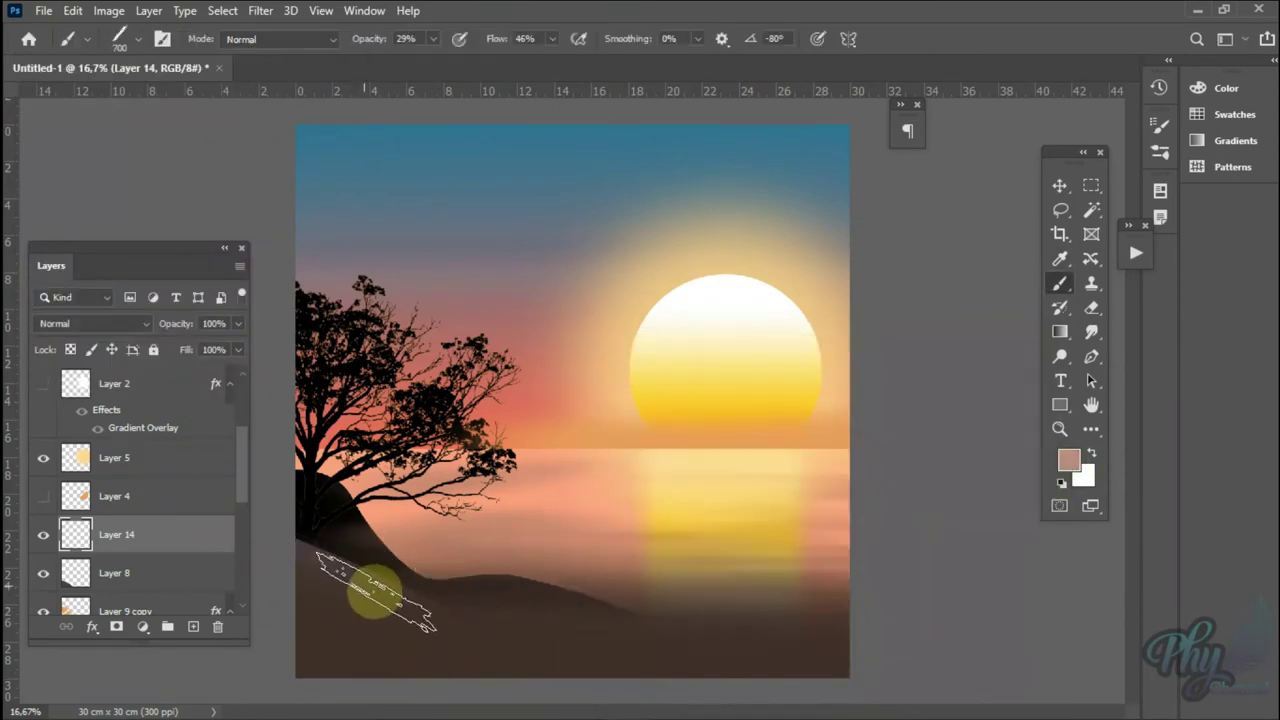
{"action": "left_click", "coordinate": [400, 607]}
{"action": "left_click", "coordinate": [388, 547], "text": "alt"}
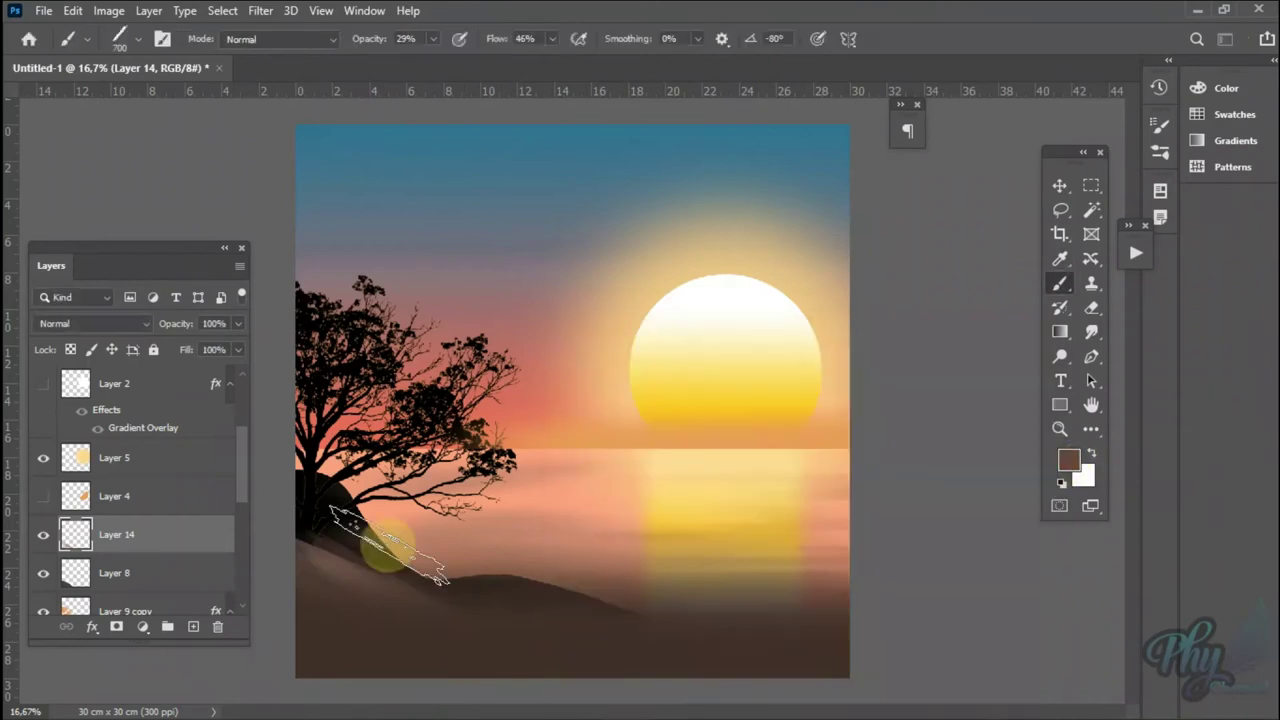
{"action": "left_click", "coordinate": [804, 574], "text": "alt"}
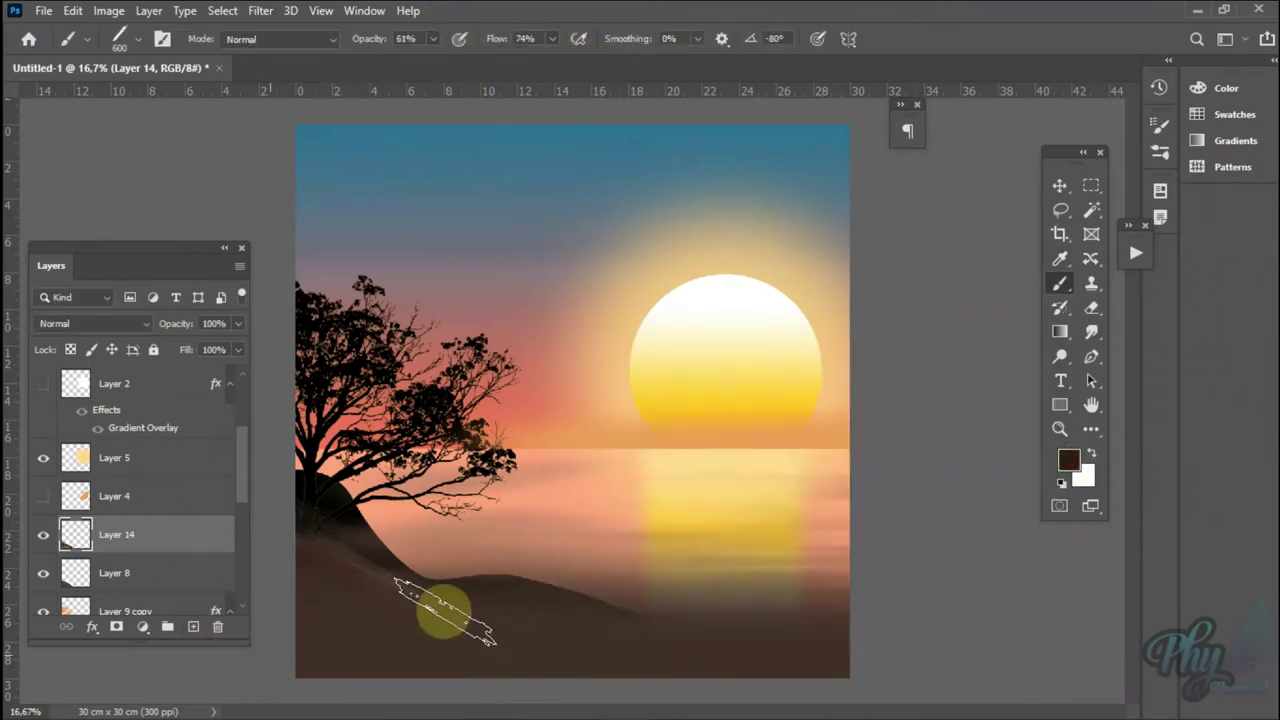
- Switch to a lighter medium brown at 30% opacity with the tip rotated to -98°
{"action": "left_click", "coordinate": [1068, 459]}
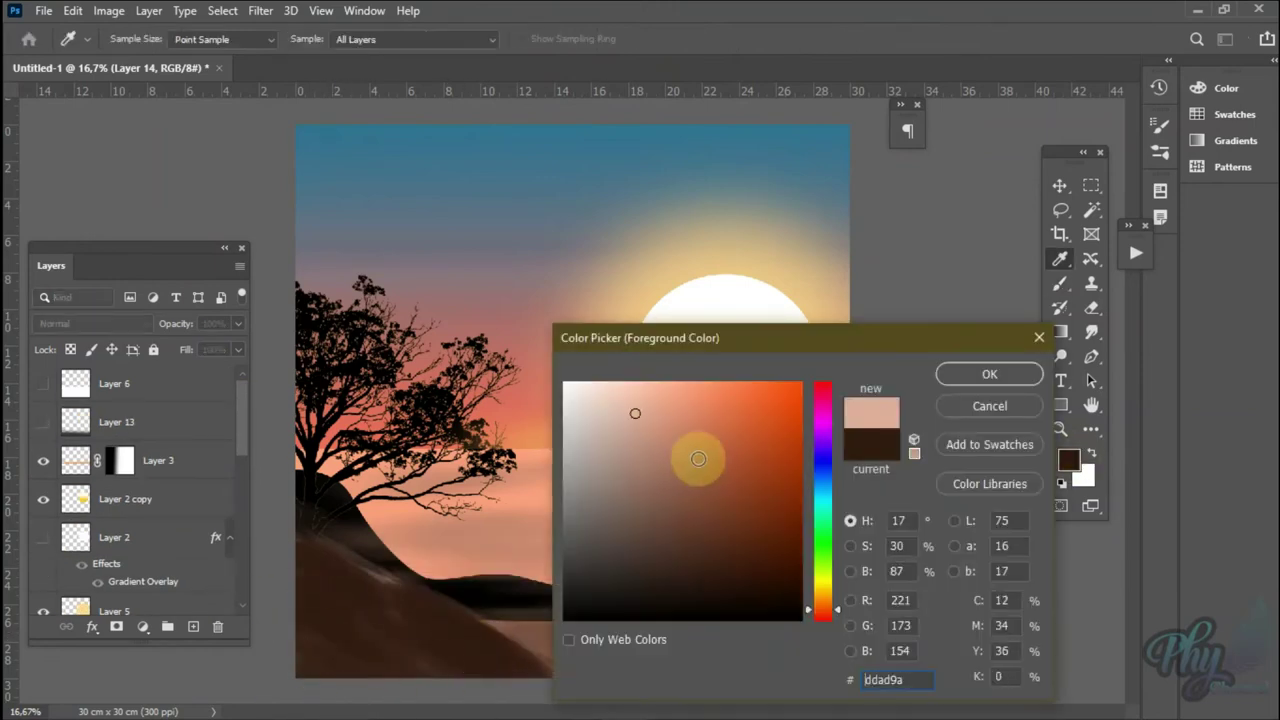
{"action": "left_click", "coordinate": [988, 371]}
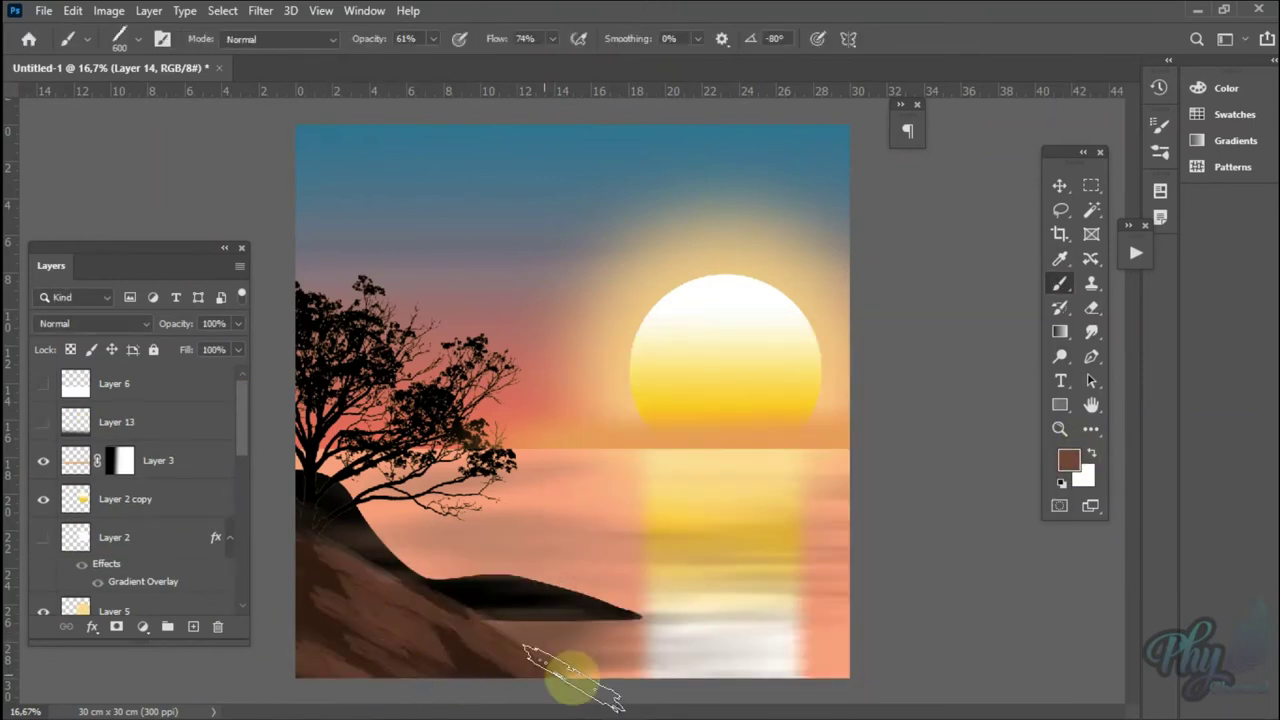
{"action": "key", "text": "3"}
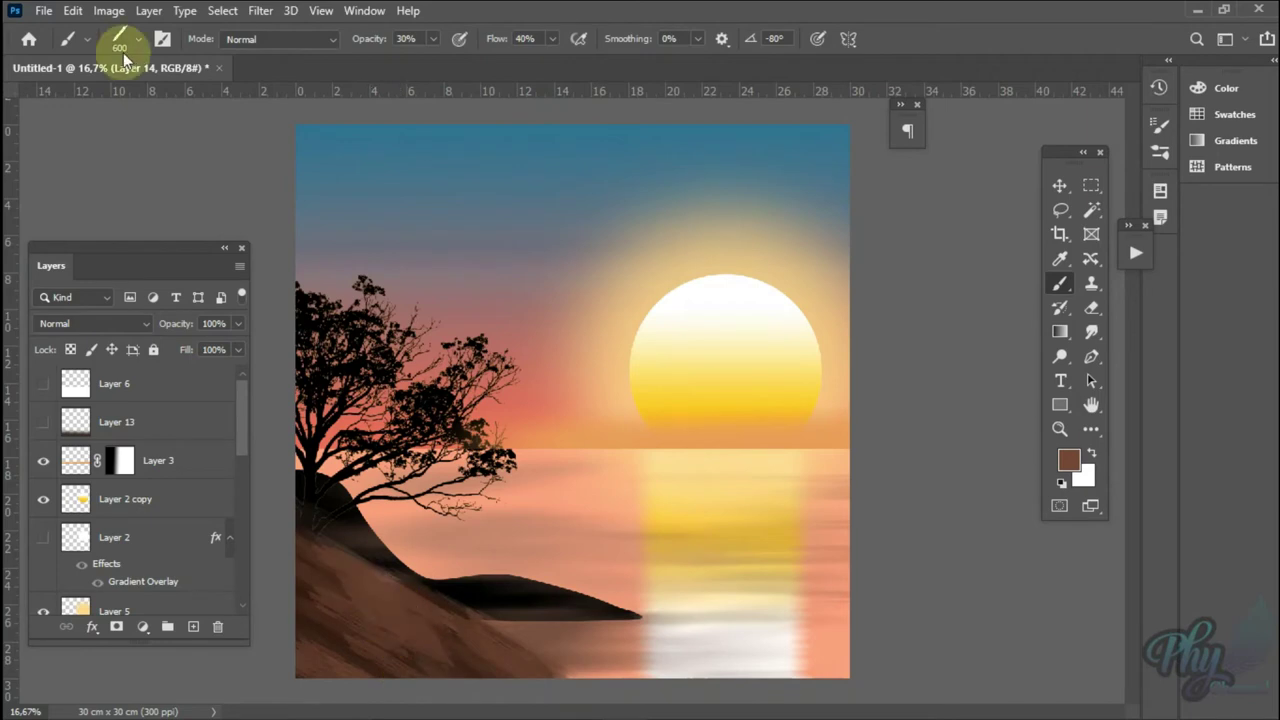
{"action": "left_click", "coordinate": [123, 50]}
{"action": "left_click", "coordinate": [343, 600]}
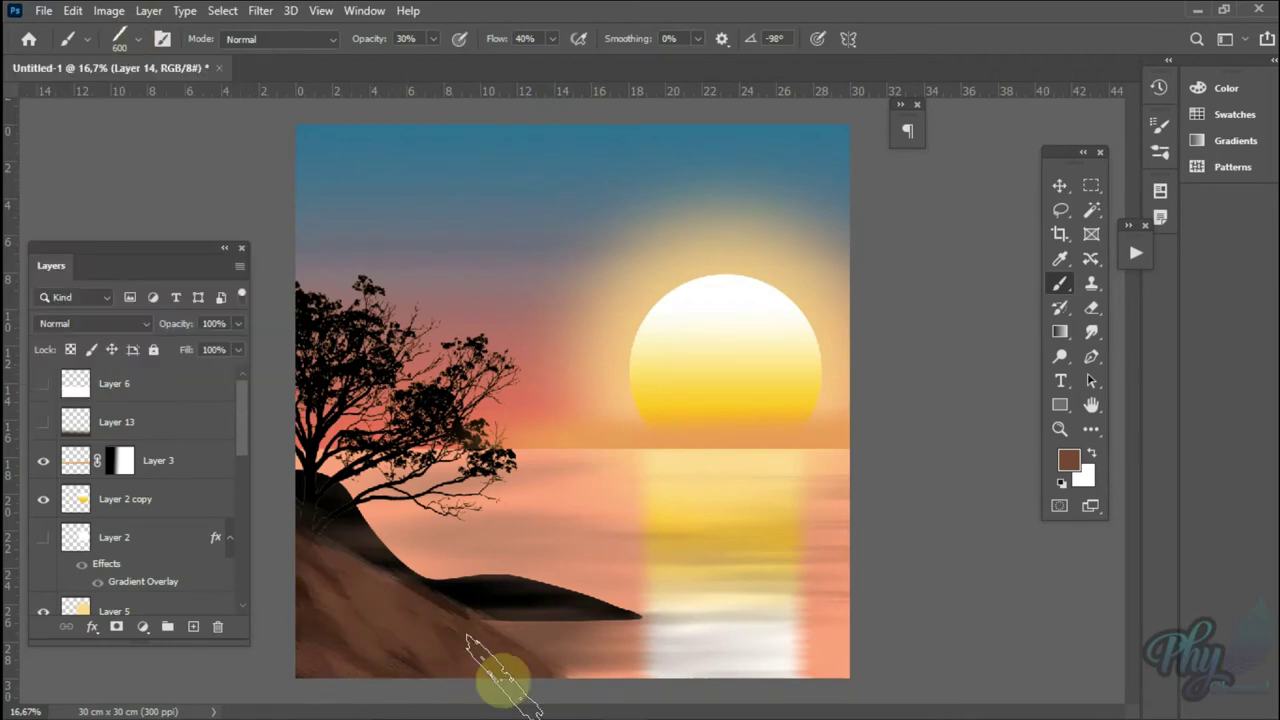
- Pick dark olive paint, clip Layer 14 to hill Layer 8, and open its Inner Shadow
{"action": "left_click", "coordinate": [1068, 459]}
{"action": "left_click", "coordinate": [677, 598]}
{"action": "key", "text": "Return"}
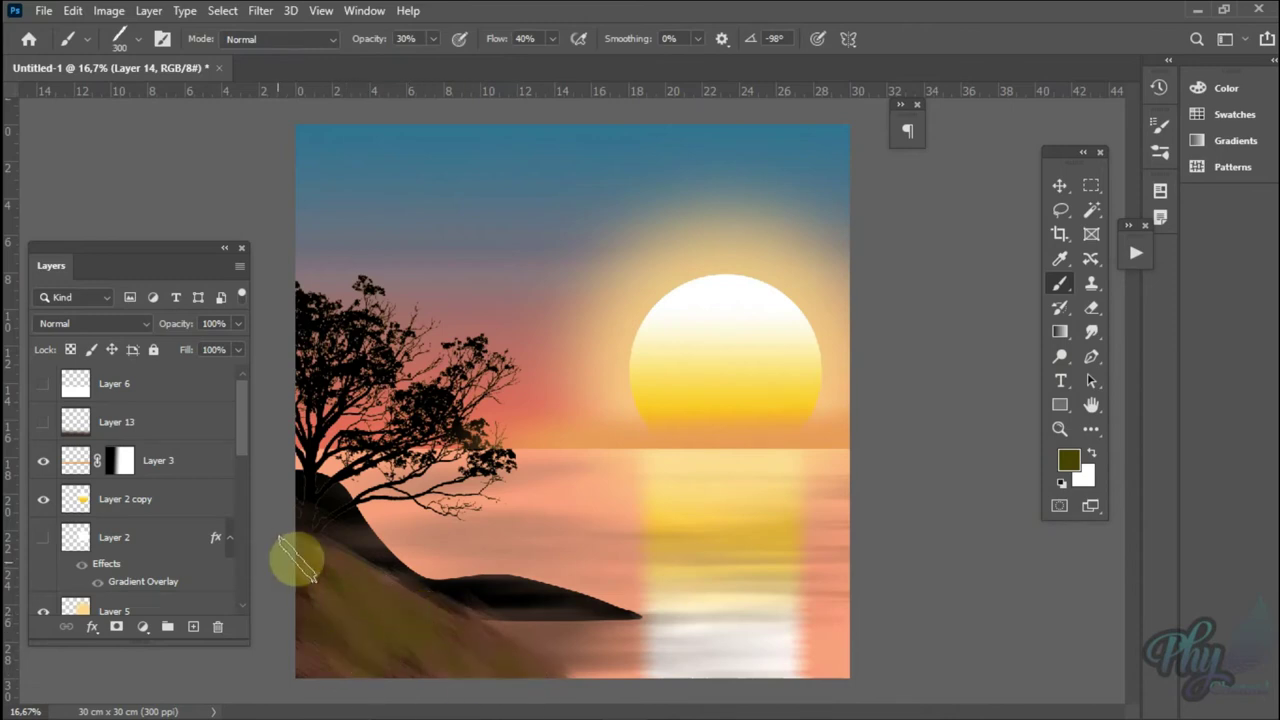
{"action": "scroll", "coordinate": [171, 568], "scroll_direction": "down", "scroll_amount": 3}
{"action": "key", "text": "alt+bracketleft"}
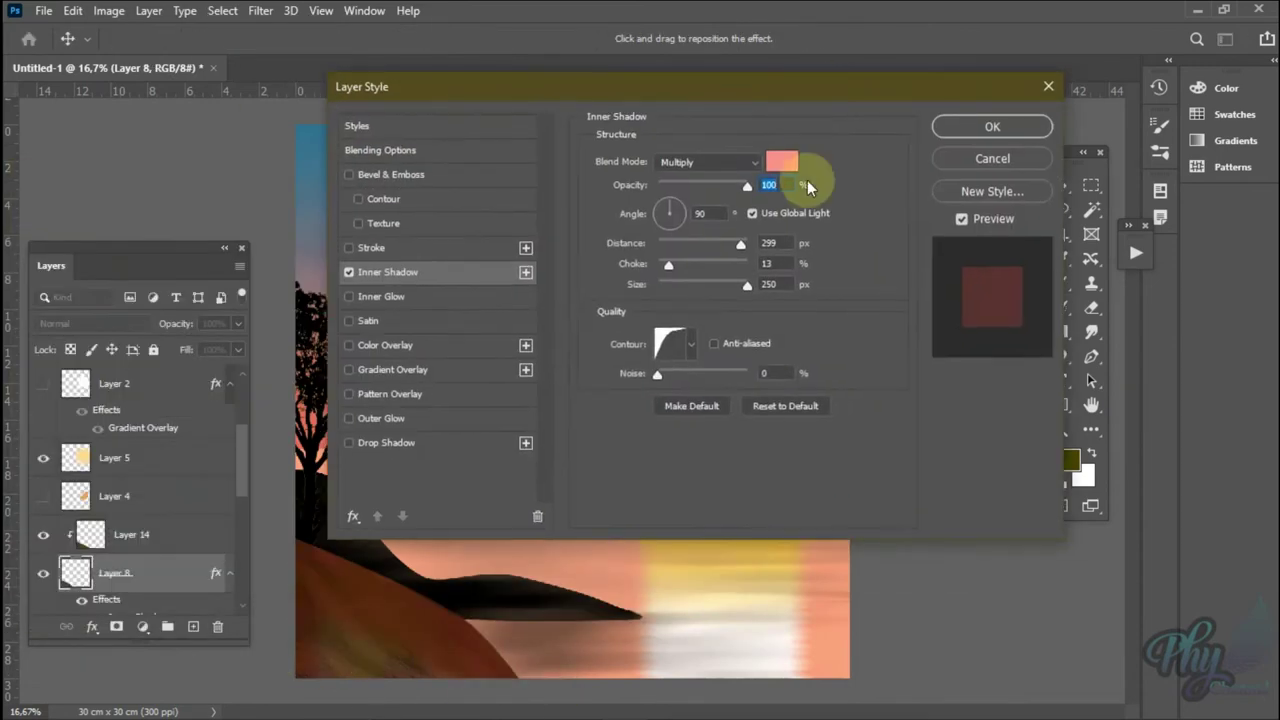
{"action": "left_click", "coordinate": [782, 161]}
- Finish the hill's inner shadow with a grey-brown colour, smaller size and a new contour
{"action": "left_click_drag", "start_coordinate": [643, 457], "coordinate": [599, 521]}
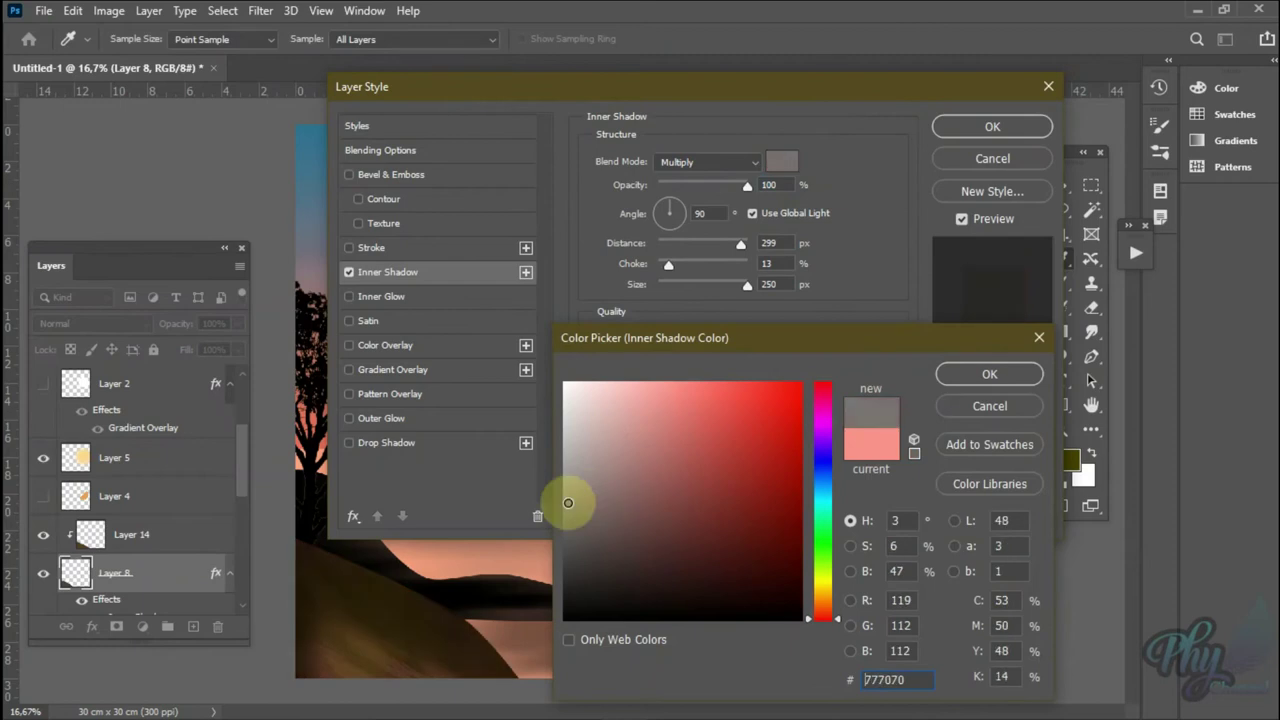
{"action": "key", "text": "Return"}
{"action": "mouse_move", "coordinate": [746, 284]}
{"action": "left_mouse_down"}
{"action": "mouse_move", "coordinate": [662, 284]}
{"action": "mouse_move", "coordinate": [729, 286]}
{"action": "left_mouse_up"}
{"action": "left_click", "coordinate": [690, 343]}
{"action": "left_click", "coordinate": [684, 435]}
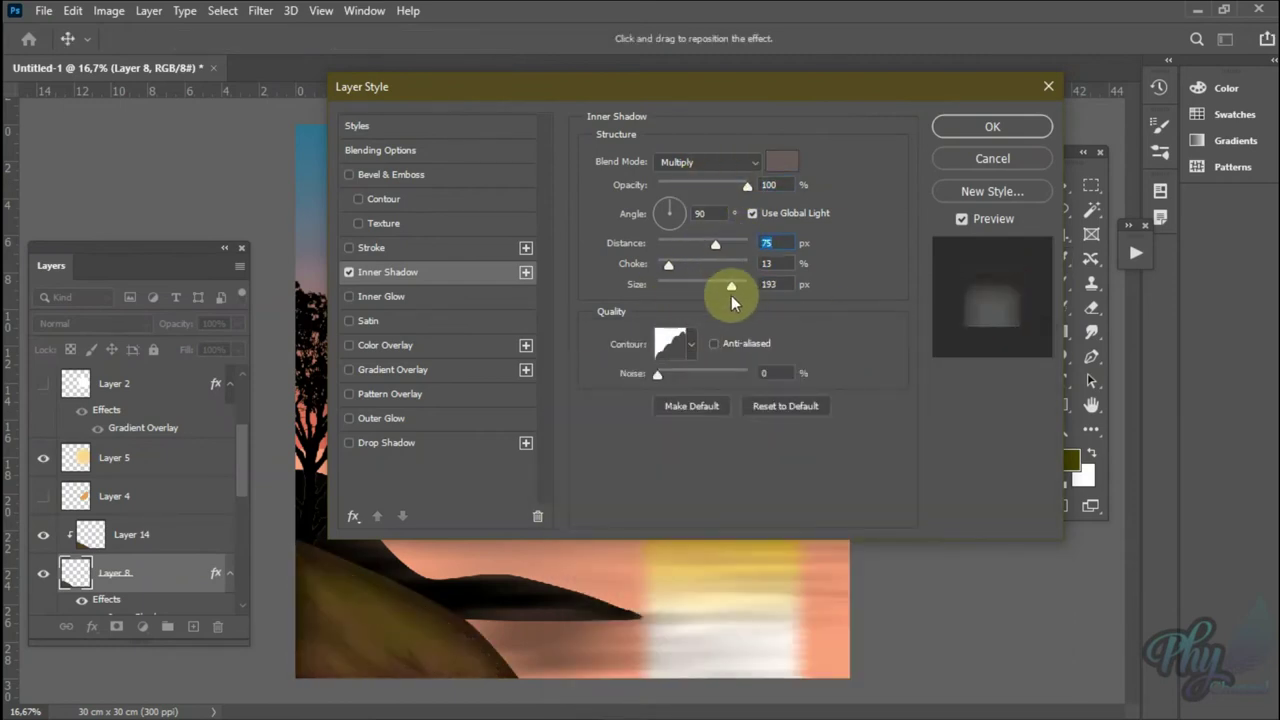
{"action": "key", "text": "Return"}
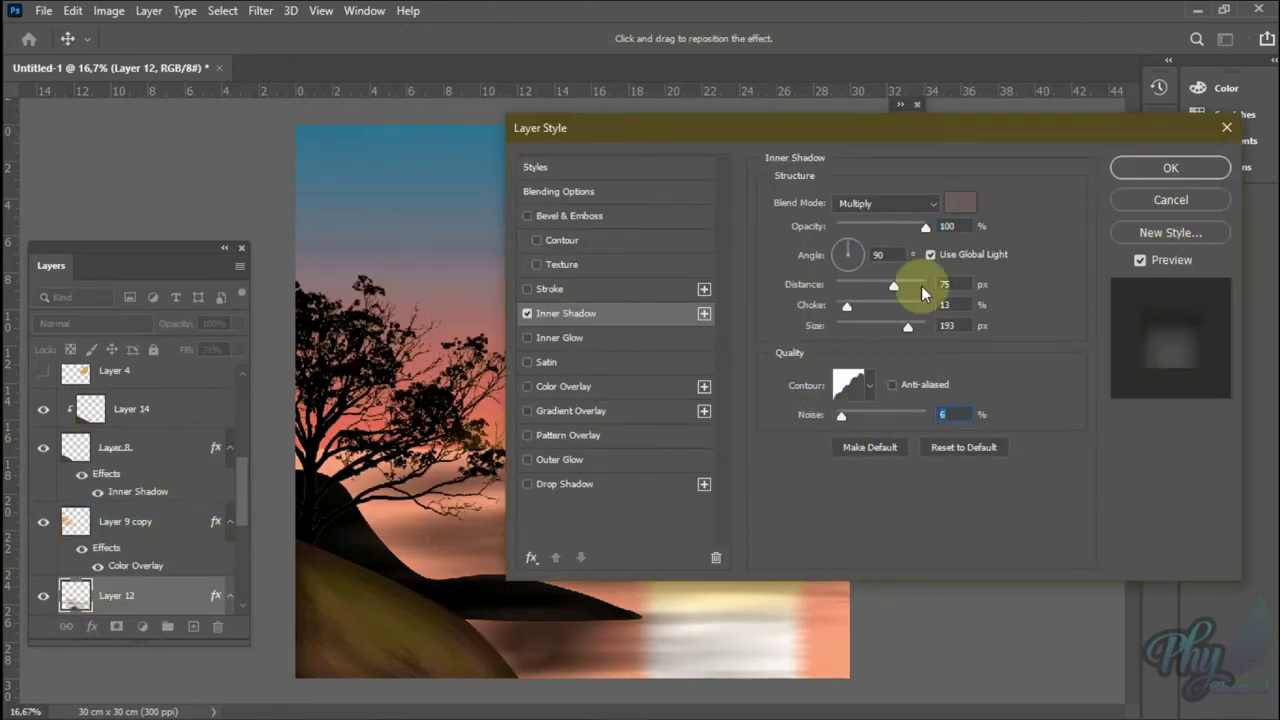
{"action": "key", "text": "Return"}
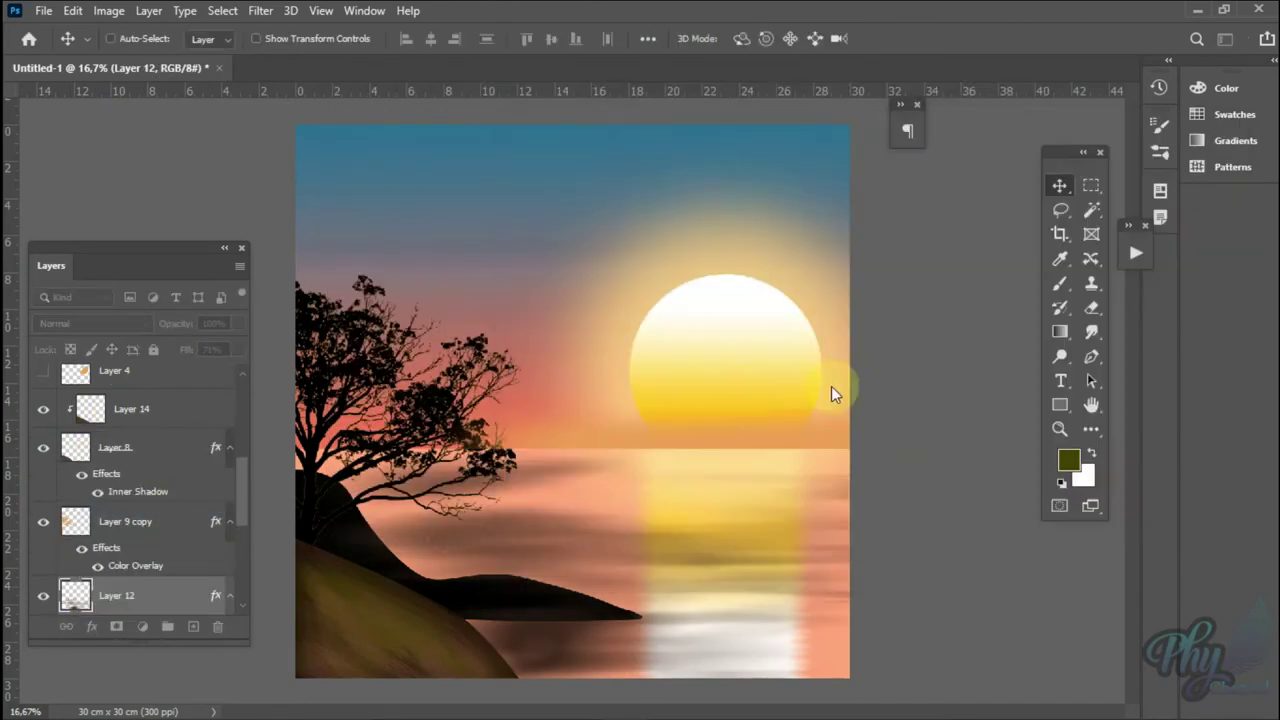
- Select Layer 7, set the paint colour to pale cream, and add an empty cloud layer
{"action": "left_click", "coordinate": [91, 626]}
{"action": "left_click", "coordinate": [447, 543]}
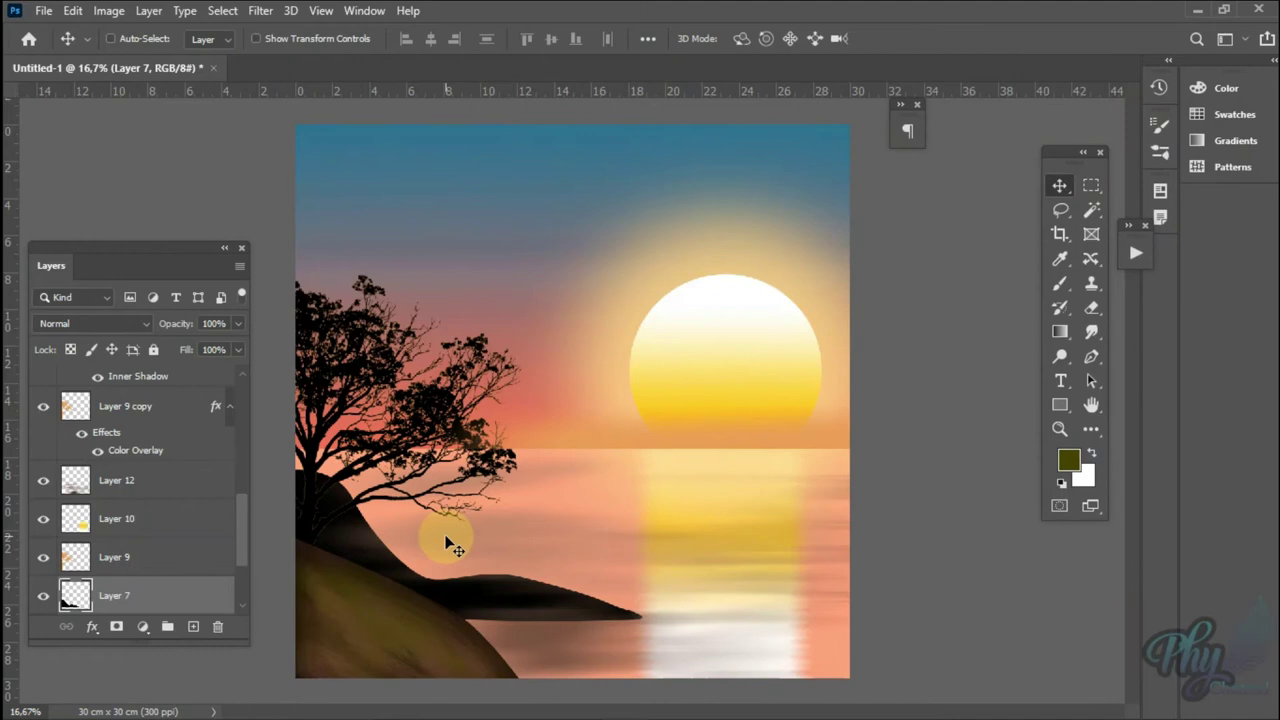
{"action": "left_click", "coordinate": [1068, 459]}
{"action": "left_click", "coordinate": [570, 407]}
{"action": "left_click", "coordinate": [989, 374]}
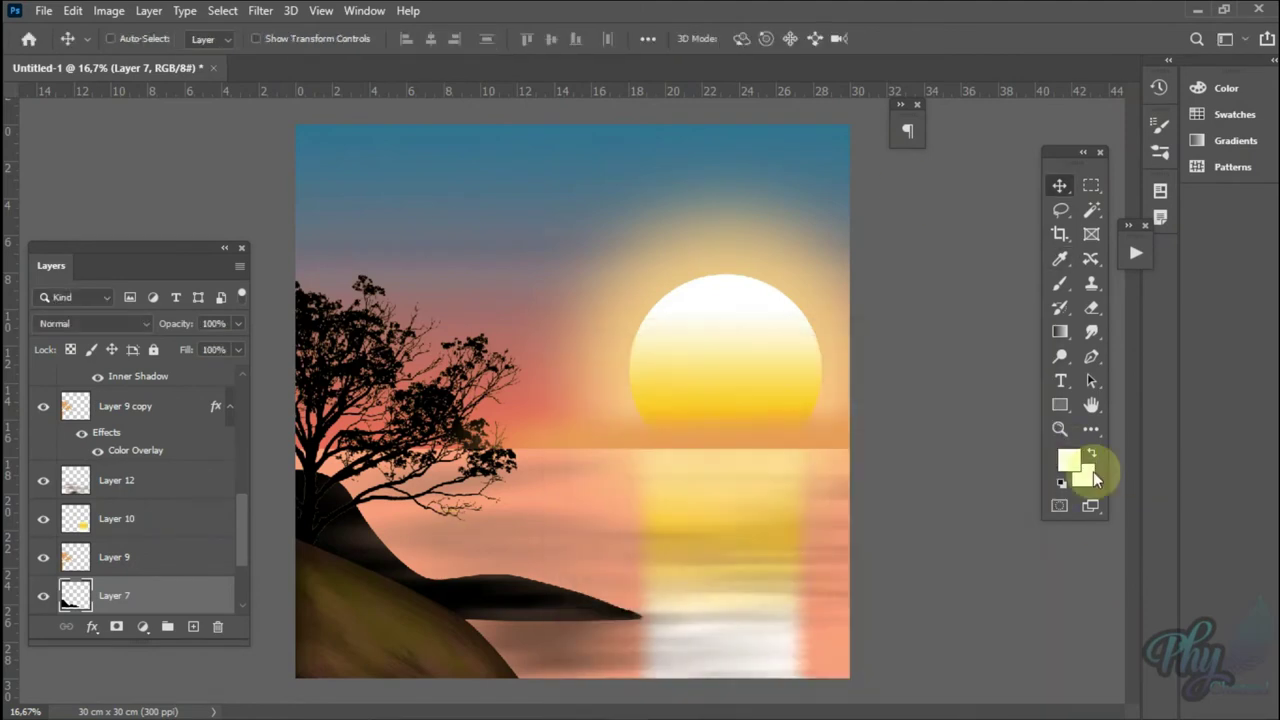
{"action": "key", "text": "b"}
{"action": "scroll", "coordinate": [140, 480], "scroll_direction": "up", "scroll_amount": 5}
{"action": "key", "text": "ctrl+shift+alt+n"}
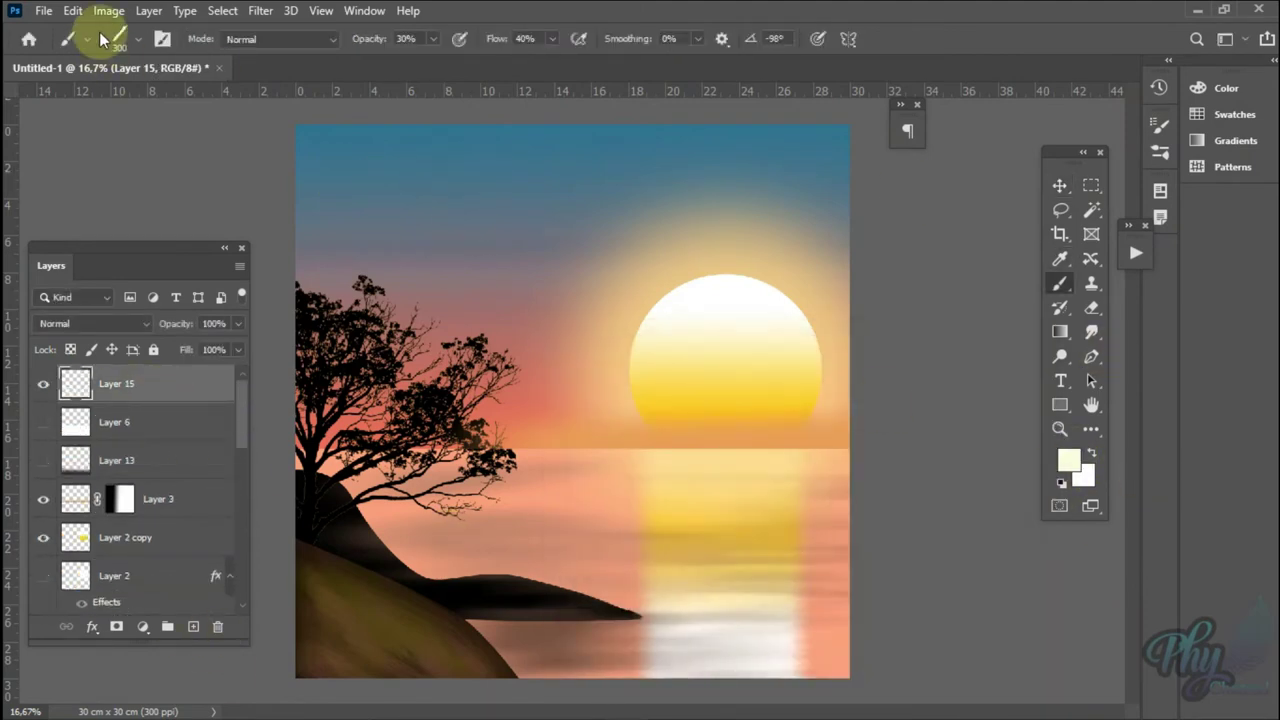
- Choose Sampled Brush 6 and adjust its size, tip angle and flow
{"action": "left_click", "coordinate": [104, 38]}
{"action": "mouse_move", "coordinate": [80, 107]}
{"action": "left_mouse_down"}
{"action": "mouse_move", "coordinate": [53, 127]}
{"action": "mouse_move", "coordinate": [61, 141]}
{"action": "mouse_move", "coordinate": [88, 112]}
{"action": "left_mouse_up"}
{"action": "double_click", "coordinate": [145, 344]}
{"action": "left_click", "coordinate": [139, 42]}
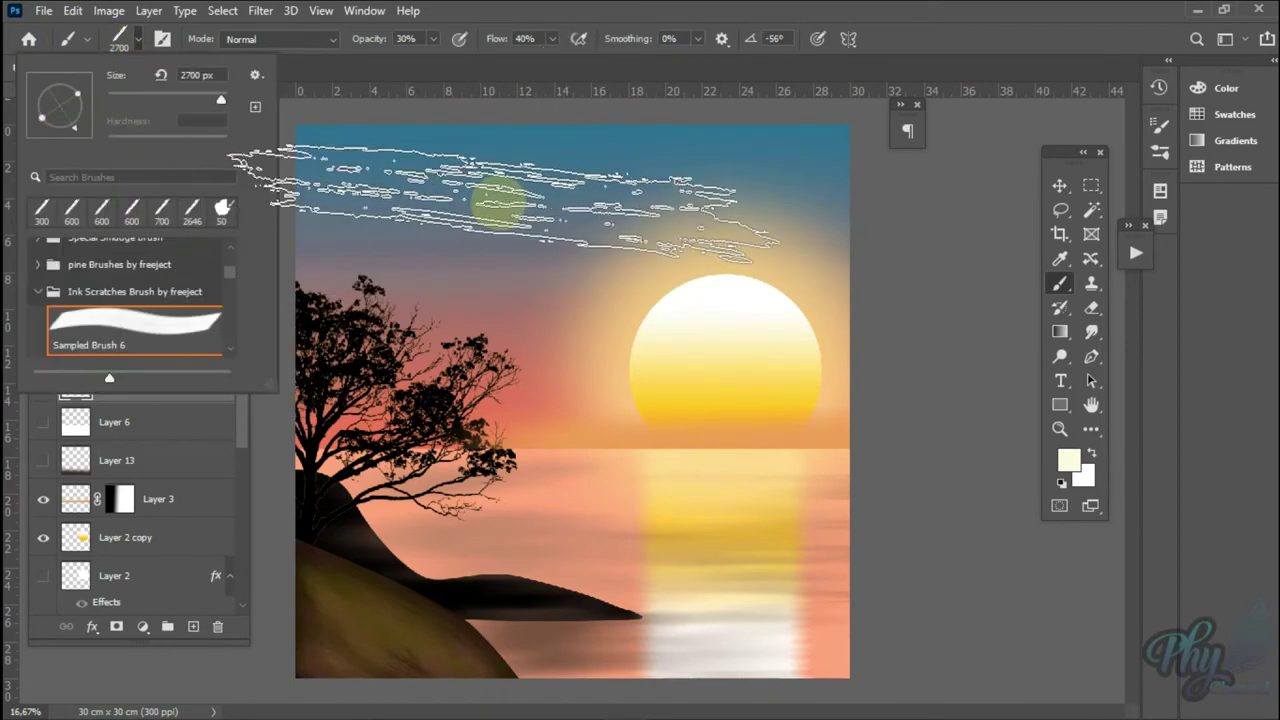
{"action": "key", "text": "Return"}
{"action": "left_click_drag", "start_coordinate": [551, 38], "coordinate": [575, 55]}
- Paint cream cloud bands across the upper-left sky and over the treetop
{"action": "mouse_move", "coordinate": [413, 190]}
{"action": "left_mouse_down"}
{"action": "mouse_move", "coordinate": [463, 151]}
{"action": "mouse_move", "coordinate": [529, 186]}
{"action": "left_mouse_up"}
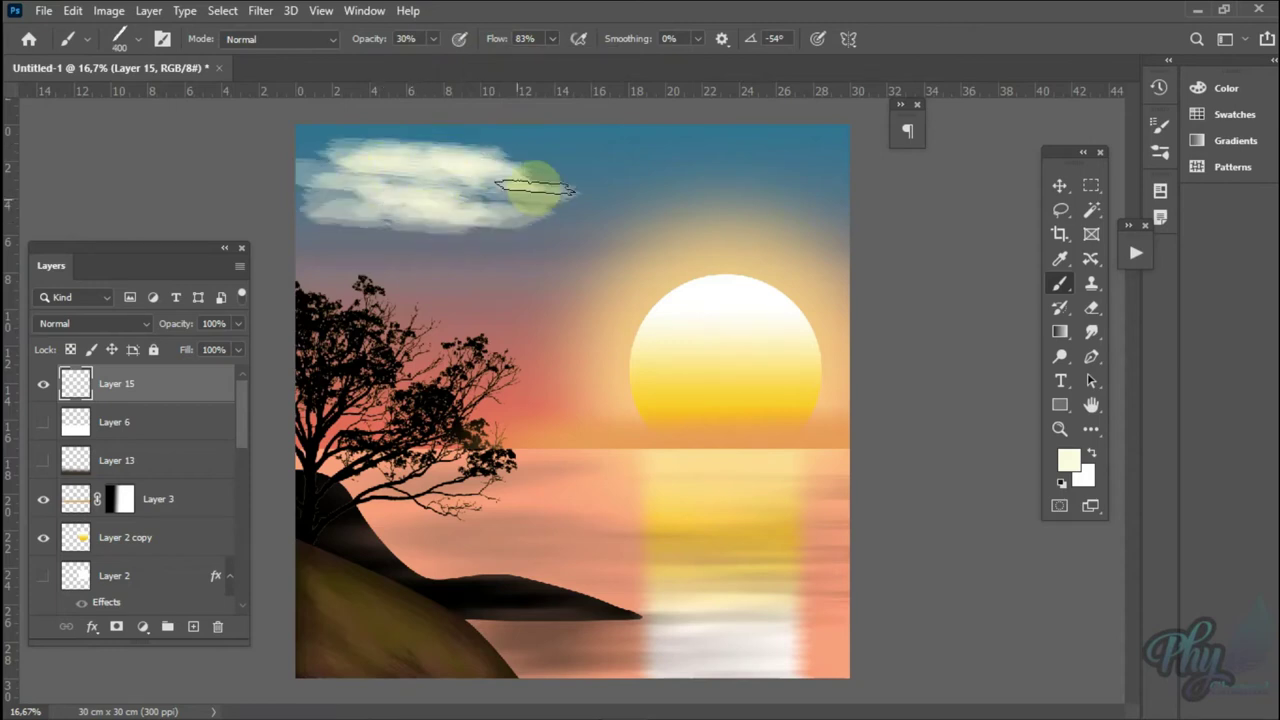
{"action": "key", "text": "bracketleft"}
{"action": "key", "text": "bracketleft"}
{"action": "left_click_drag", "start_coordinate": [320, 262], "coordinate": [521, 250]}
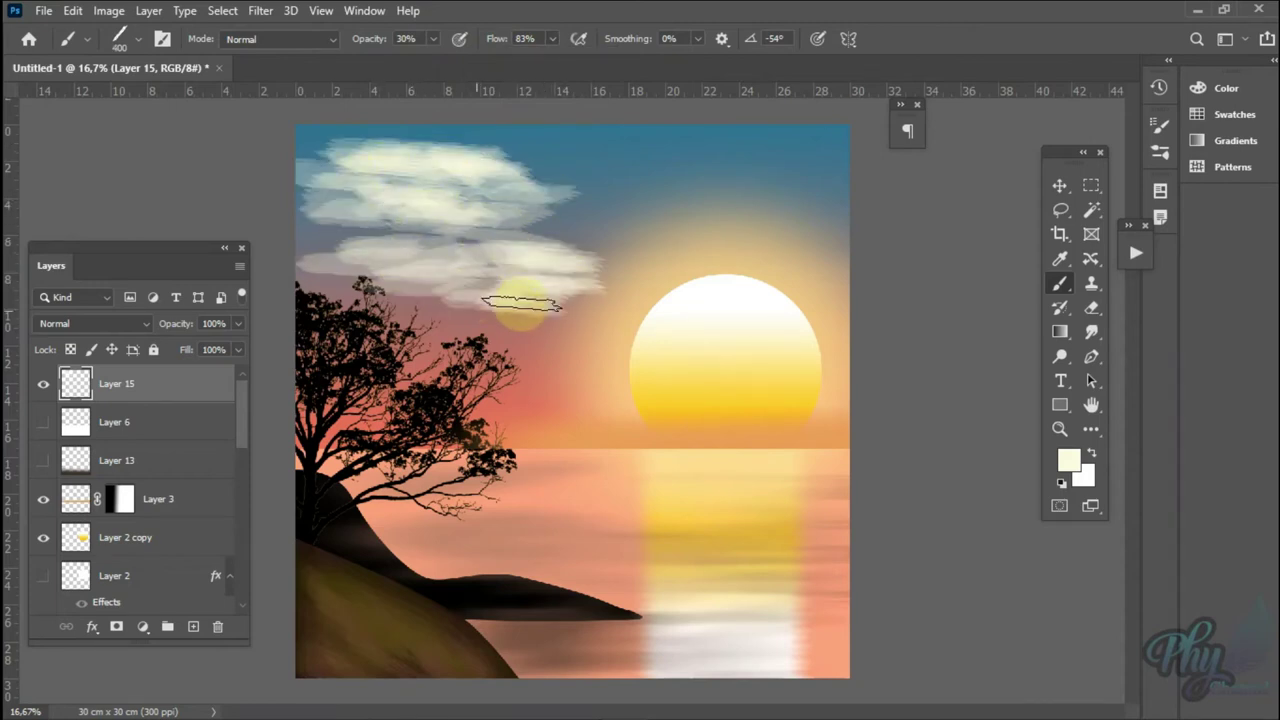
{"action": "left_click_drag", "start_coordinate": [521, 303], "coordinate": [320, 312]}
{"action": "mouse_move", "coordinate": [336, 180]}
{"action": "left_mouse_down"}
{"action": "mouse_move", "coordinate": [529, 157]}
{"action": "mouse_move", "coordinate": [514, 271]}
{"action": "mouse_move", "coordinate": [405, 352]}
{"action": "left_mouse_up"}
- Switch to dark olive and shade the cloud bands with dark strokes
{"action": "left_click", "coordinate": [1068, 459]}
{"action": "left_click", "coordinate": [666, 525]}
{"action": "left_click", "coordinate": [988, 375]}
{"action": "left_click_drag", "start_coordinate": [430, 295], "coordinate": [500, 330]}
{"action": "mouse_move", "coordinate": [330, 325]}
{"action": "left_mouse_down"}
{"action": "mouse_move", "coordinate": [457, 243]}
{"action": "mouse_move", "coordinate": [371, 143]}
{"action": "mouse_move", "coordinate": [371, 194]}
{"action": "mouse_move", "coordinate": [335, 143]}
{"action": "mouse_move", "coordinate": [342, 254]}
{"action": "left_mouse_up"}
{"action": "left_click_drag", "start_coordinate": [512, 323], "coordinate": [318, 308]}
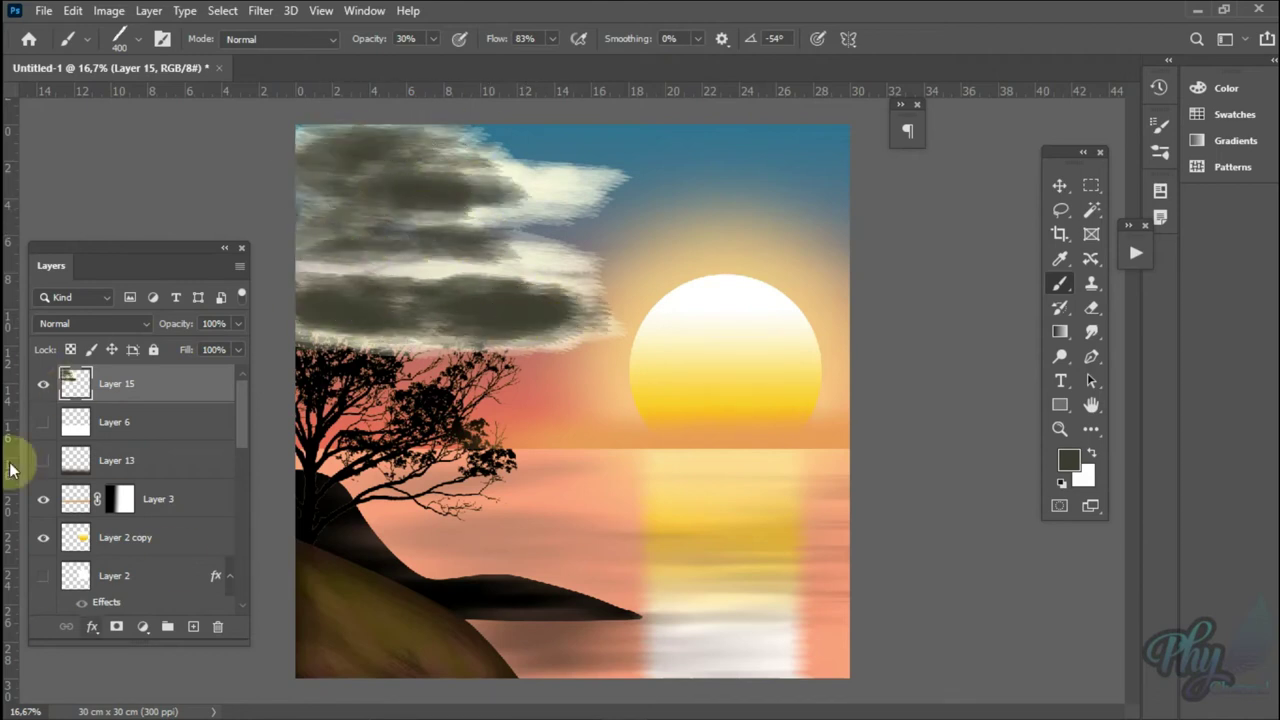
{"action": "left_click", "coordinate": [92, 626]}
{"action": "left_click", "coordinate": [563, 263]}
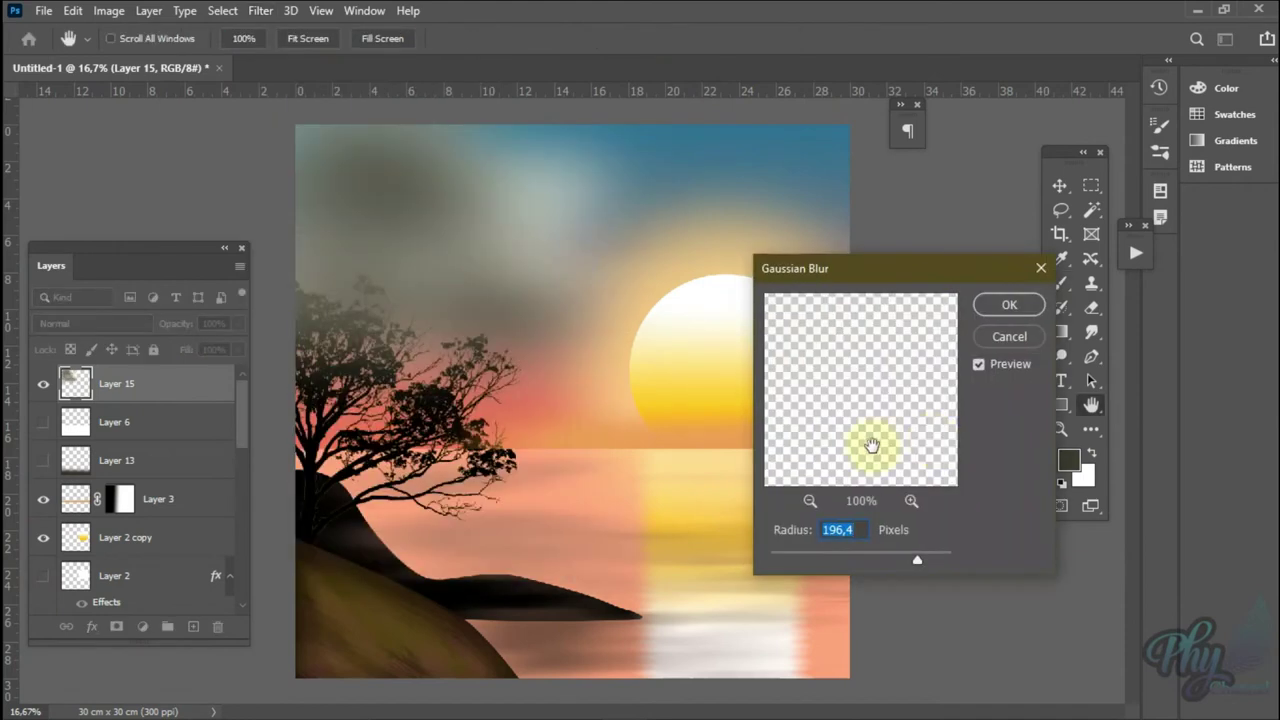
- Duplicate the cloud layer and tint it with an orange Color Overlay
{"action": "key", "text": "Return"}
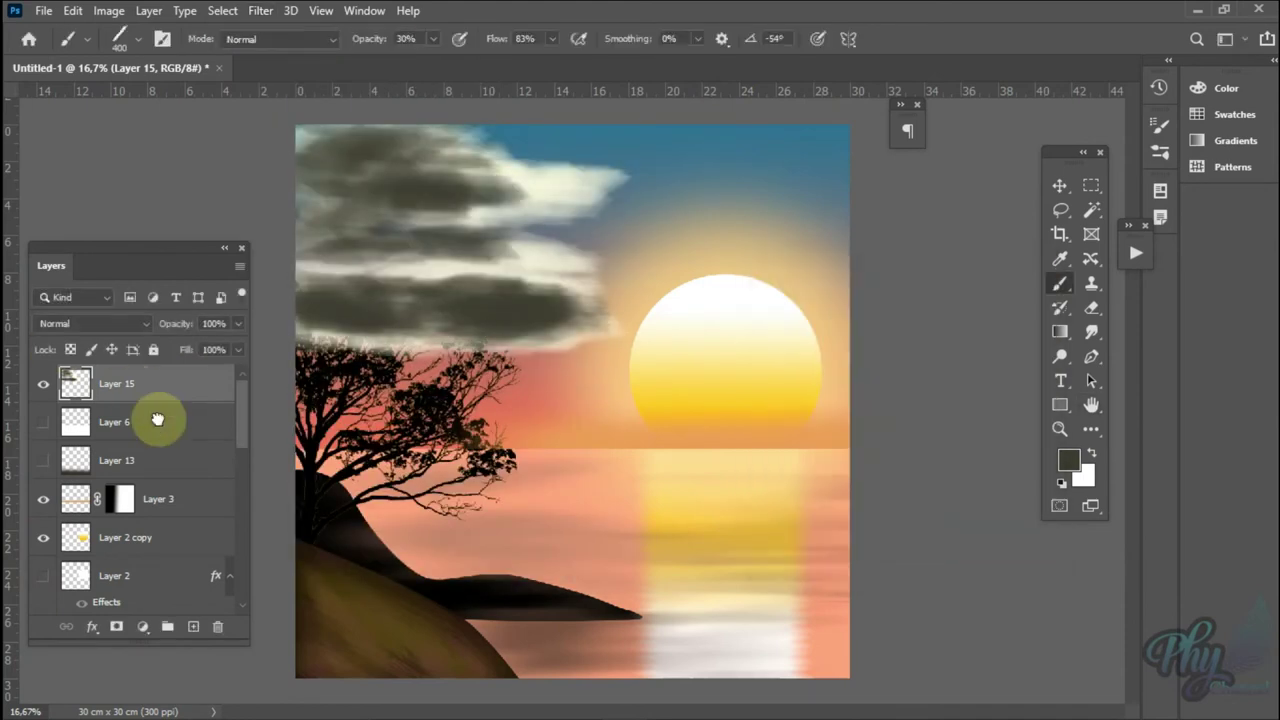
{"action": "key", "text": "ctrl+j"}
{"action": "left_click", "coordinate": [92, 626]}
{"action": "left_click", "coordinate": [103, 549]}
{"action": "left_click", "coordinate": [957, 218]}
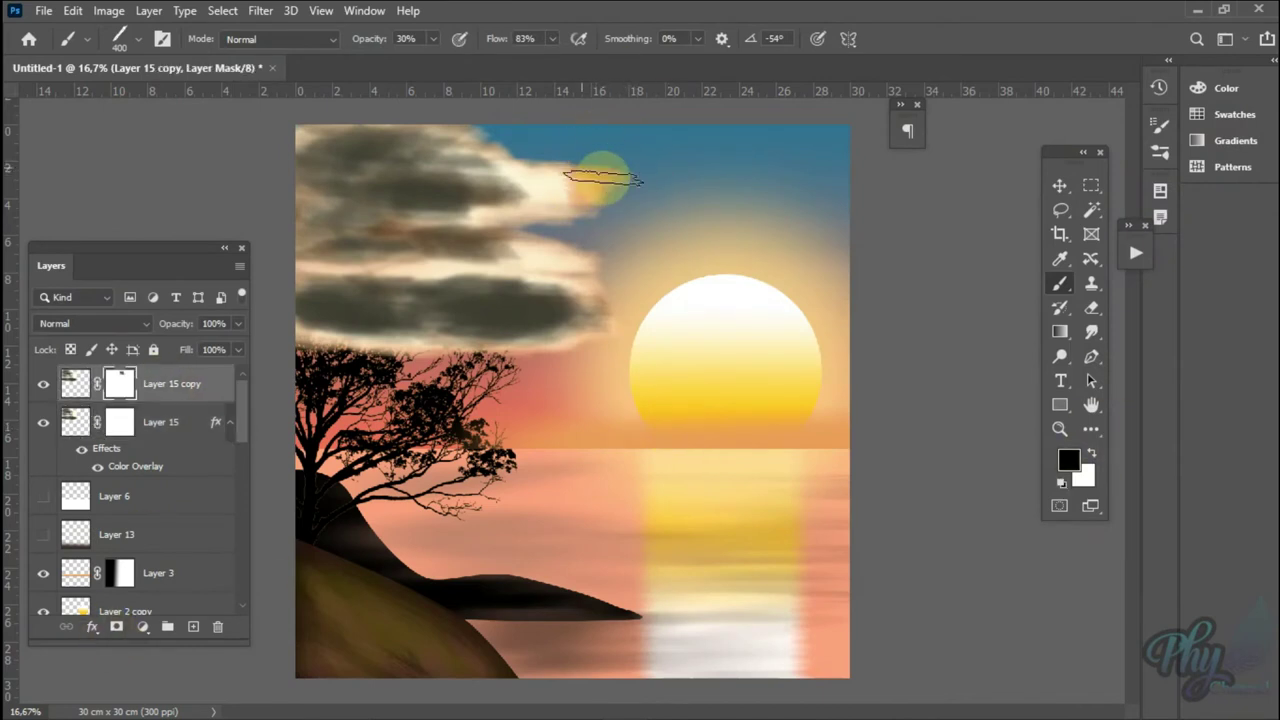
{"action": "key", "text": "alt+bracketleft"}
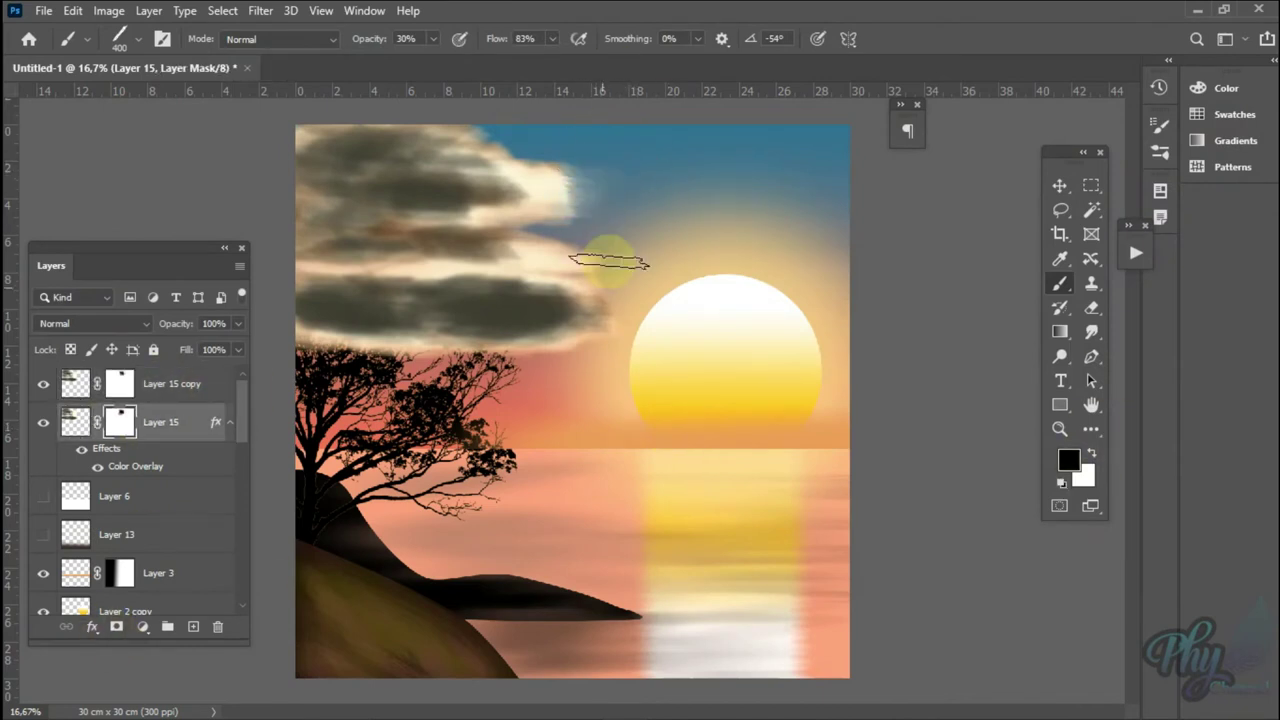
{"action": "left_click", "coordinate": [1062, 187]}
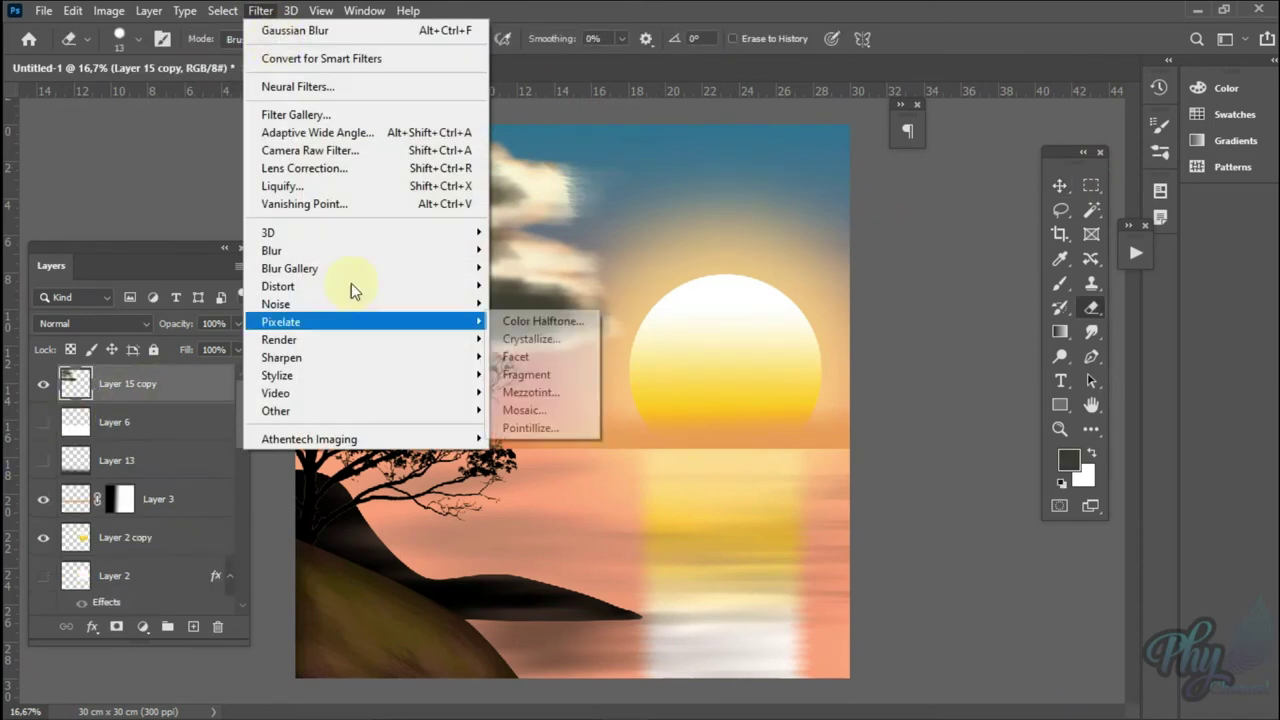
- Apply a Smart Blur to the clouds at High quality in Normal mode
{"action": "left_click", "coordinate": [532, 410]}
{"action": "left_click_drag", "start_coordinate": [620, 40], "coordinate": [930, 178]}
{"action": "left_click", "coordinate": [887, 567]}
{"action": "left_click", "coordinate": [932, 610]}
{"action": "left_click", "coordinate": [887, 601]}
{"action": "left_click", "coordinate": [900, 628]}
{"action": "left_click", "coordinate": [948, 601]}
{"action": "left_click", "coordinate": [830, 611]}
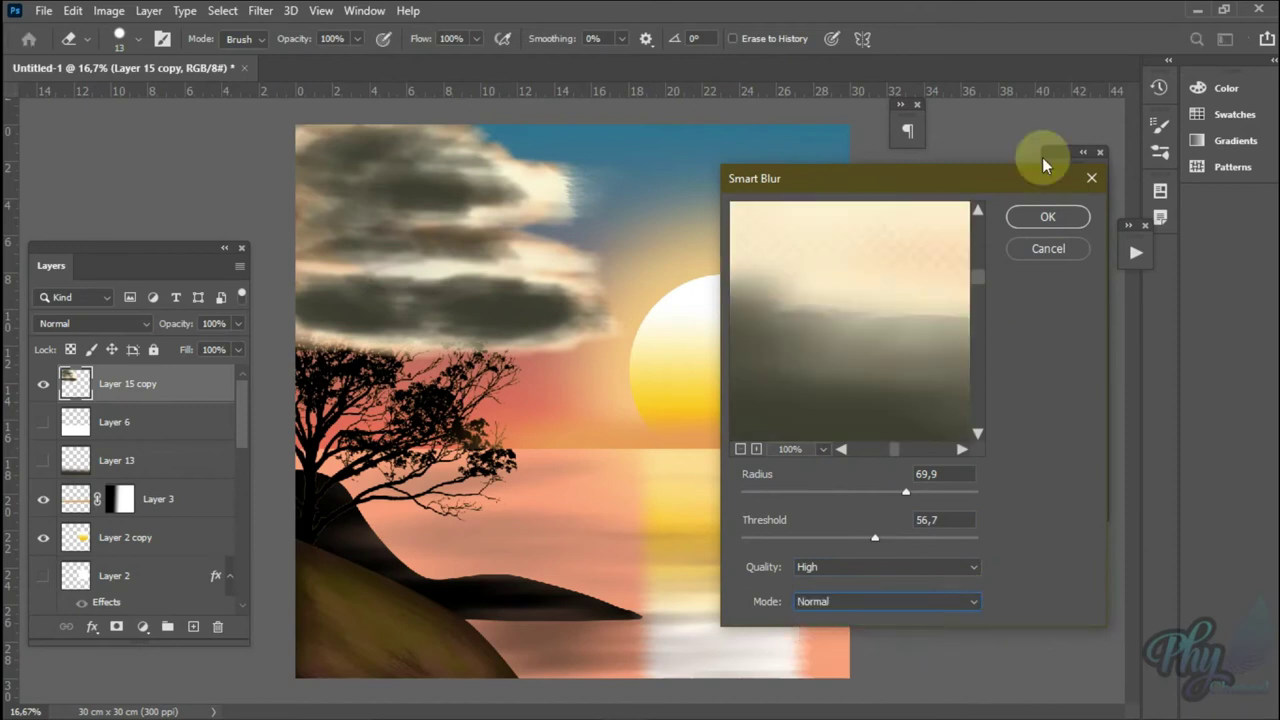
{"action": "left_click", "coordinate": [1047, 216]}
- Soften the clouds further with a Gaussian Blur
{"action": "left_click", "coordinate": [262, 12]}
{"action": "left_click", "coordinate": [543, 323]}
{"action": "mouse_move", "coordinate": [884, 555]}
{"action": "left_mouse_down"}
{"action": "mouse_move", "coordinate": [909, 559]}
{"action": "mouse_move", "coordinate": [840, 554]}
{"action": "left_mouse_up"}
{"action": "key", "text": "Return"}
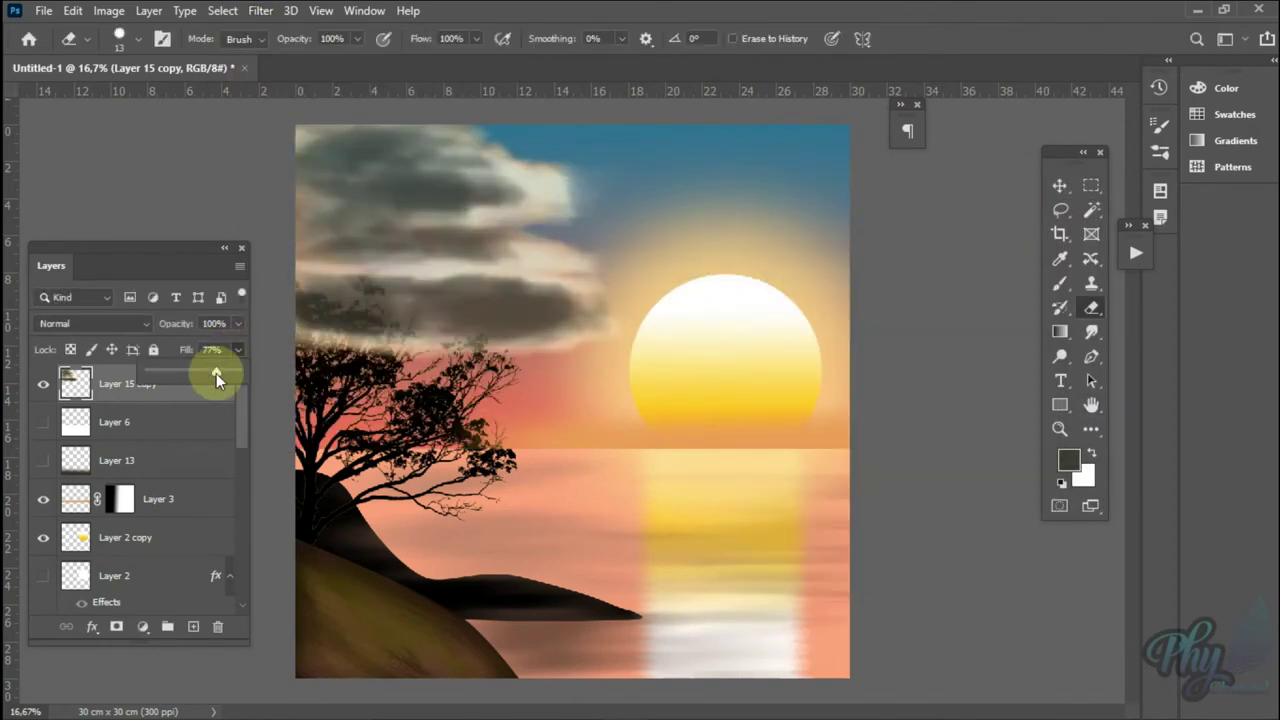
- Move the Layer 9 copy tree silhouette above the cloud layers
{"action": "key", "text": "v"}
{"action": "scroll", "coordinate": [140, 500], "scroll_direction": "down", "scroll_amount": 5}
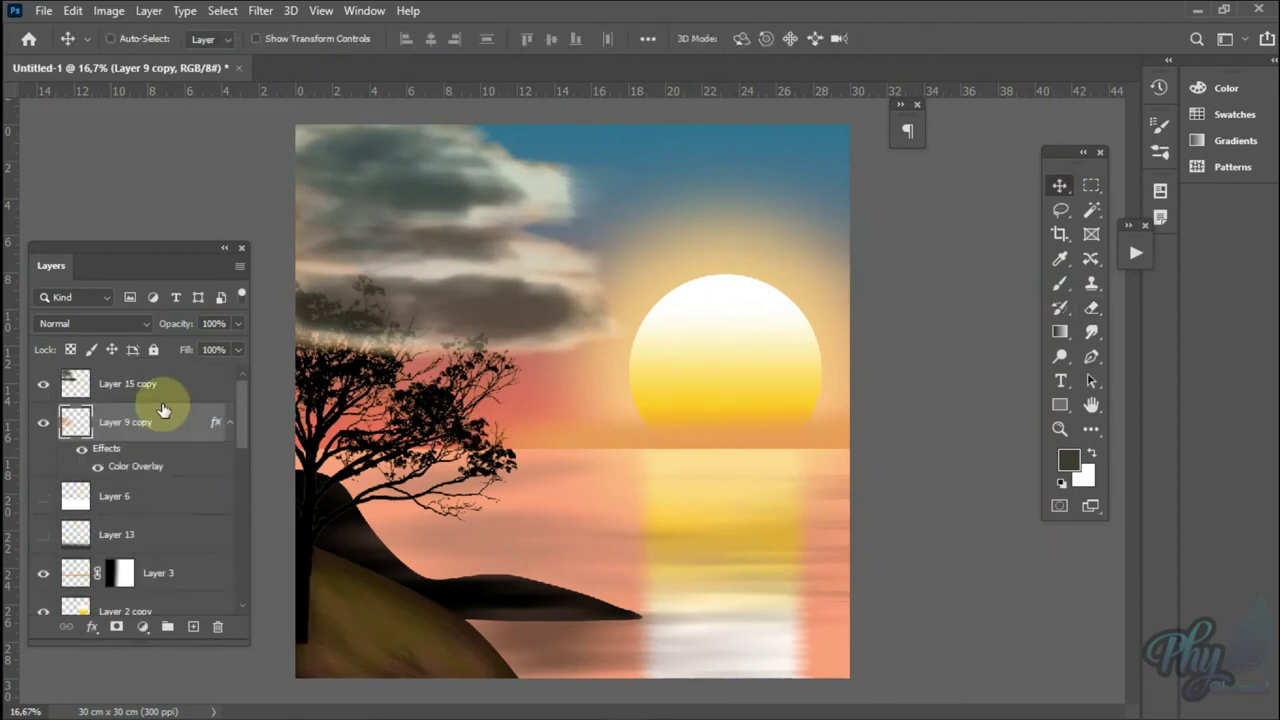
{"action": "left_click_drag", "start_coordinate": [157, 557], "coordinate": [150, 375]}
{"action": "scroll", "coordinate": [130, 560], "scroll_direction": "down", "scroll_amount": 5}
{"action": "left_click", "coordinate": [80, 590], "text": "ctrl"}
{"action": "scroll", "coordinate": [94, 491], "scroll_direction": "up", "scroll_amount": 3}
{"action": "scroll", "coordinate": [128, 436], "scroll_direction": "up", "scroll_amount": 2}
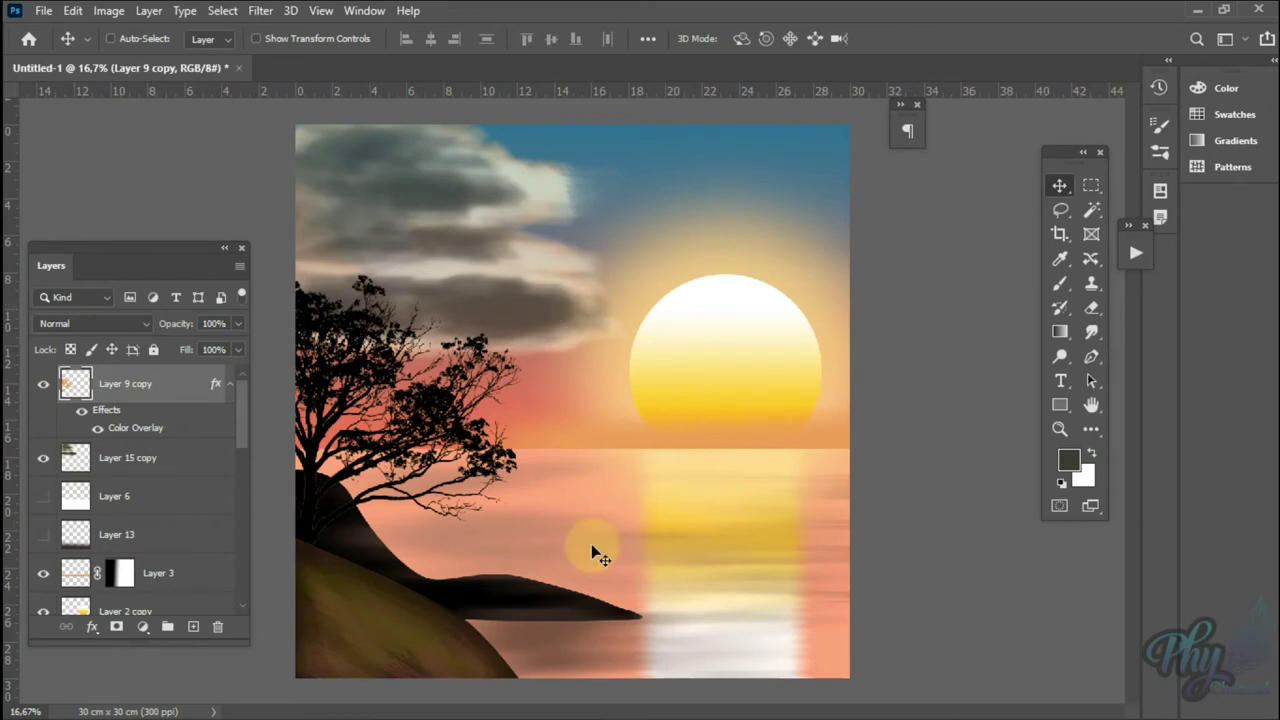
- Add a new water layer and set up Sampled Brush 6 with a rotated tip
{"action": "key", "text": "b"}
{"action": "left_click", "coordinate": [86, 38]}
{"action": "double_click", "coordinate": [127, 344]}
{"action": "key", "text": "ctrl+shift+alt+n"}
{"action": "left_click", "coordinate": [86, 38]}
{"action": "mouse_move", "coordinate": [44, 128]}
{"action": "left_mouse_down"}
{"action": "mouse_move", "coordinate": [36, 106]}
{"action": "mouse_move", "coordinate": [306, 357]}
{"action": "left_mouse_up"}
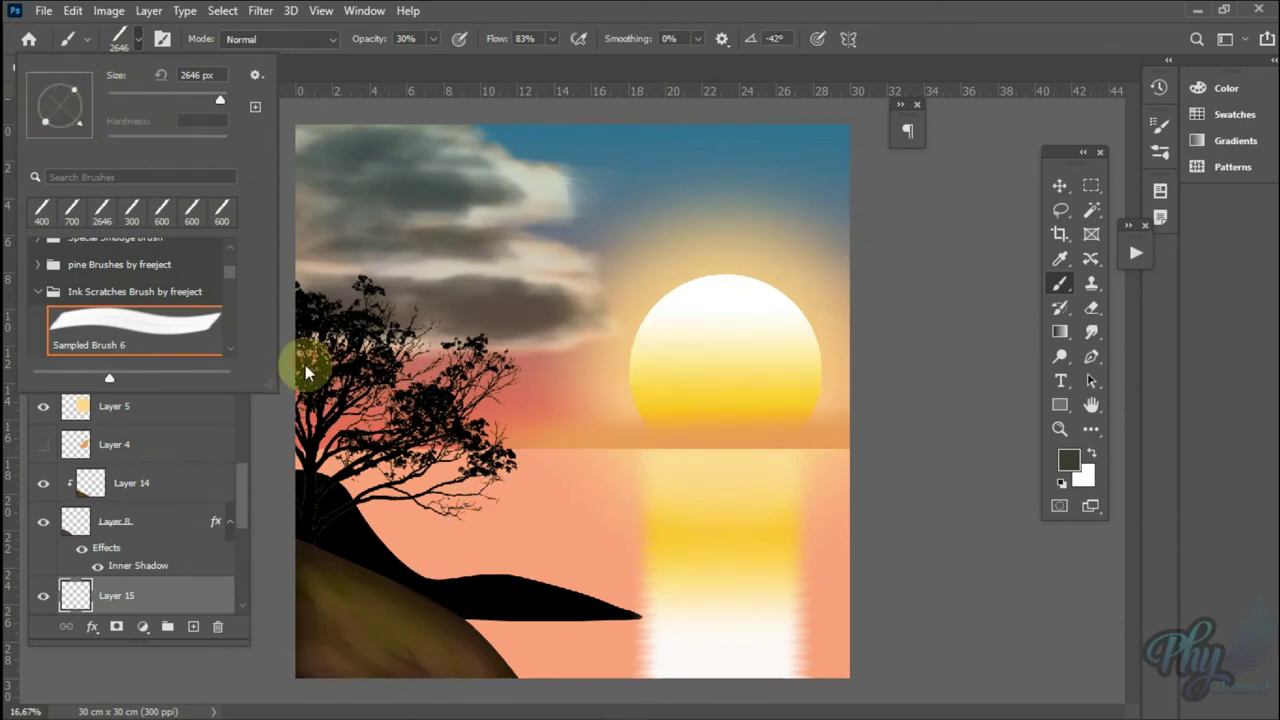
{"action": "left_click", "coordinate": [450, 525]}
- Paint streaky strokes across the lake and apply a Ripple distortion
{"action": "left_click_drag", "start_coordinate": [650, 550], "coordinate": [950, 460]}
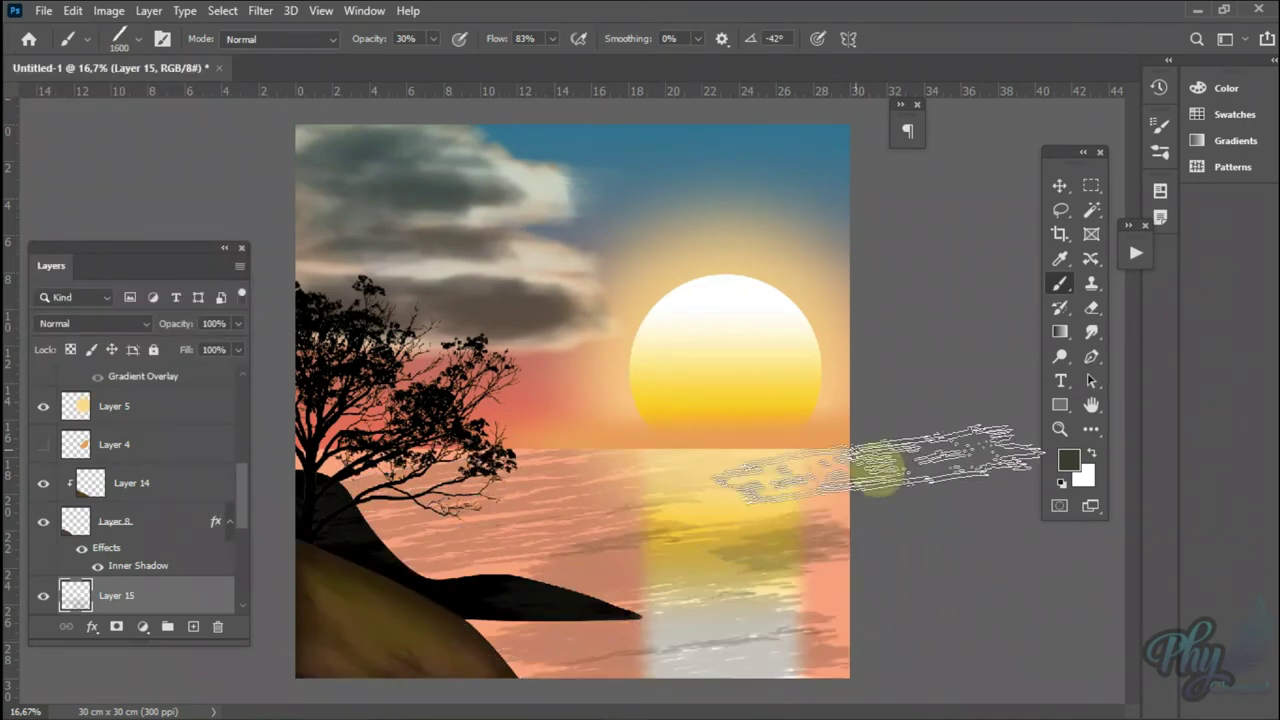
{"action": "left_click_drag", "start_coordinate": [820, 560], "coordinate": [500, 530]}
{"action": "scroll", "coordinate": [217, 423], "scroll_direction": "down", "scroll_amount": 3}
{"action": "left_click", "coordinate": [260, 10]}
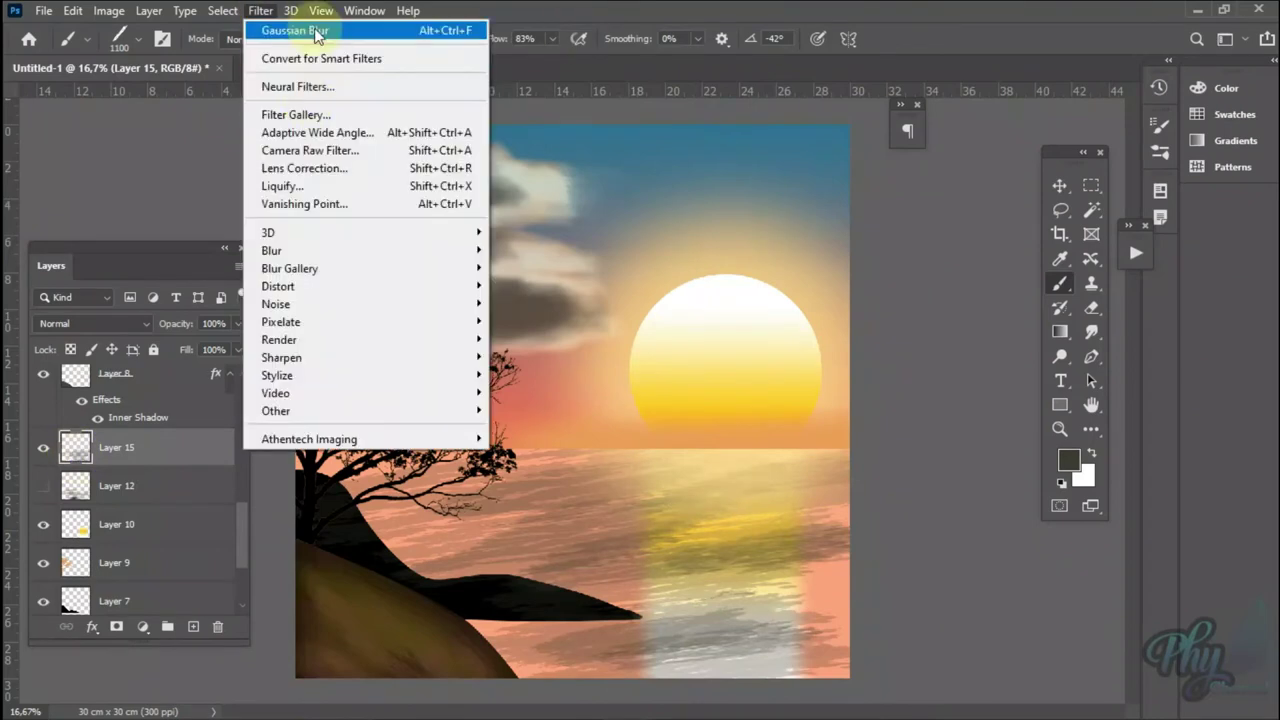
{"action": "left_click", "coordinate": [530, 338]}
{"action": "left_click", "coordinate": [426, 223]}
- Motion-blur the water strokes at distance 31 and raise the layer fill to 95%
{"action": "left_click", "coordinate": [260, 10]}
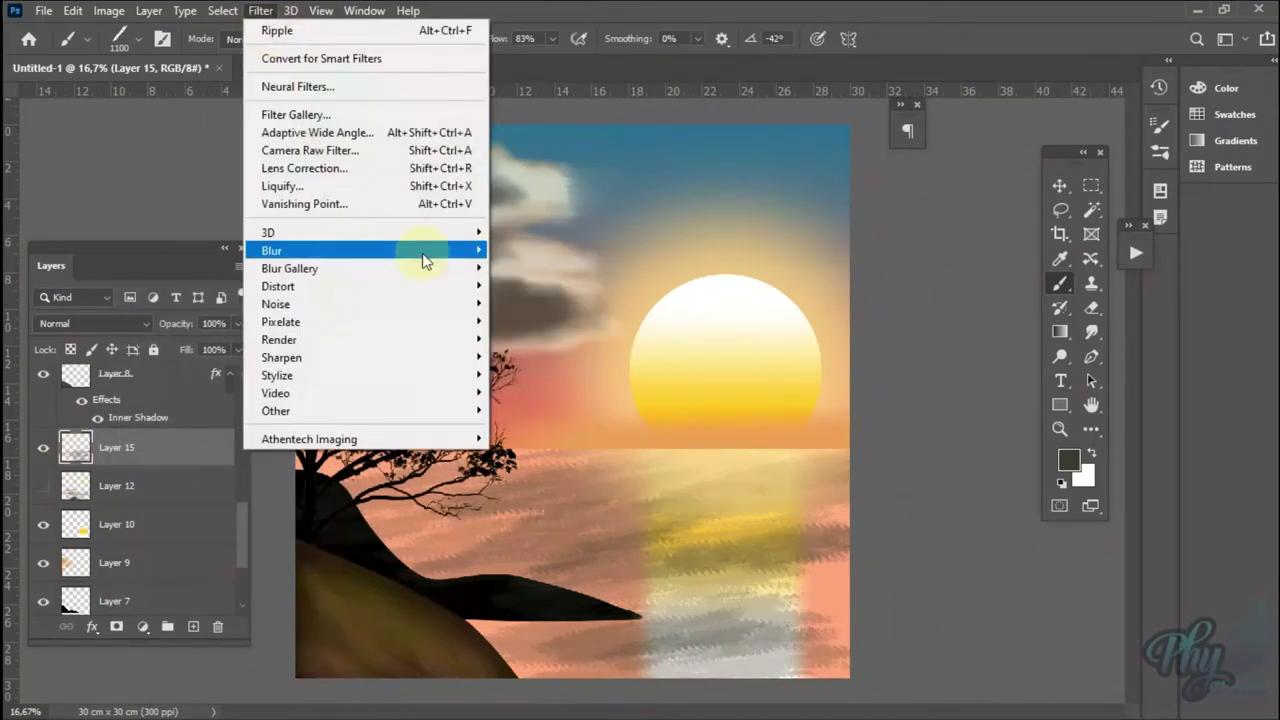
{"action": "left_click", "coordinate": [540, 356]}
{"action": "left_click_drag", "start_coordinate": [879, 457], "coordinate": [811, 461]}
{"action": "left_click", "coordinate": [1015, 158]}
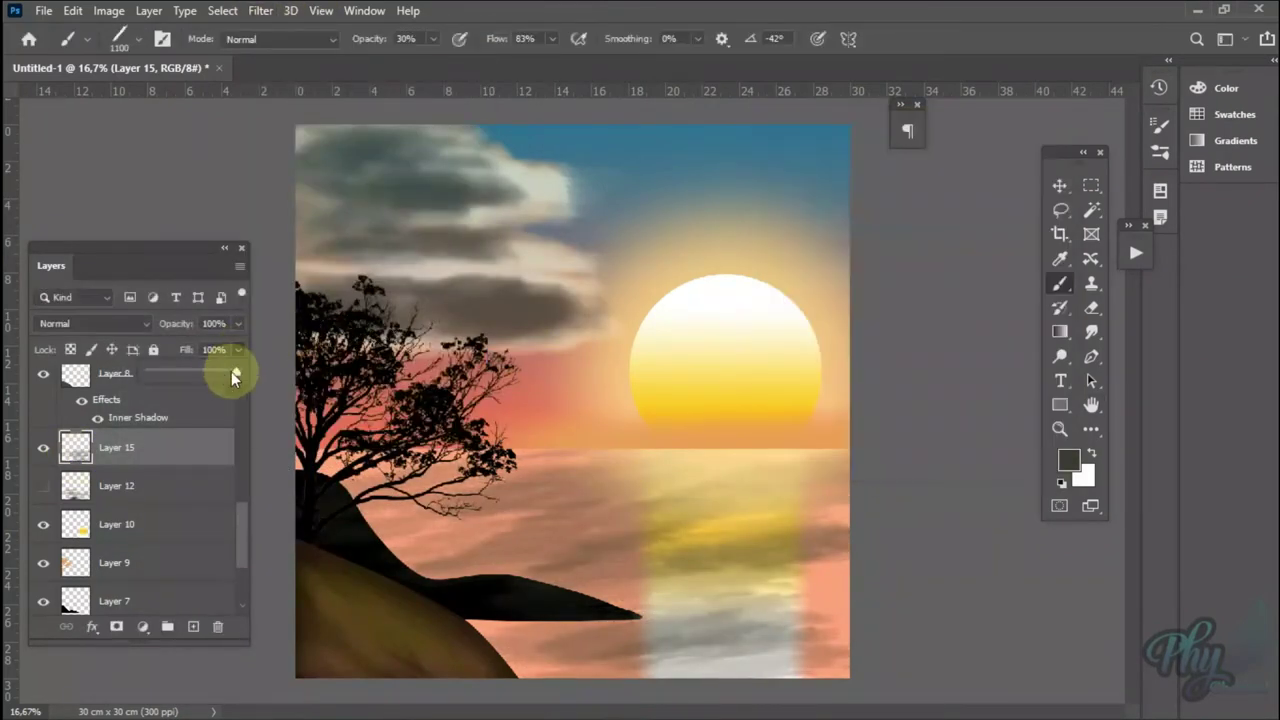
{"action": "key", "text": "v"}
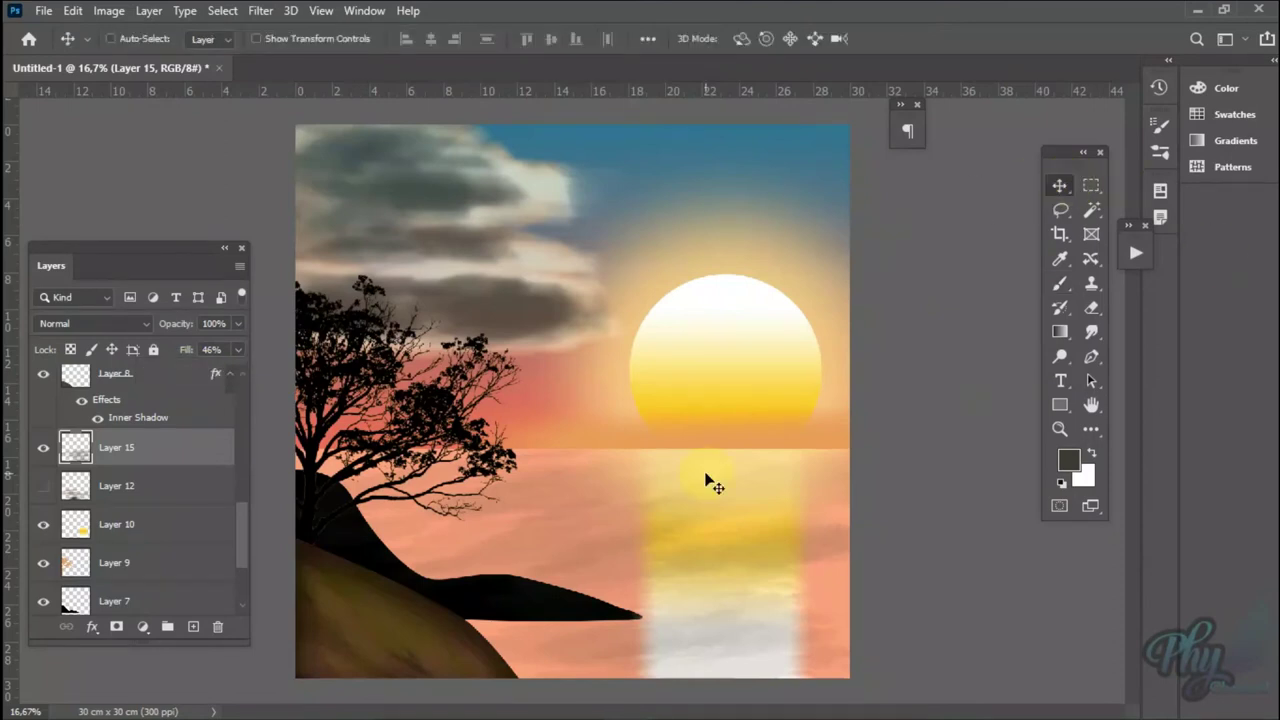
{"action": "left_click_drag", "start_coordinate": [222, 374], "coordinate": [232, 374]}
- Paint white water highlights, then duplicate Layer 10 and lower its fill to 68%
{"action": "key", "text": "b"}
{"action": "left_click", "coordinate": [807, 513], "text": "alt"}
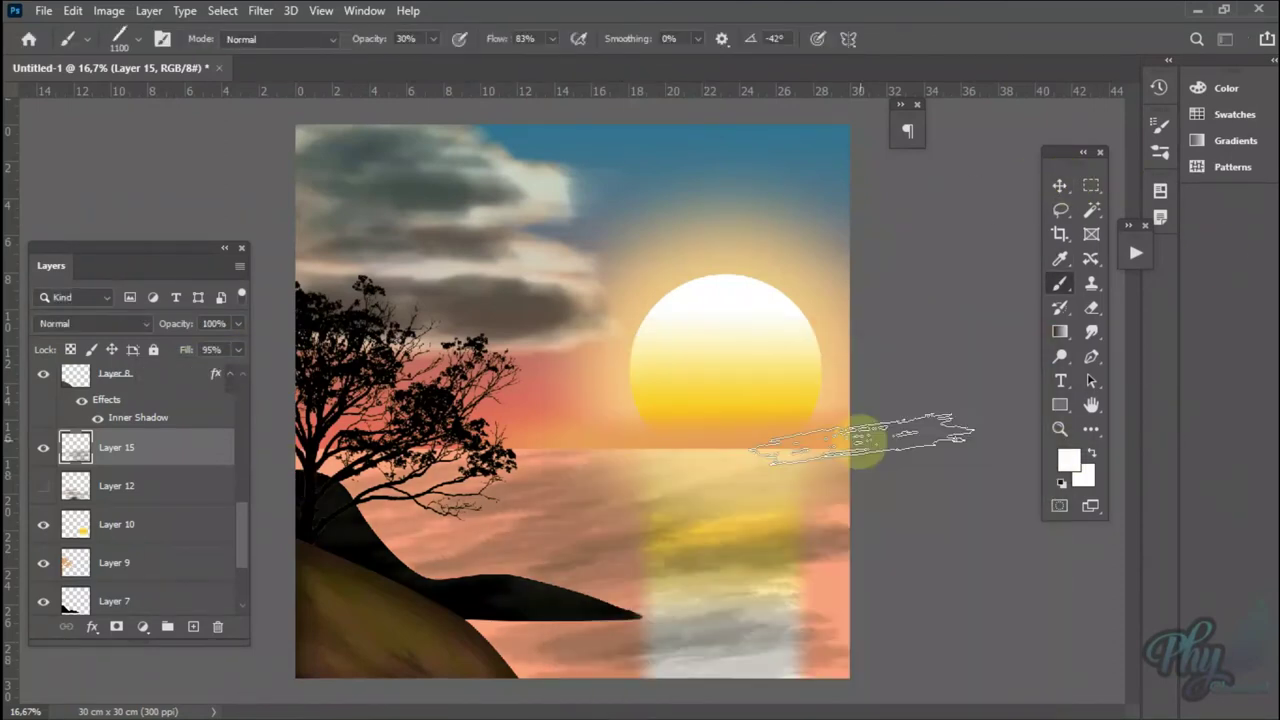
{"action": "left_click_drag", "start_coordinate": [709, 600], "coordinate": [624, 523]}
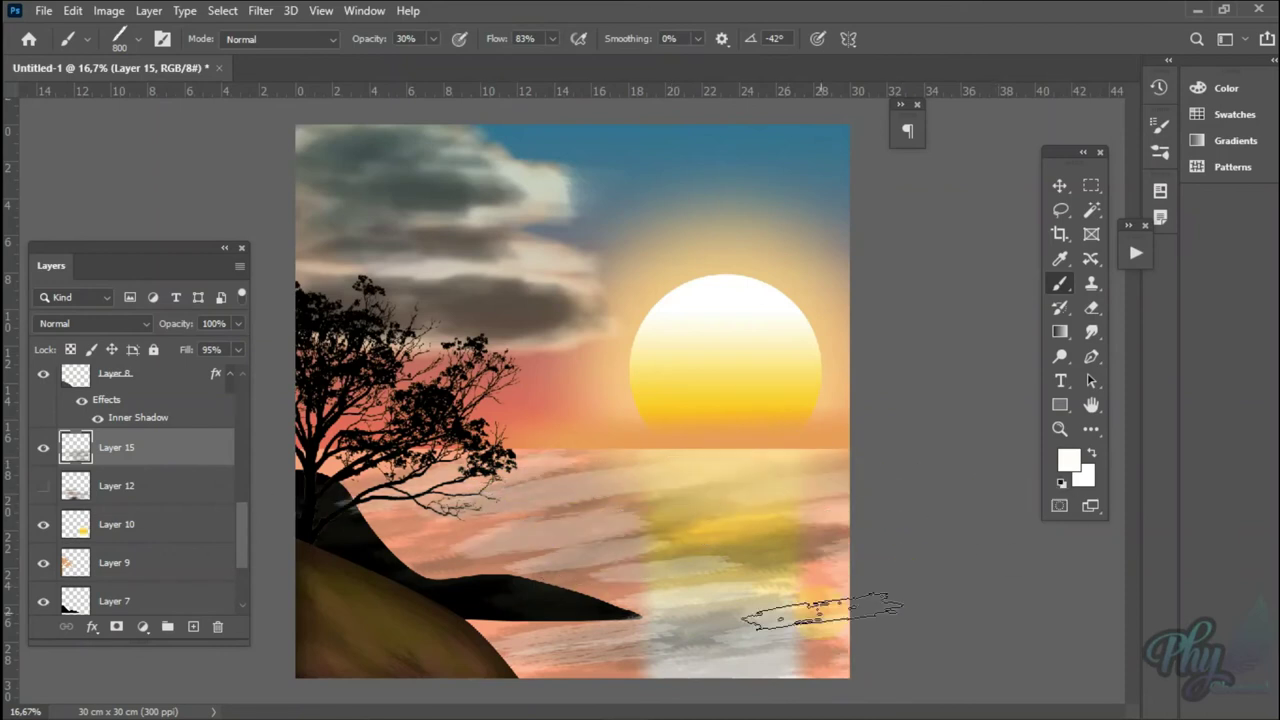
{"action": "key", "text": "v"}
{"action": "right_click", "coordinate": [804, 649]}
{"action": "left_click", "coordinate": [814, 600]}
{"action": "key", "text": "ctrl+j"}
{"action": "left_click_drag", "start_coordinate": [238, 349], "coordinate": [208, 371]}
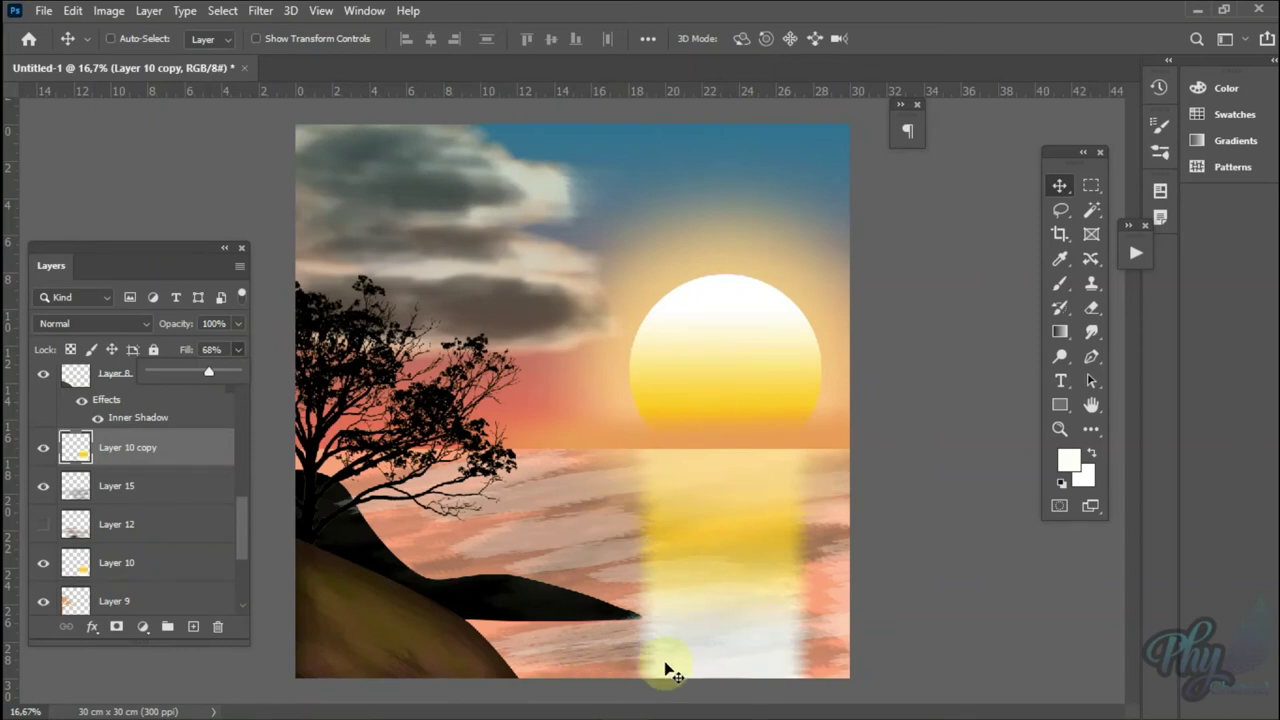
- Add a new layer clipped to the hill and pick dark brown, then light tan paint
{"action": "right_click", "coordinate": [540, 582]}
{"action": "left_click", "coordinate": [551, 609]}
{"action": "right_click", "coordinate": [492, 598]}
{"action": "left_click", "coordinate": [520, 646]}
{"action": "key", "text": "ctrl+shift+alt+n"}
{"action": "key", "text": "b"}
{"action": "left_click", "coordinate": [1068, 459]}
{"action": "left_click", "coordinate": [986, 371]}
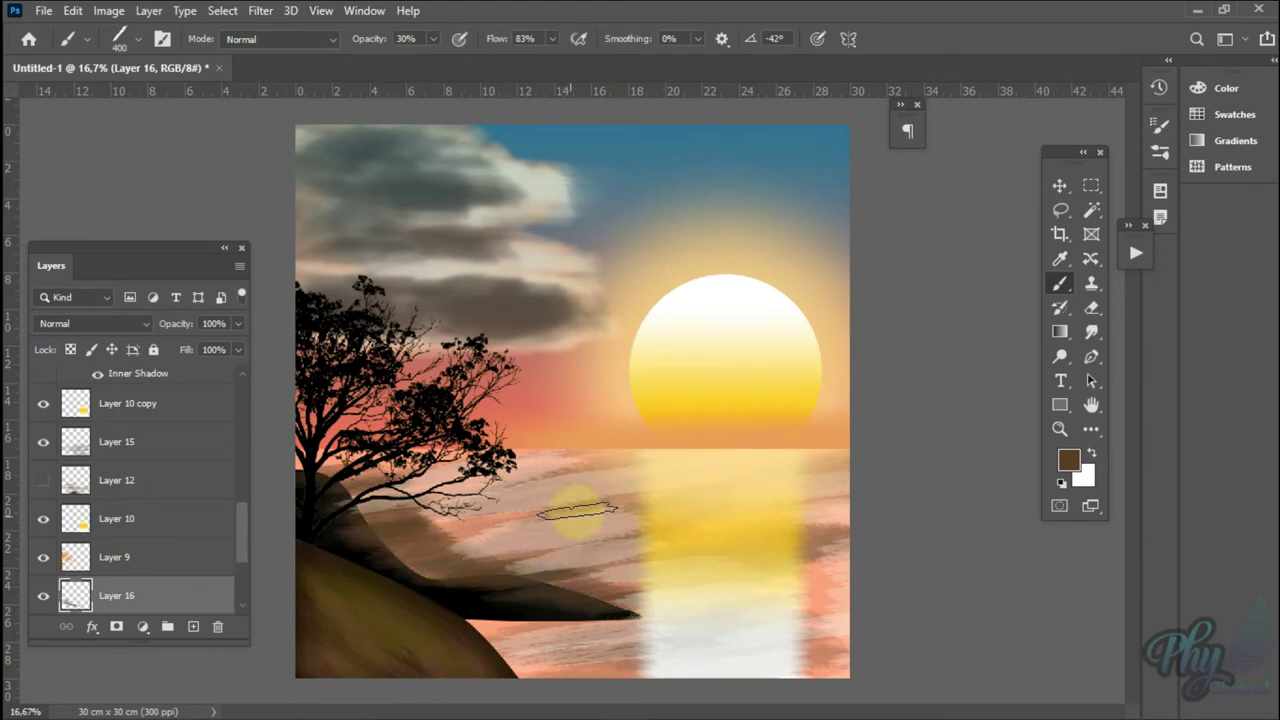
{"action": "key", "text": "ctrl+alt+g"}
{"action": "left_click", "coordinate": [1068, 459]}
{"action": "left_click", "coordinate": [637, 414]}
{"action": "left_click", "coordinate": [989, 371]}
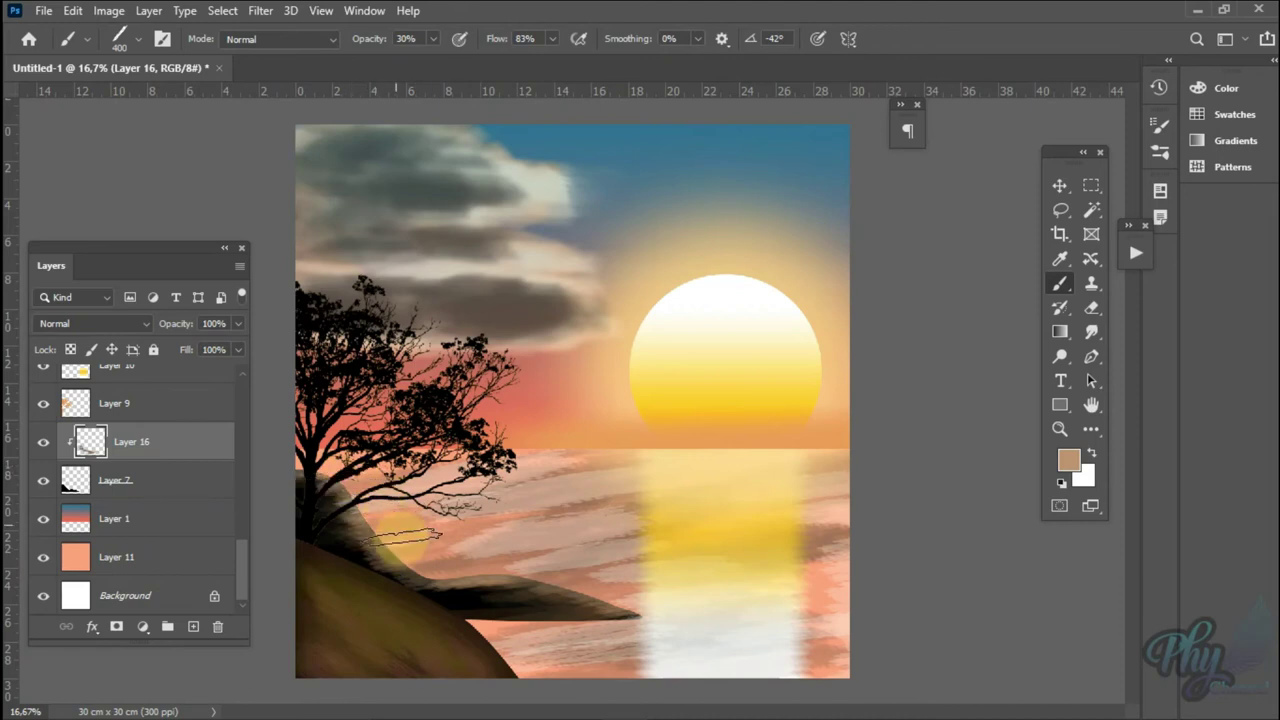
- Motion-blur Layer 15 horizontally (angle 0, distance 31) and duplicate Layer 9 copy
{"action": "left_click", "coordinate": [645, 423], "text": "ctrl"}
{"action": "left_click", "coordinate": [260, 10]}
{"action": "left_click", "coordinate": [520, 348]}
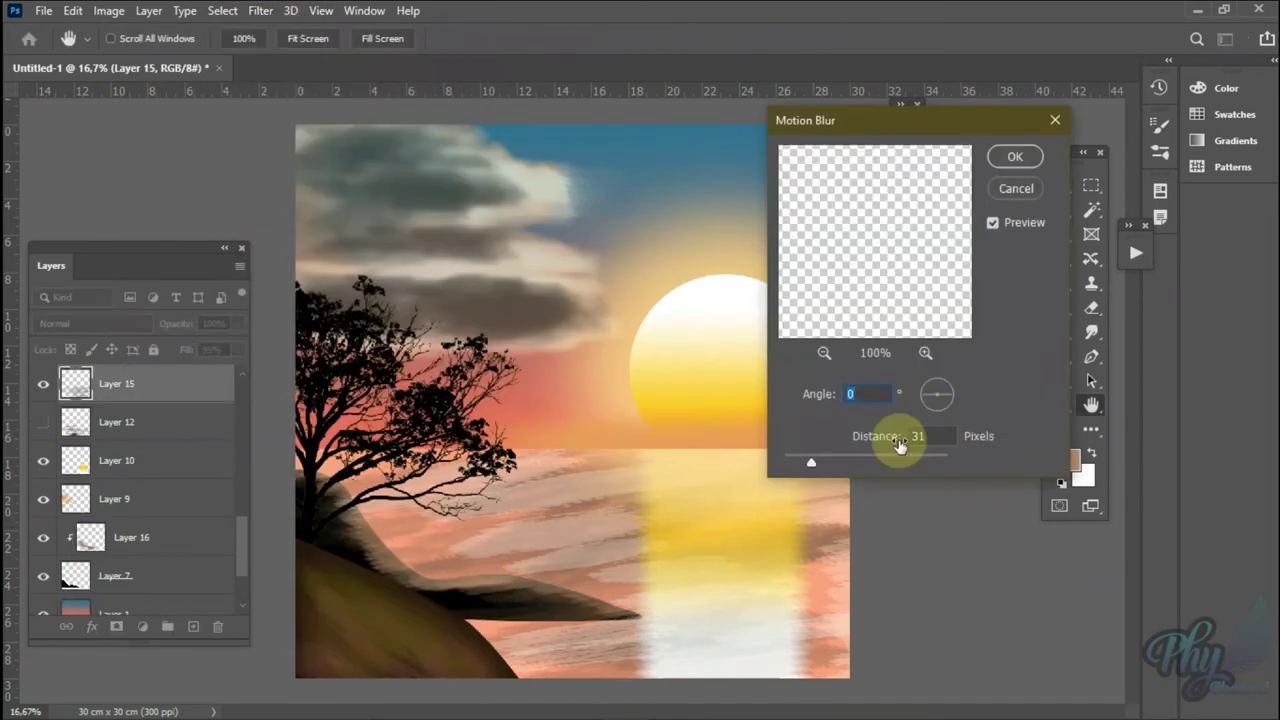
{"action": "key", "text": "Return"}
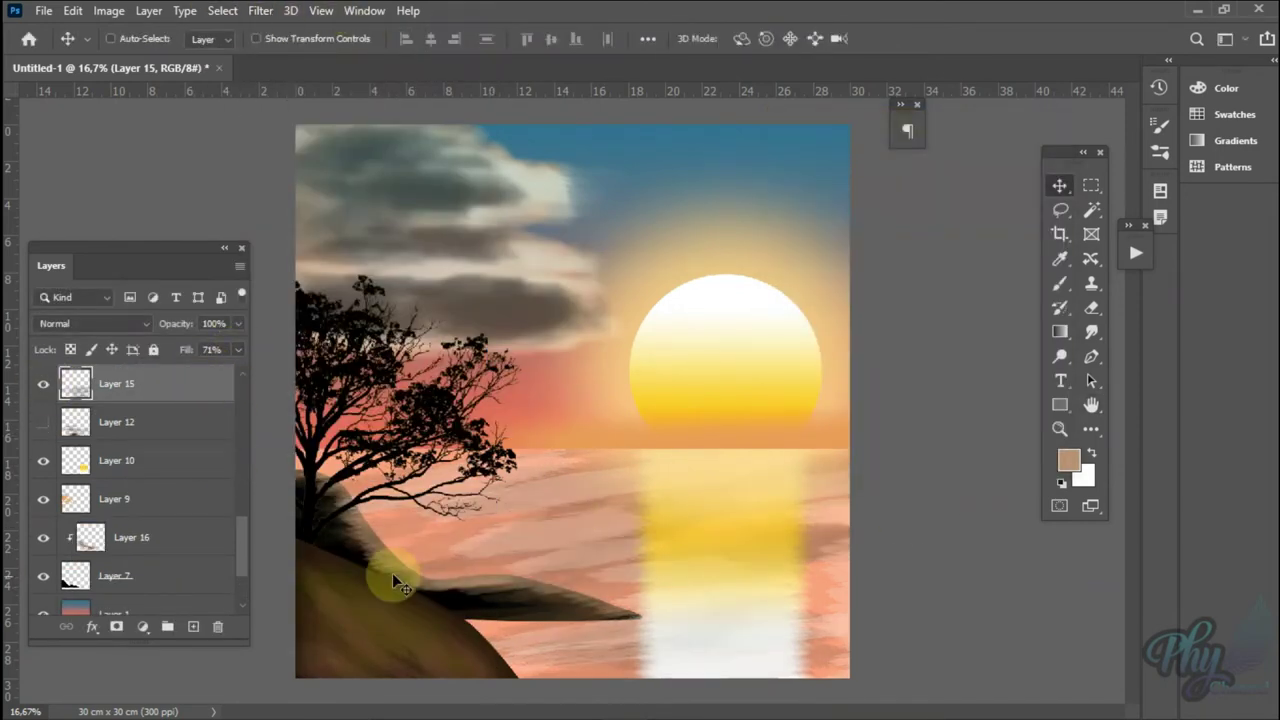
{"action": "left_click", "coordinate": [430, 403], "text": "ctrl"}
{"action": "left_click_drag", "start_coordinate": [125, 383], "coordinate": [193, 626]}
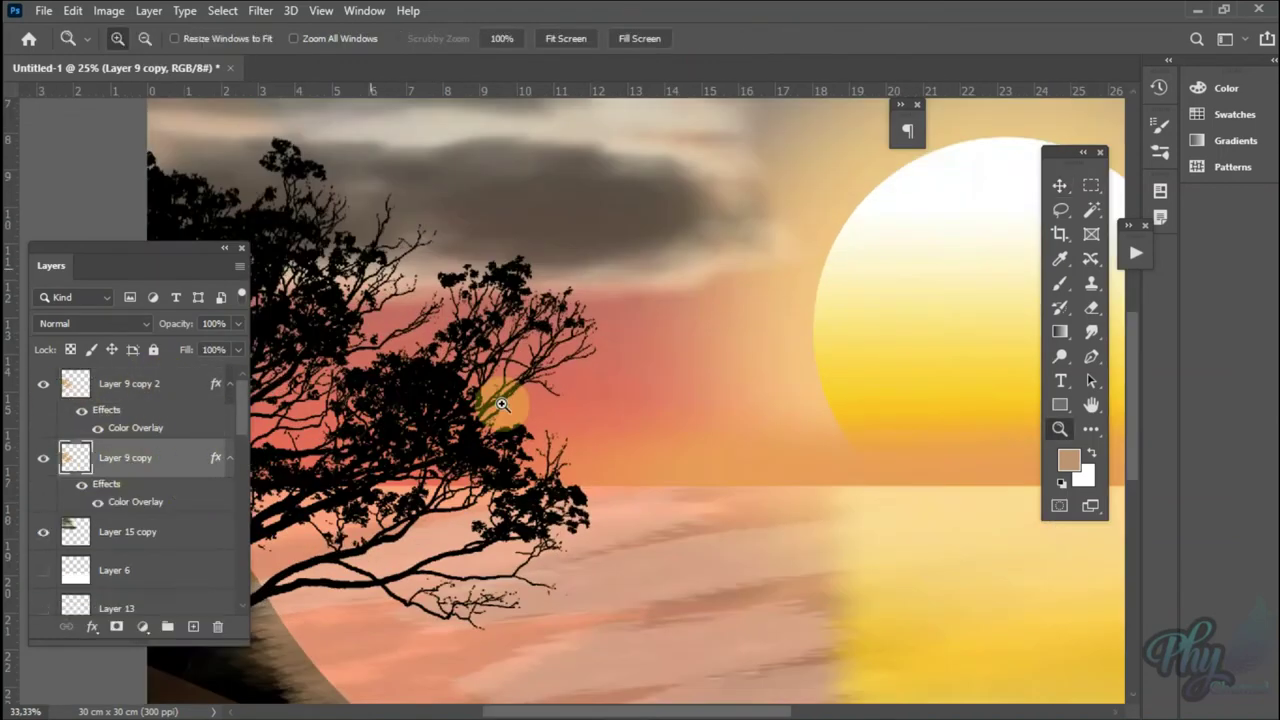
- Remove Layer 9 copy's Color Overlay and try masking the tree's upper branches
{"action": "left_click", "coordinate": [1060, 283]}
{"action": "left_click", "coordinate": [128, 38]}
{"action": "scroll", "coordinate": [63, 257], "scroll_direction": "up", "scroll_amount": 5}
{"action": "left_click", "coordinate": [508, 294]}
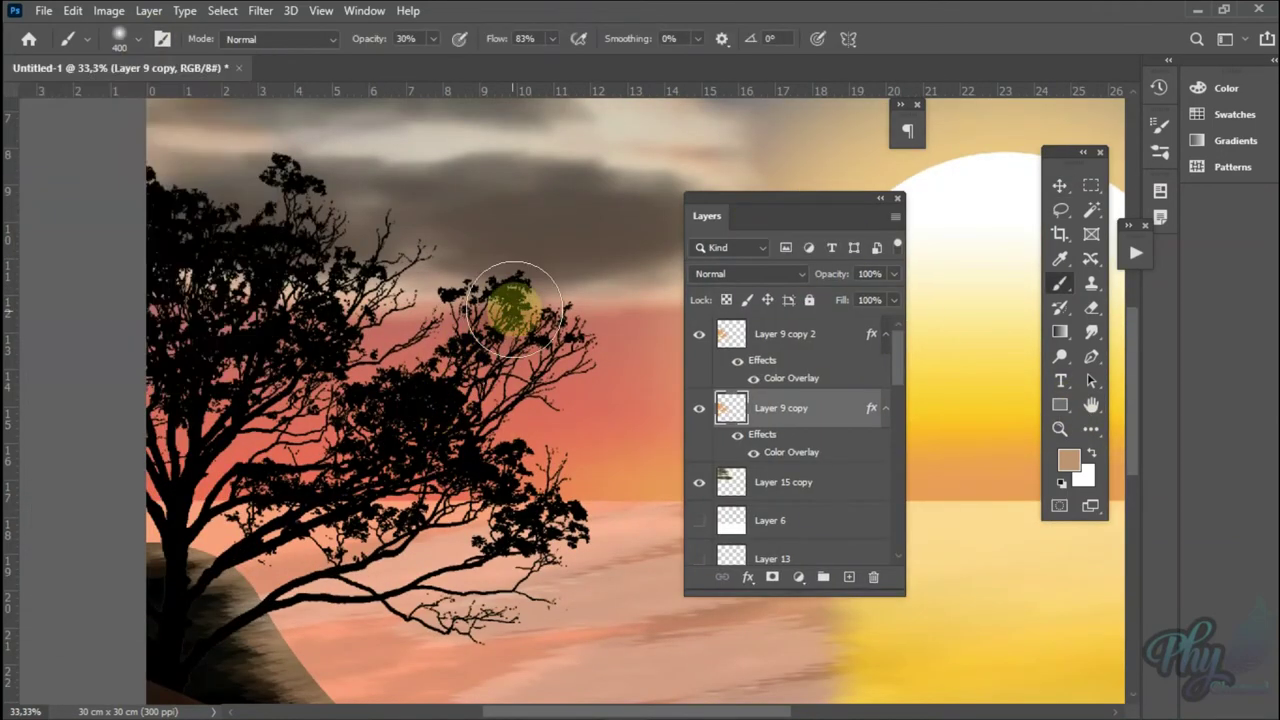
{"action": "mouse_move", "coordinate": [871, 408]}
{"action": "left_mouse_down"}
{"action": "mouse_move", "coordinate": [832, 385]}
{"action": "mouse_move", "coordinate": [873, 577]}
{"action": "left_mouse_up"}
{"action": "left_click", "coordinate": [772, 577]}
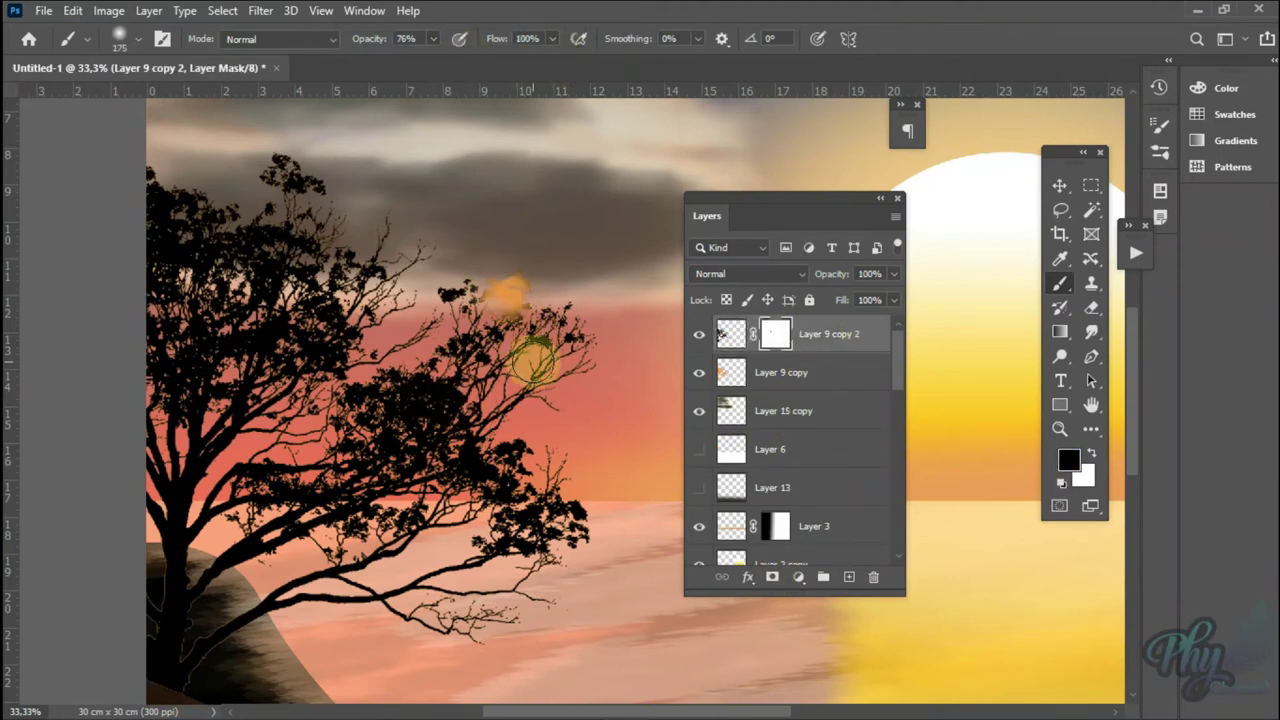
{"action": "mouse_move", "coordinate": [447, 295]}
{"action": "left_mouse_down"}
{"action": "mouse_move", "coordinate": [230, 330]}
{"action": "mouse_move", "coordinate": [170, 230]}
{"action": "mouse_move", "coordinate": [320, 165]}
{"action": "left_mouse_up"}
{"action": "left_click_drag", "start_coordinate": [775, 338], "coordinate": [873, 577]}
- Lasso the tree's upper crown and delete it from the tree layers
{"action": "left_click", "coordinate": [711, 283]}
{"action": "key", "text": "l"}
{"action": "left_click_drag", "start_coordinate": [270, 120], "coordinate": [150, 160]}
{"action": "left_click", "coordinate": [699, 334]}
{"action": "key", "text": "Delete"}
{"action": "key", "text": "v"}
{"action": "left_click", "coordinate": [770, 545]}
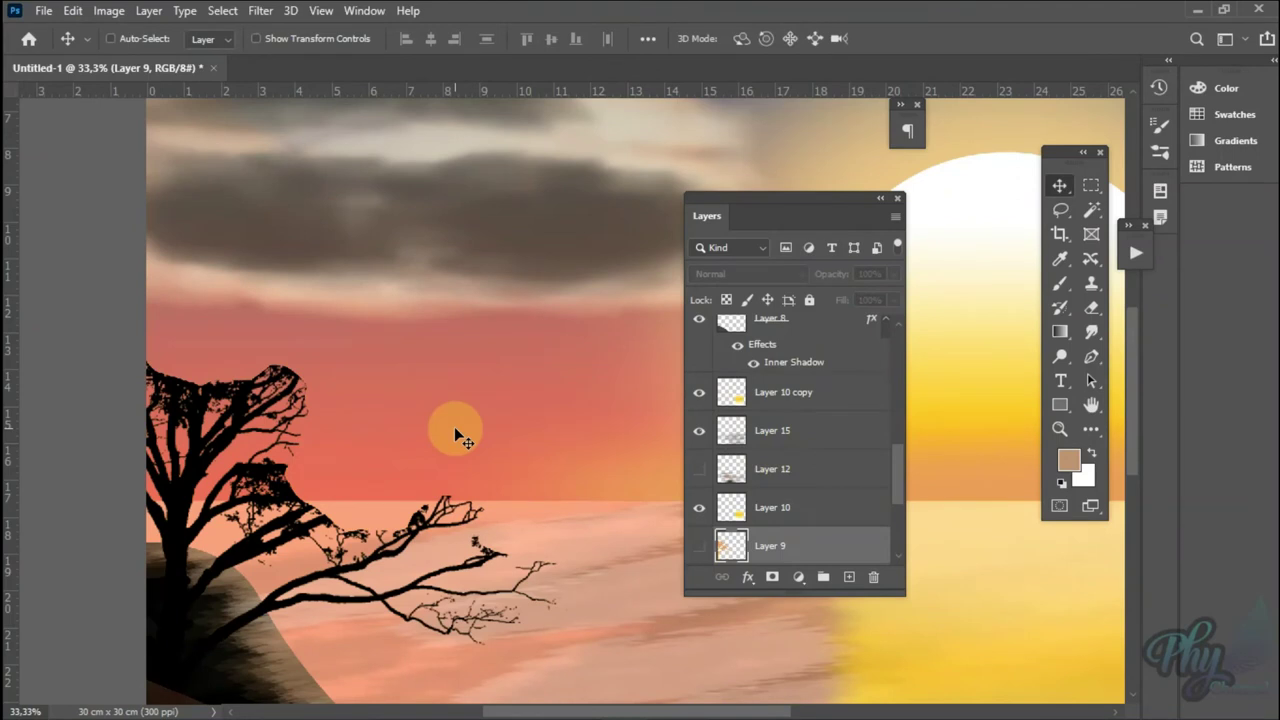
- Add a new empty foliage layer and set the paint colour to orange
{"action": "key", "text": "b"}
{"action": "scroll", "coordinate": [805, 388], "scroll_direction": "up", "scroll_amount": 5}
{"action": "key", "text": "ctrl+shift+alt+n"}
{"action": "left_click", "coordinate": [1068, 459]}
{"action": "left_click", "coordinate": [752, 508]}
{"action": "key", "text": "Return"}
{"action": "right_click", "coordinate": [308, 365]}
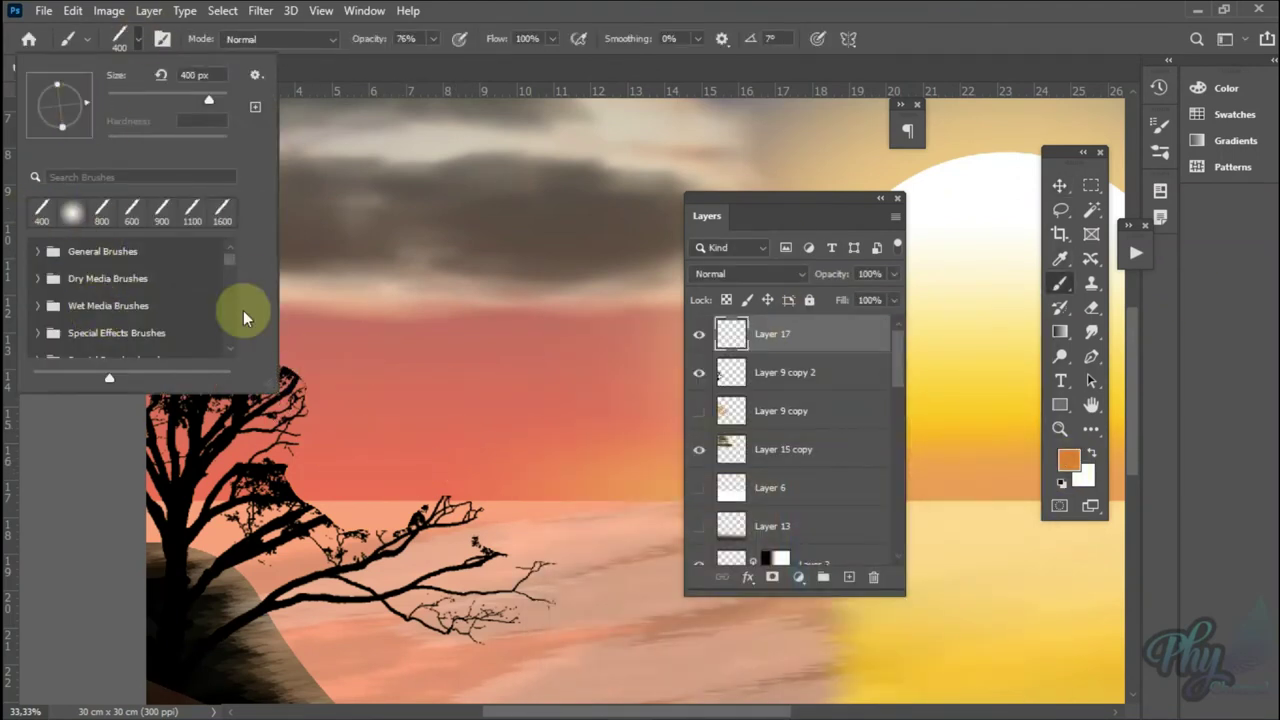
- Paint a large orange crown over the tree top, adding more at size 150
{"action": "left_click", "coordinate": [422, 39]}
{"action": "mouse_move", "coordinate": [172, 340]}
{"action": "left_mouse_down"}
{"action": "mouse_move", "coordinate": [228, 343]}
{"action": "mouse_move", "coordinate": [200, 343]}
{"action": "mouse_move", "coordinate": [285, 314]}
{"action": "mouse_move", "coordinate": [440, 545]}
{"action": "mouse_move", "coordinate": [532, 488]}
{"action": "left_mouse_up"}
{"action": "key", "text": "bracketleft"}
{"action": "key", "text": "bracketleft"}
{"action": "key", "text": "bracketleft"}
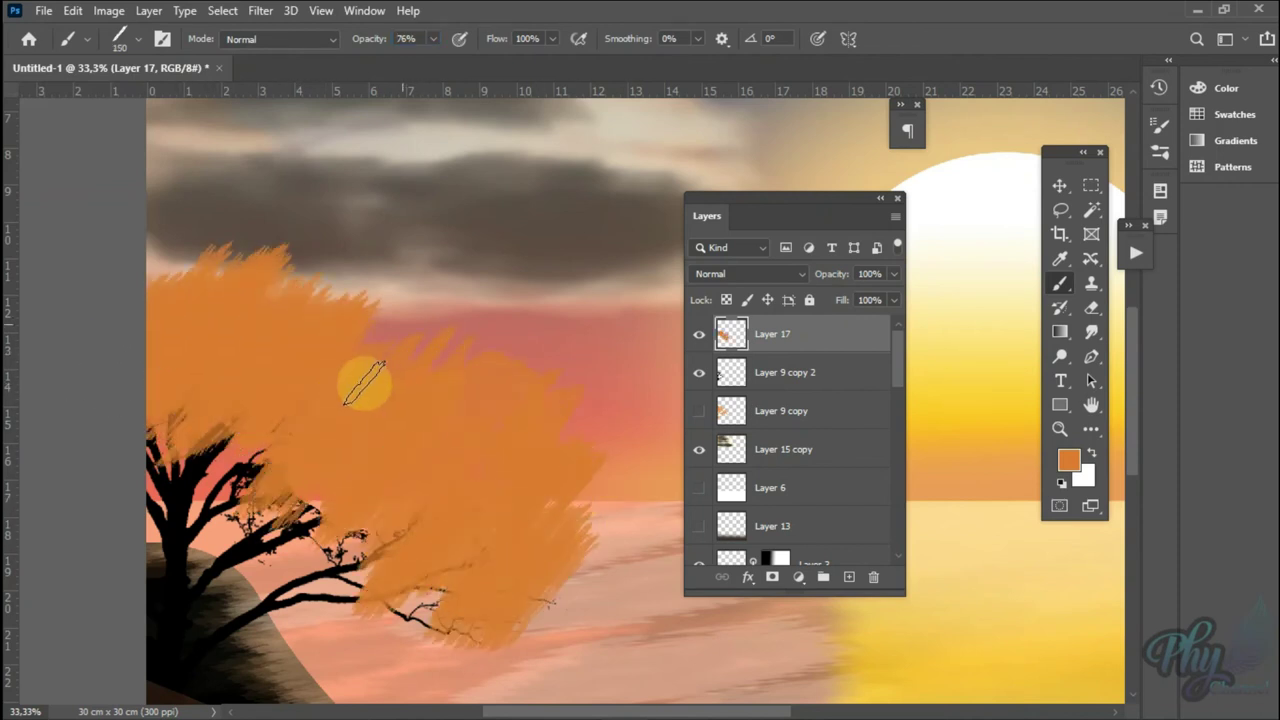
{"action": "left_click_drag", "start_coordinate": [300, 240], "coordinate": [190, 215]}
- Paint yellow foliage strokes, then pale yellow highlights on new Layer 18
{"action": "left_click", "coordinate": [1068, 459]}
{"action": "left_click", "coordinate": [1094, 657]}
{"action": "left_click", "coordinate": [977, 383]}
{"action": "mouse_move", "coordinate": [580, 560]}
{"action": "left_mouse_down"}
{"action": "mouse_move", "coordinate": [430, 630]}
{"action": "mouse_move", "coordinate": [541, 422]}
{"action": "mouse_move", "coordinate": [400, 300]}
{"action": "mouse_move", "coordinate": [240, 195]}
{"action": "mouse_move", "coordinate": [160, 205]}
{"action": "left_mouse_up"}
{"action": "left_click_drag", "start_coordinate": [200, 400], "coordinate": [310, 510]}
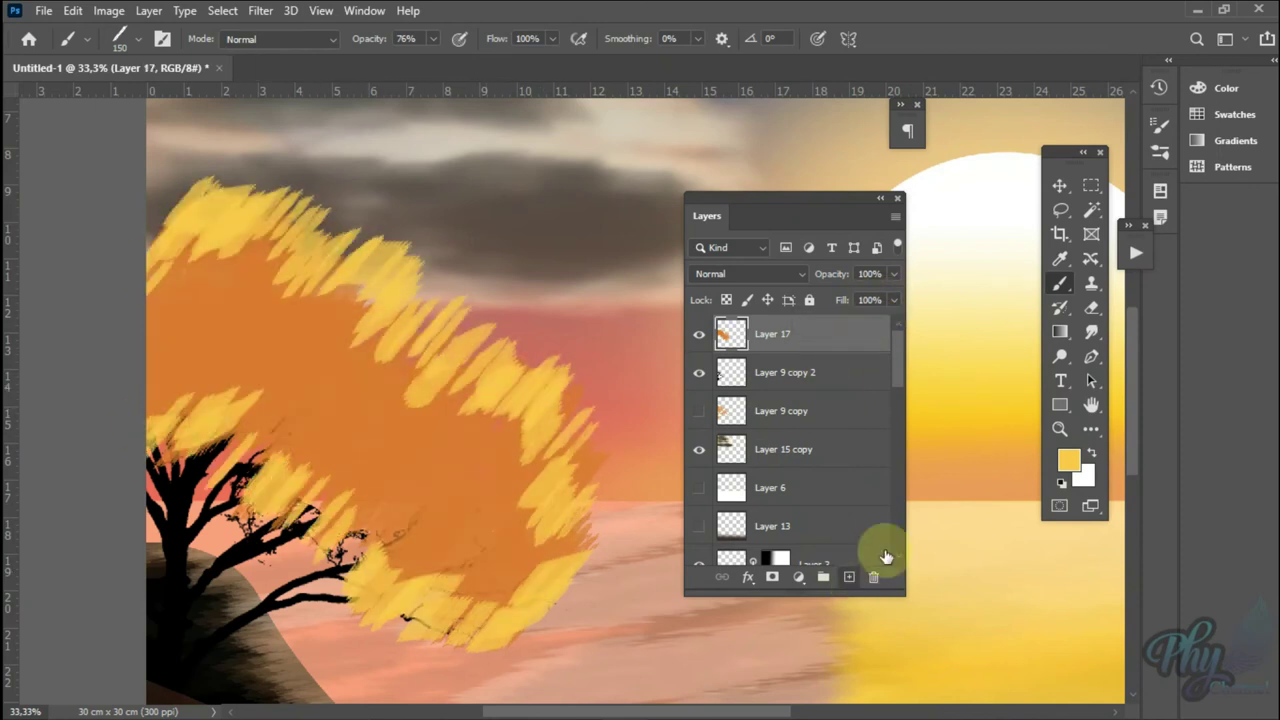
{"action": "left_click", "coordinate": [849, 577]}
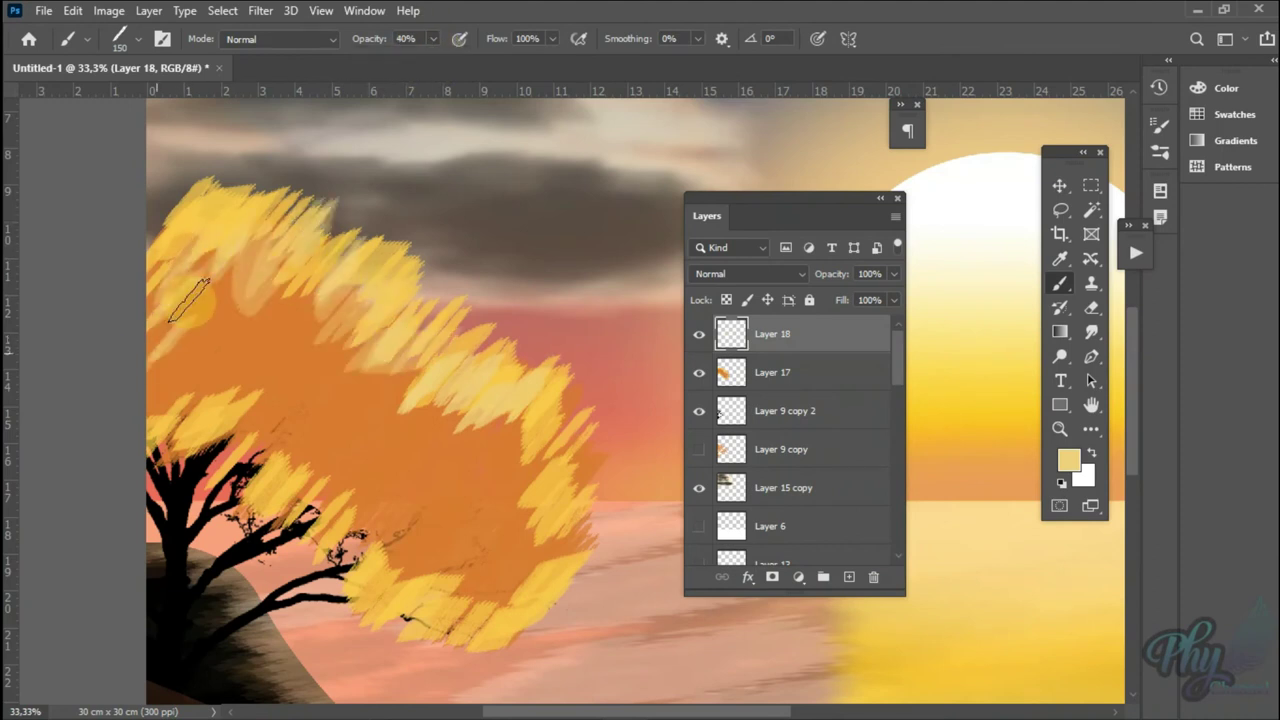
{"action": "left_click_drag", "start_coordinate": [287, 393], "coordinate": [522, 541]}
- Apply a Ripple distortion to the foliage and select Layers 17 and 18 together
{"action": "left_click", "coordinate": [260, 10]}
{"action": "left_click", "coordinate": [563, 323]}
{"action": "left_click", "coordinate": [860, 171]}
{"action": "left_click", "coordinate": [1062, 185]}
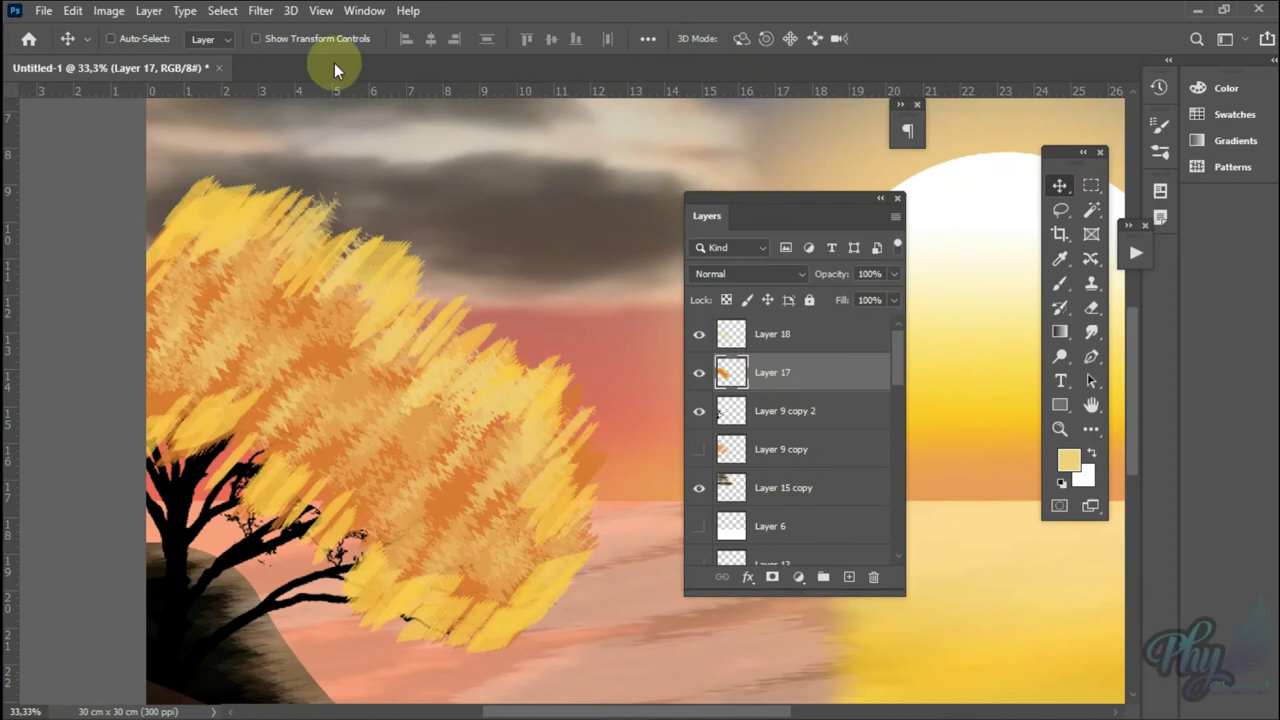
{"action": "key", "text": "ctrl+minus"}
{"action": "left_click", "coordinate": [772, 334], "text": "shift"}
{"action": "left_click", "coordinate": [278, 278]}
- Enlarge and slightly rotate the foliage crown
{"action": "left_click_drag", "start_coordinate": [278, 278], "coordinate": [234, 237]}
{"action": "mouse_move", "coordinate": [600, 514]}
{"action": "left_mouse_down"}
{"action": "mouse_move", "coordinate": [463, 280]}
{"action": "mouse_move", "coordinate": [229, 206]}
{"action": "left_mouse_up"}
{"action": "key", "text": "Return"}
{"action": "key", "text": "z"}
{"action": "key", "text": "v"}
- Check Layers 15 and 7, then set Layer 2 copy 2 to Lighten blend mode
{"action": "right_click", "coordinate": [594, 522]}
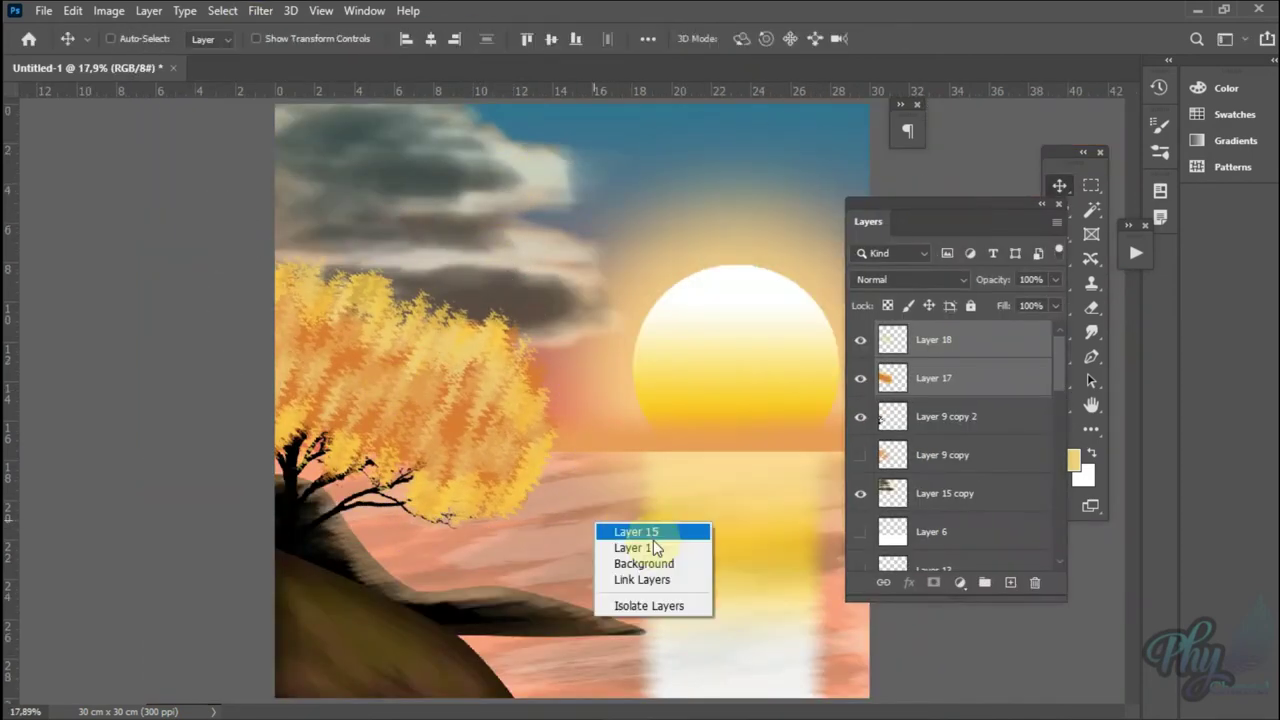
{"action": "left_click", "coordinate": [640, 535]}
{"action": "left_click", "coordinate": [260, 10]}
{"action": "right_click", "coordinate": [514, 622]}
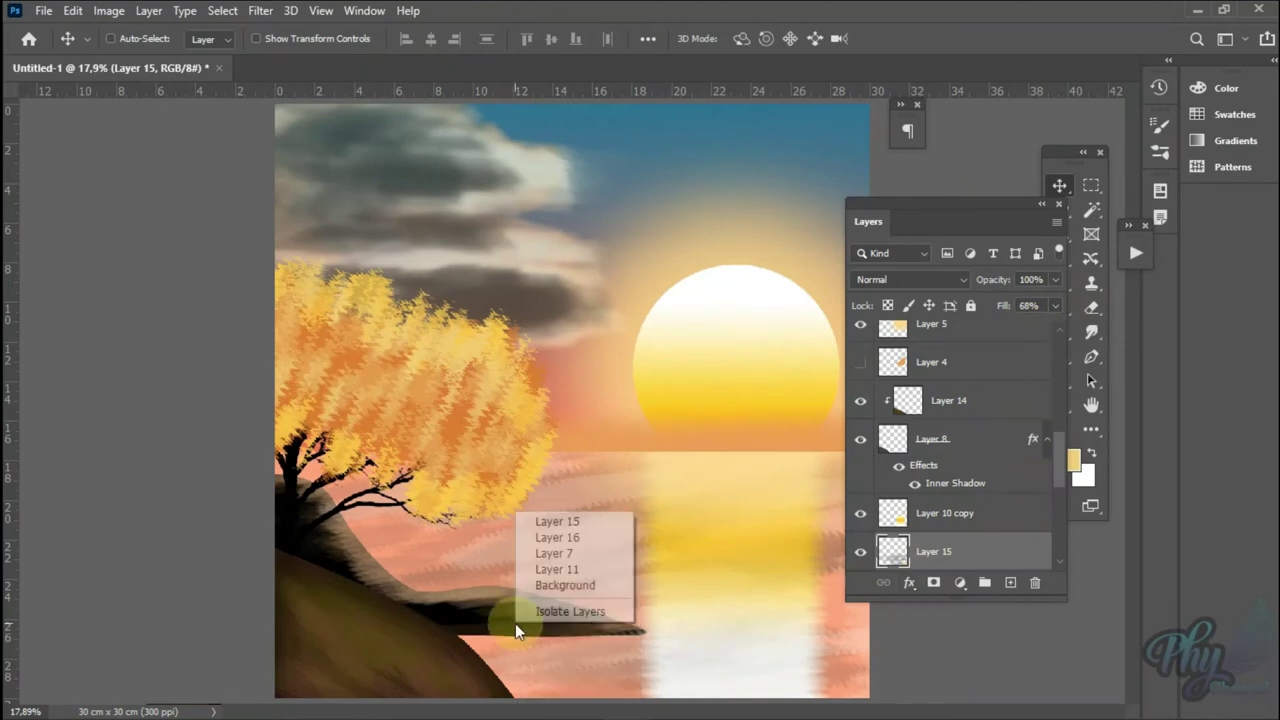
{"action": "left_click", "coordinate": [560, 556]}
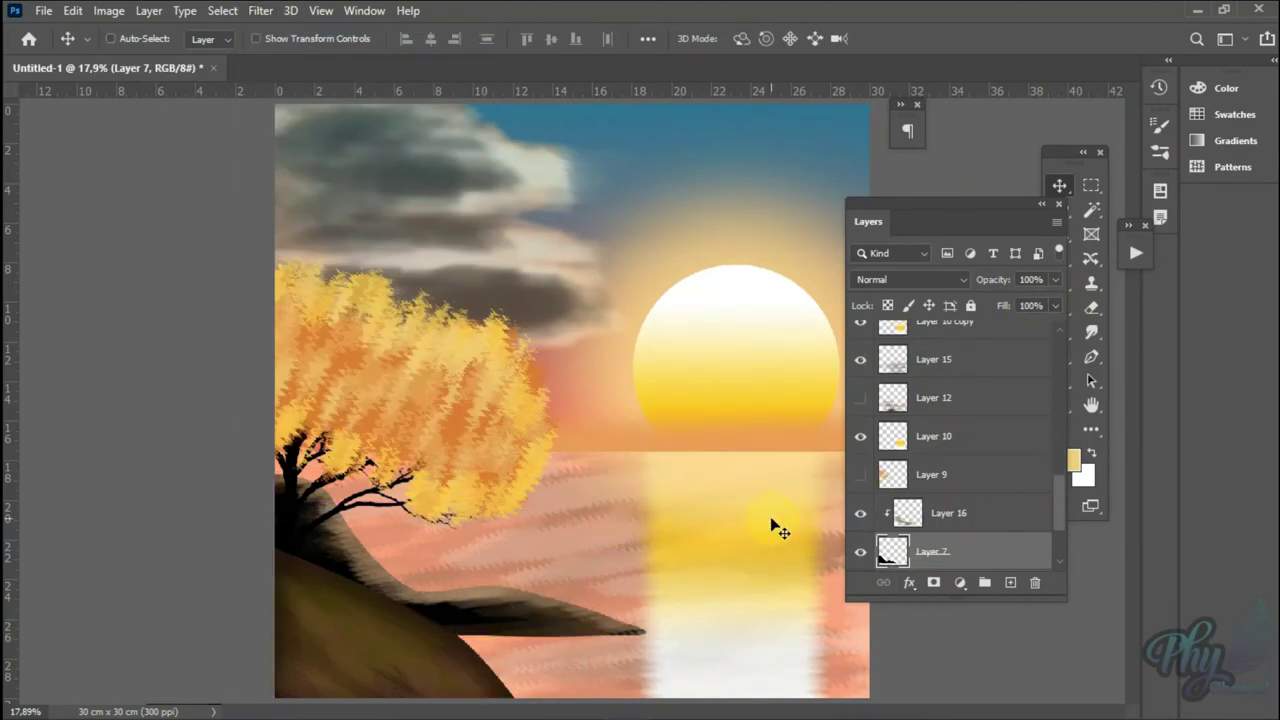
{"action": "scroll", "coordinate": [955, 430], "scroll_direction": "up", "scroll_amount": 5}
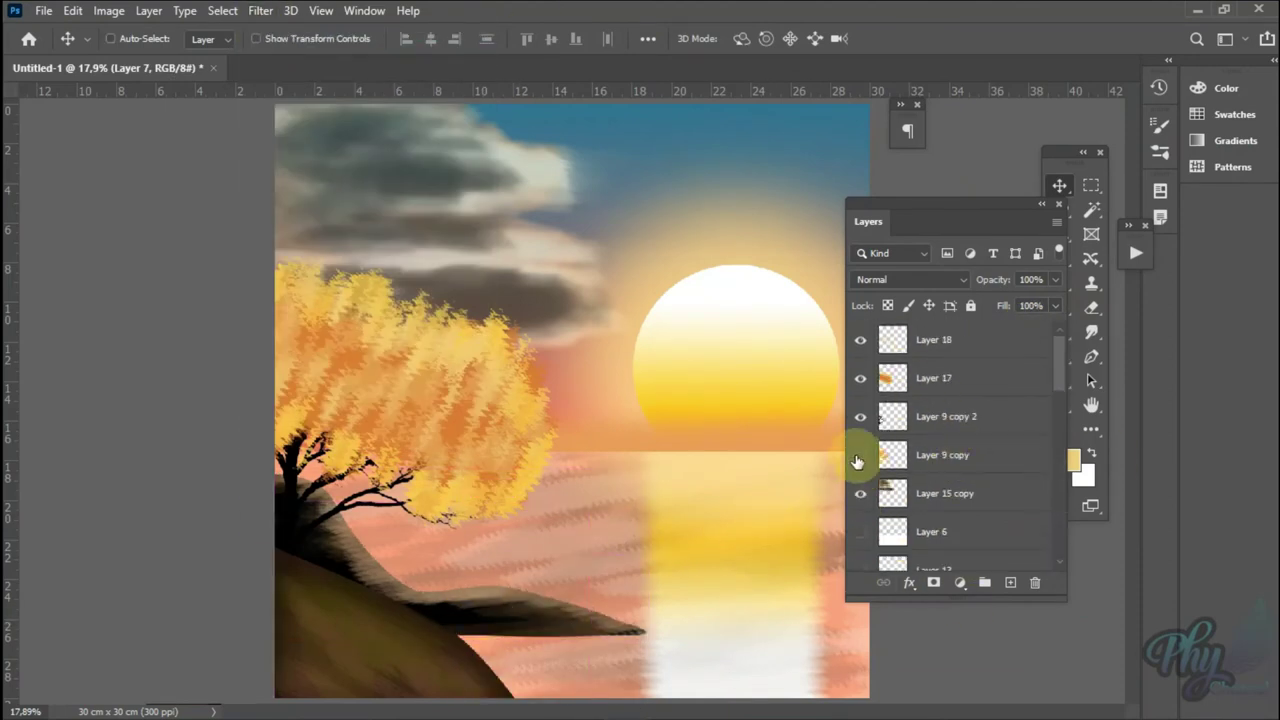
{"action": "left_click", "coordinate": [912, 279]}
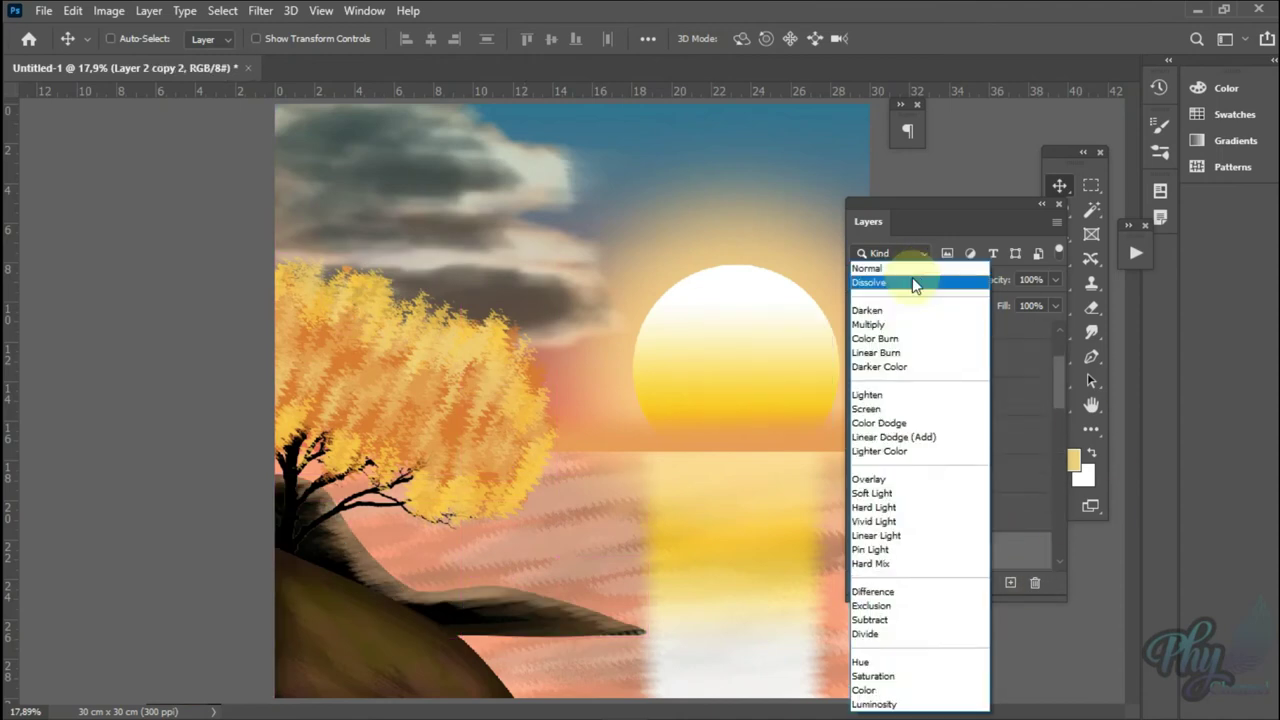
{"action": "key", "text": "Down"}
{"action": "key", "text": "Down"}
{"action": "key", "text": "Down"}
{"action": "key", "text": "Down"}
{"action": "key", "text": "Down"}
{"action": "key", "text": "Escape"}
- Select the sun reflection layers: Layer 5 copy, Layer 5, Layer 2 copy 2 and Layer 2 copy
{"action": "right_click", "coordinate": [815, 272]}
{"action": "left_click", "coordinate": [835, 278]}
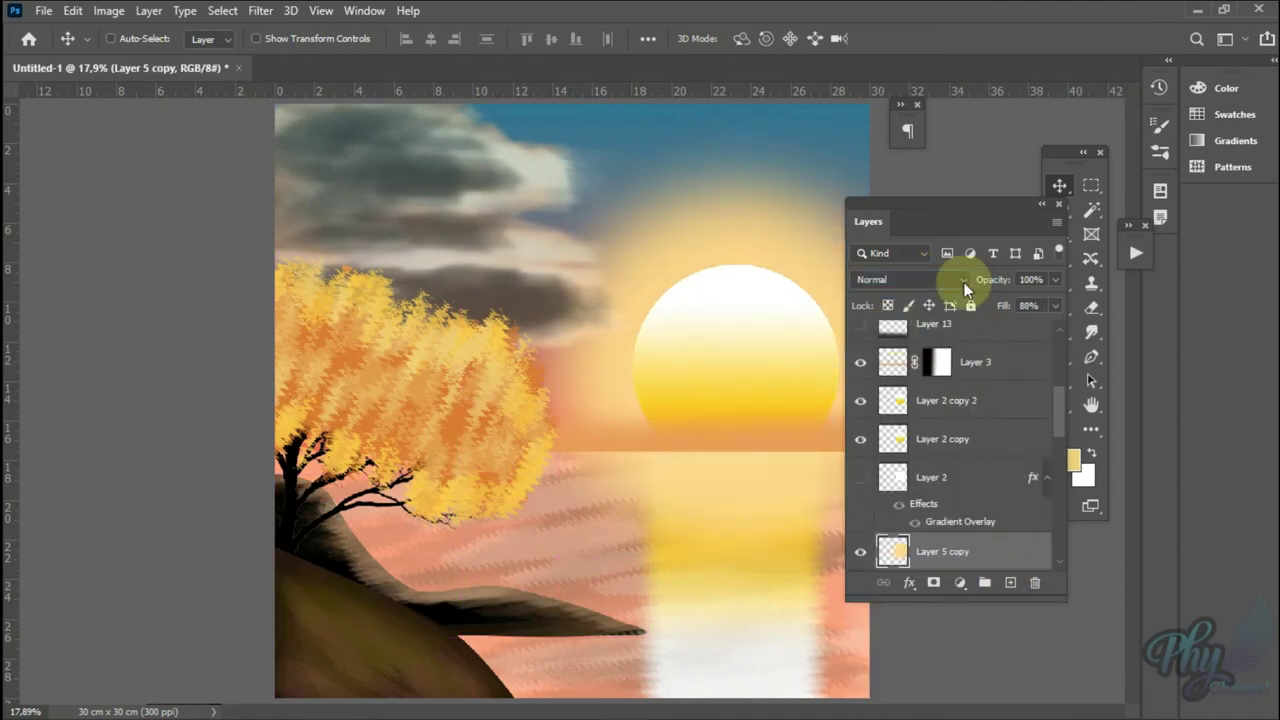
{"action": "scroll", "coordinate": [946, 279], "scroll_direction": "down", "scroll_amount": 8}
{"action": "left_click_drag", "start_coordinate": [1056, 305], "coordinate": [1021, 328]}
{"action": "scroll", "coordinate": [983, 532], "scroll_direction": "down", "scroll_amount": 2}
{"action": "left_click", "coordinate": [983, 532], "text": "shift"}
{"action": "scroll", "coordinate": [983, 532], "scroll_direction": "up", "scroll_amount": 3}
{"action": "left_click", "coordinate": [957, 455]}
{"action": "left_click", "coordinate": [979, 494], "text": "shift"}
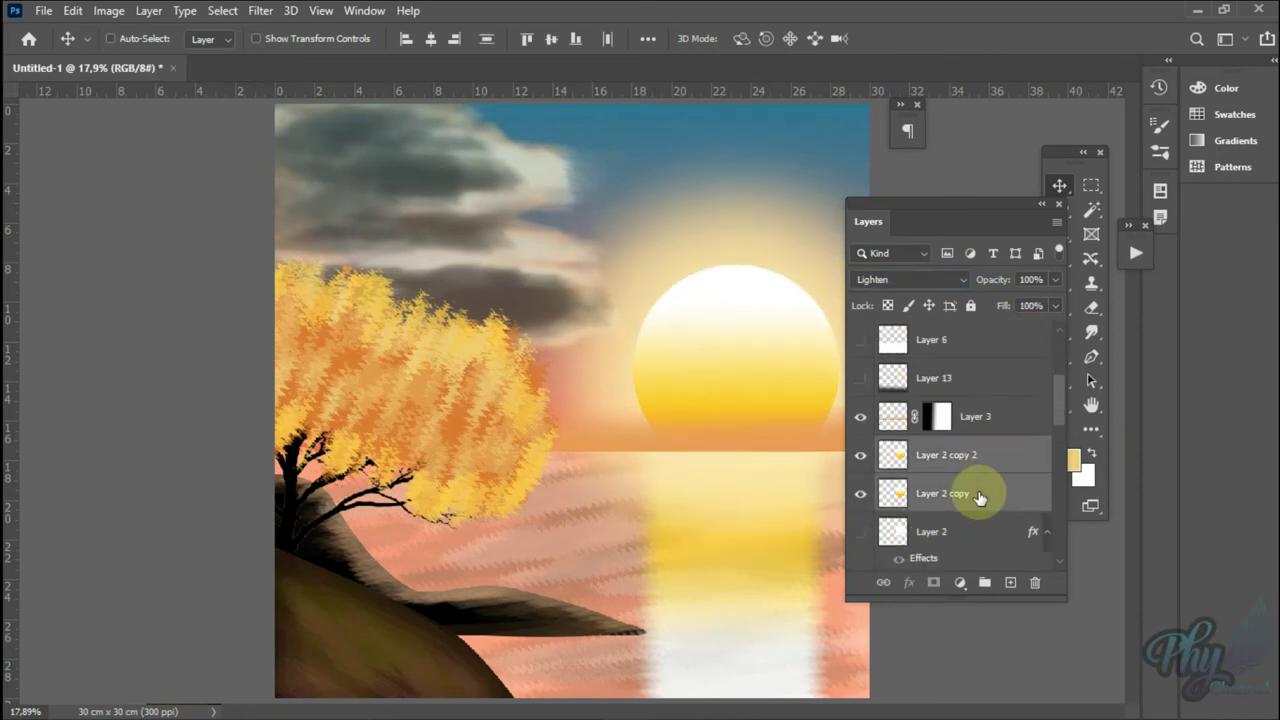
- Set Layer 10 copy's blend mode to Screen
{"action": "right_click", "coordinate": [777, 651]}
{"action": "left_click", "coordinate": [800, 640]}
{"action": "left_click", "coordinate": [905, 273]}
{"action": "key", "text": "Down"}
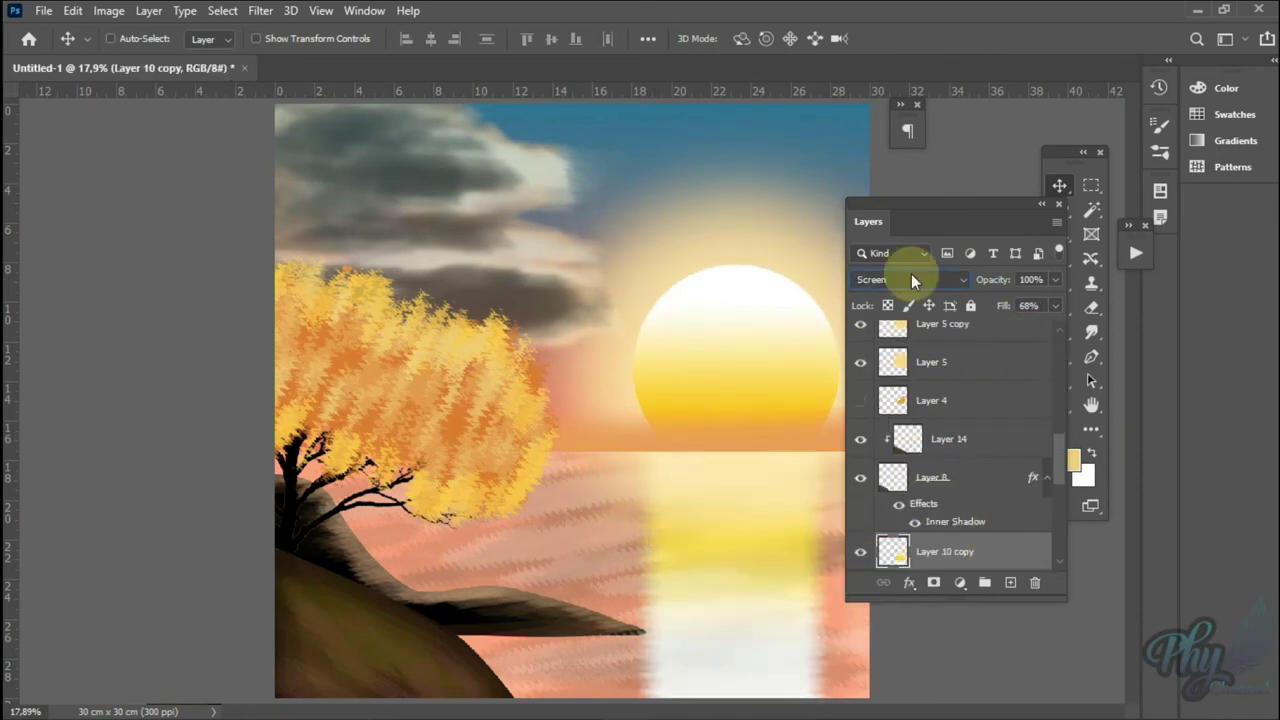
- Apply a horizontal Motion Blur to the water reflection
{"action": "left_click", "coordinate": [260, 10]}
{"action": "left_click", "coordinate": [514, 354]}
{"action": "key", "text": "Return"}
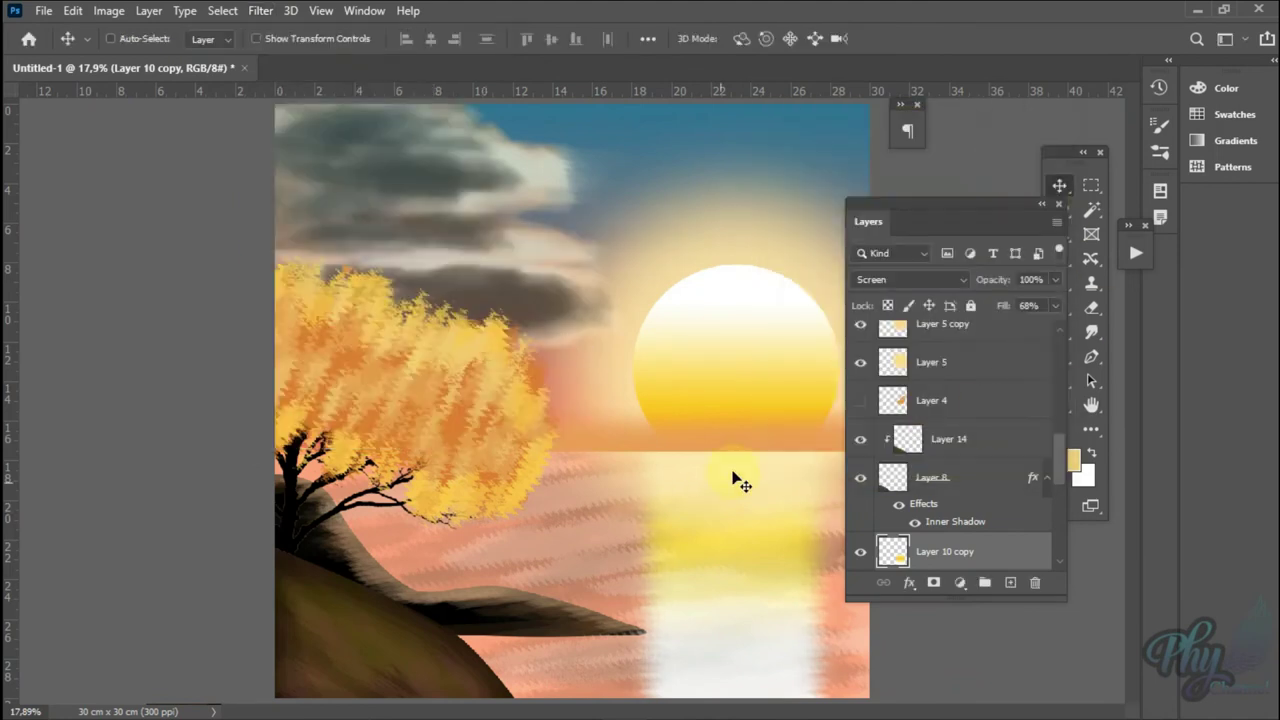
{"action": "right_click", "coordinate": [666, 462]}
{"action": "key", "text": "m"}
{"action": "scroll", "coordinate": [986, 443], "scroll_direction": "up", "scroll_amount": 3}
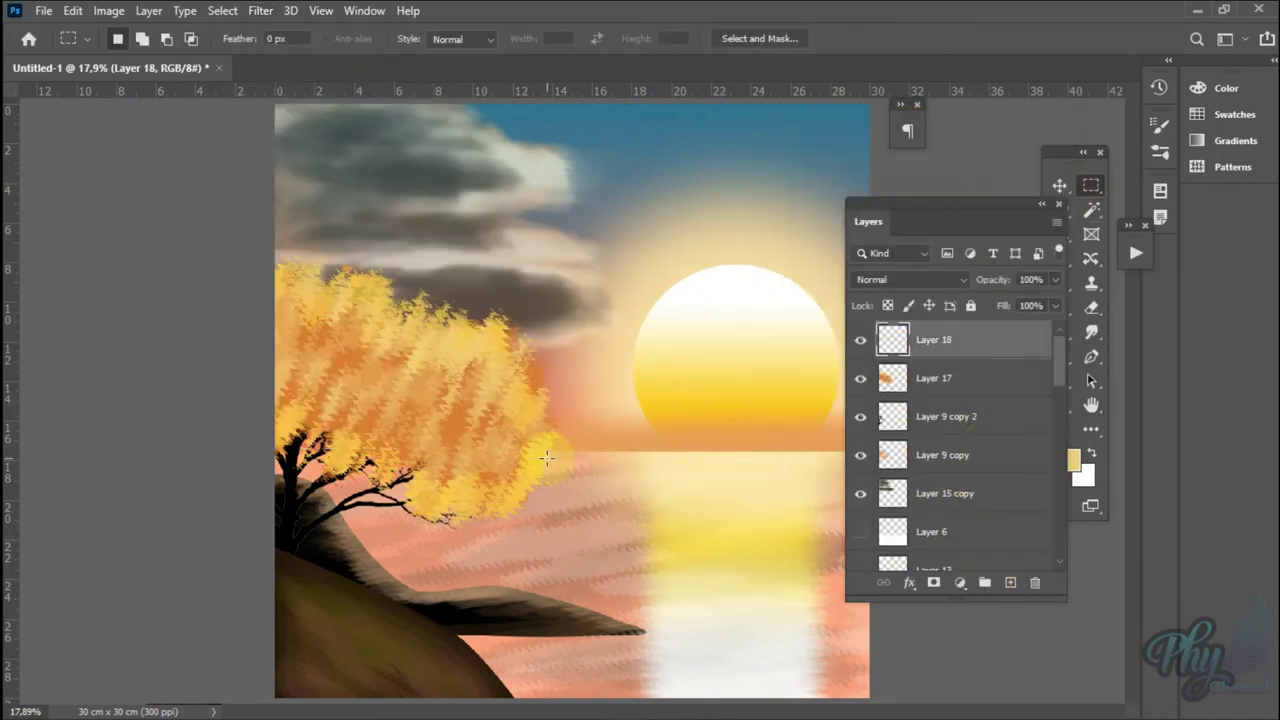
- Fill the water below the horizon with an orange gradient sampled from the painting
{"action": "left_click", "coordinate": [288, 445]}
{"action": "left_click", "coordinate": [1071, 461]}
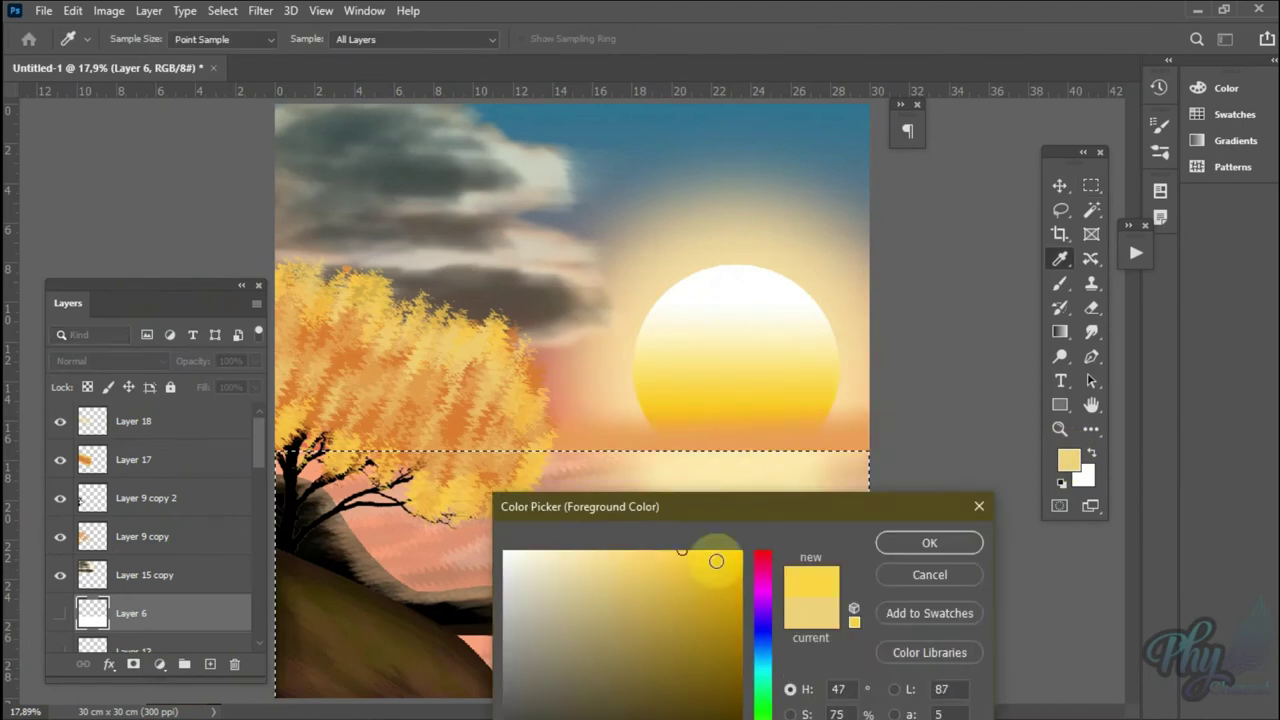
{"action": "left_click_drag", "start_coordinate": [893, 603], "coordinate": [893, 576]}
{"action": "key", "text": "Return"}
{"action": "left_click_drag", "start_coordinate": [655, 450], "coordinate": [655, 538]}
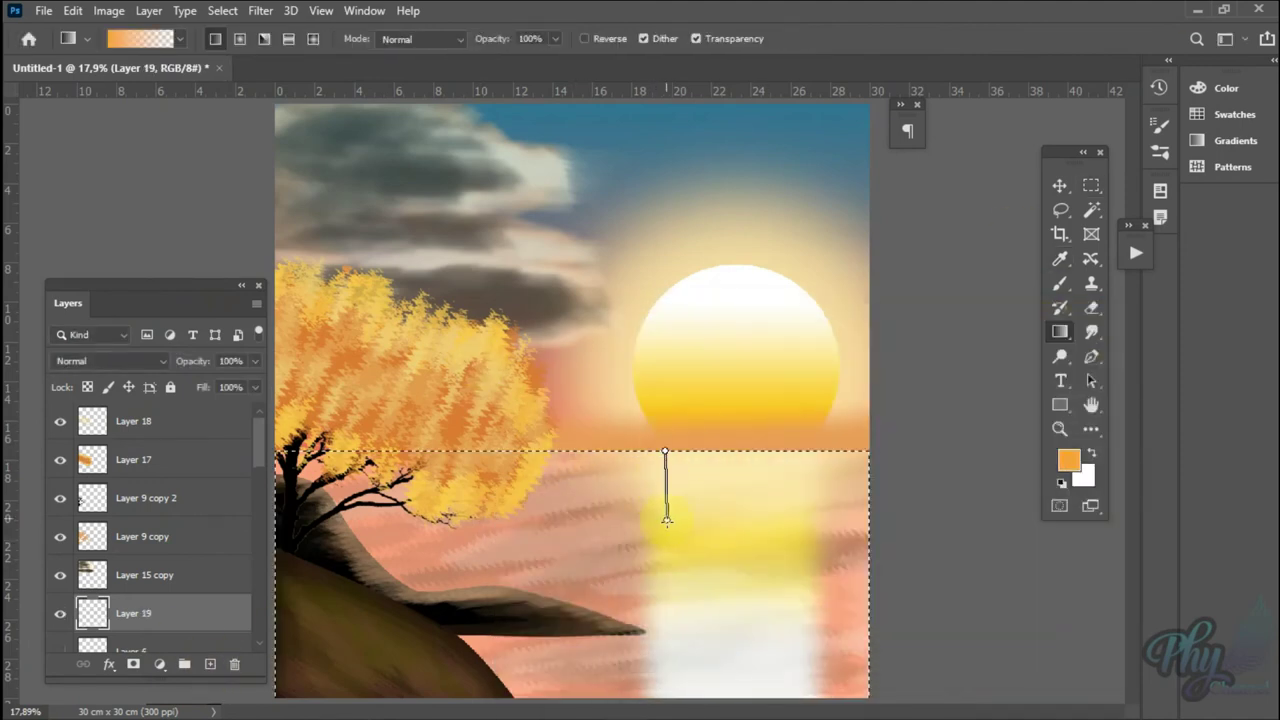
{"action": "left_click_drag", "start_coordinate": [662, 450], "coordinate": [662, 522]}
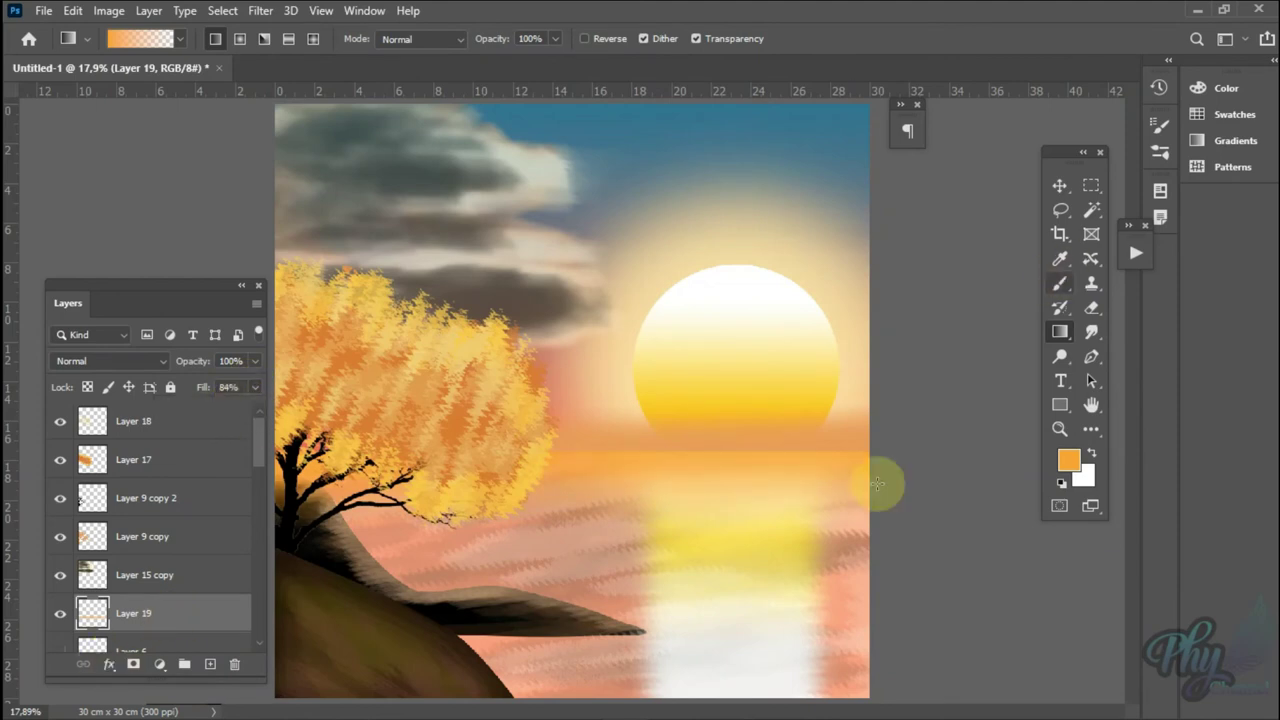
- Add a Gradient Overlay effect to Layer 18
{"action": "left_click", "coordinate": [230, 421]}
{"action": "left_click", "coordinate": [1091, 185]}
{"action": "left_click", "coordinate": [109, 664]}
{"action": "left_click", "coordinate": [160, 597]}
- Shade the bottom of the painting with a dark brown gradient
{"action": "left_click", "coordinate": [1068, 459]}
{"action": "left_click", "coordinate": [951, 514]}
{"action": "left_click", "coordinate": [943, 654]}
{"action": "key", "text": "g"}
{"action": "left_click_drag", "start_coordinate": [571, 703], "coordinate": [572, 619]}
{"action": "left_click_drag", "start_coordinate": [563, 671], "coordinate": [563, 606]}
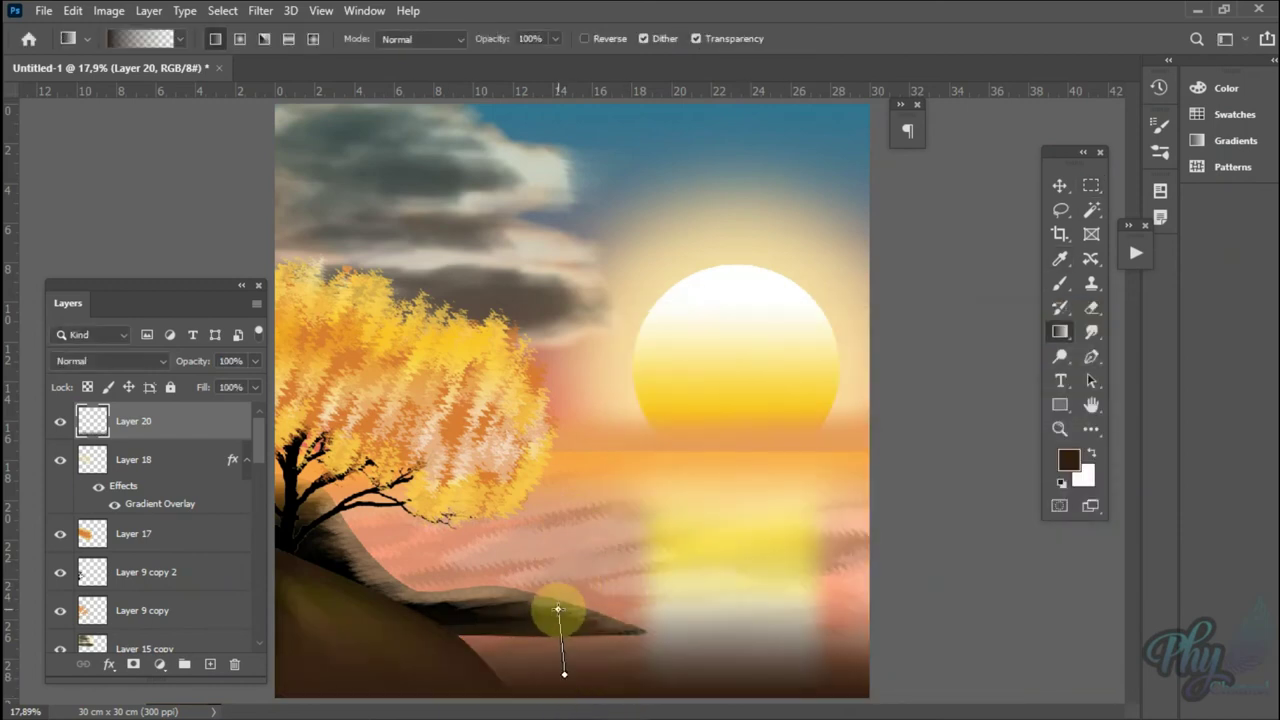
- Lower the fill of clouds Layer 15 copy and duplicate it
{"action": "key", "text": "v"}
{"action": "left_click", "coordinate": [500, 286], "text": "ctrl"}
{"action": "left_click_drag", "start_coordinate": [256, 387], "coordinate": [205, 404]}
{"action": "key", "text": "ctrl+j"}
{"action": "scroll", "coordinate": [129, 361], "scroll_direction": "down", "scroll_amount": 6}
{"action": "scroll", "coordinate": [129, 361], "scroll_direction": "down", "scroll_amount": 5}
{"action": "scroll", "coordinate": [129, 361], "scroll_direction": "down", "scroll_amount": 5}
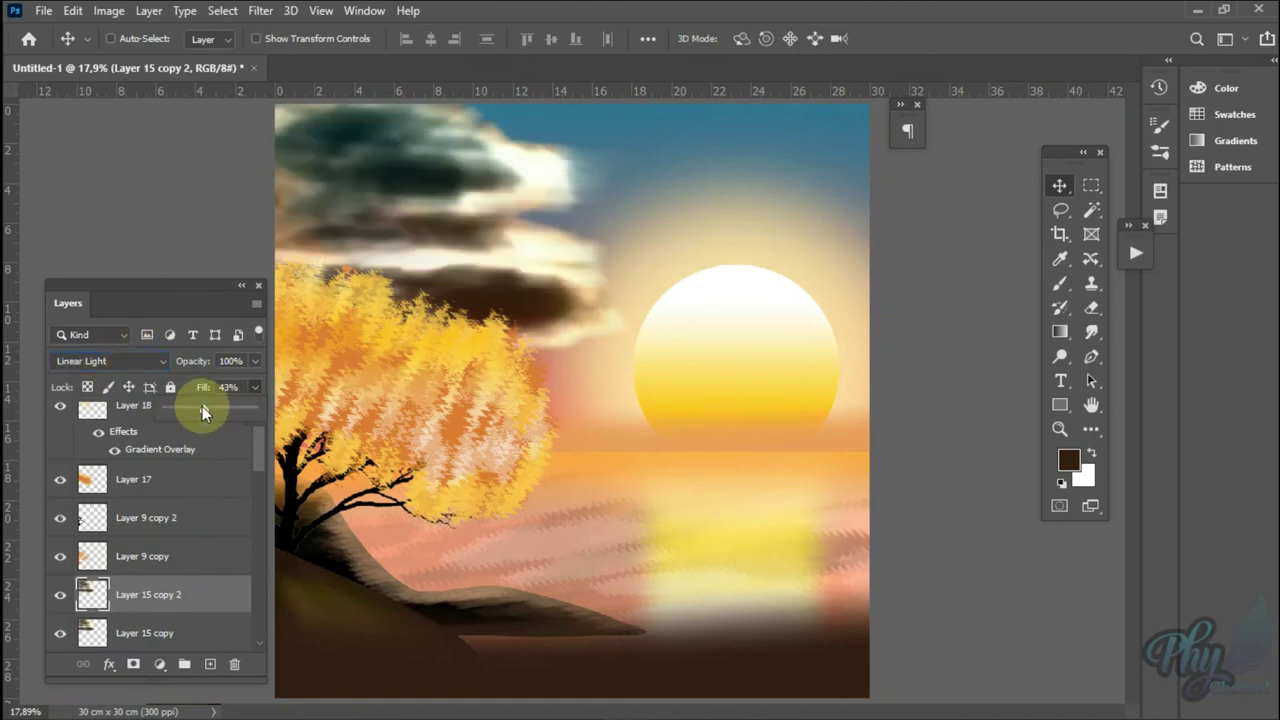
- Change Layer 3's Color Overlay to a beige sampled from the painting
{"action": "left_click", "coordinate": [630, 470], "text": "ctrl"}
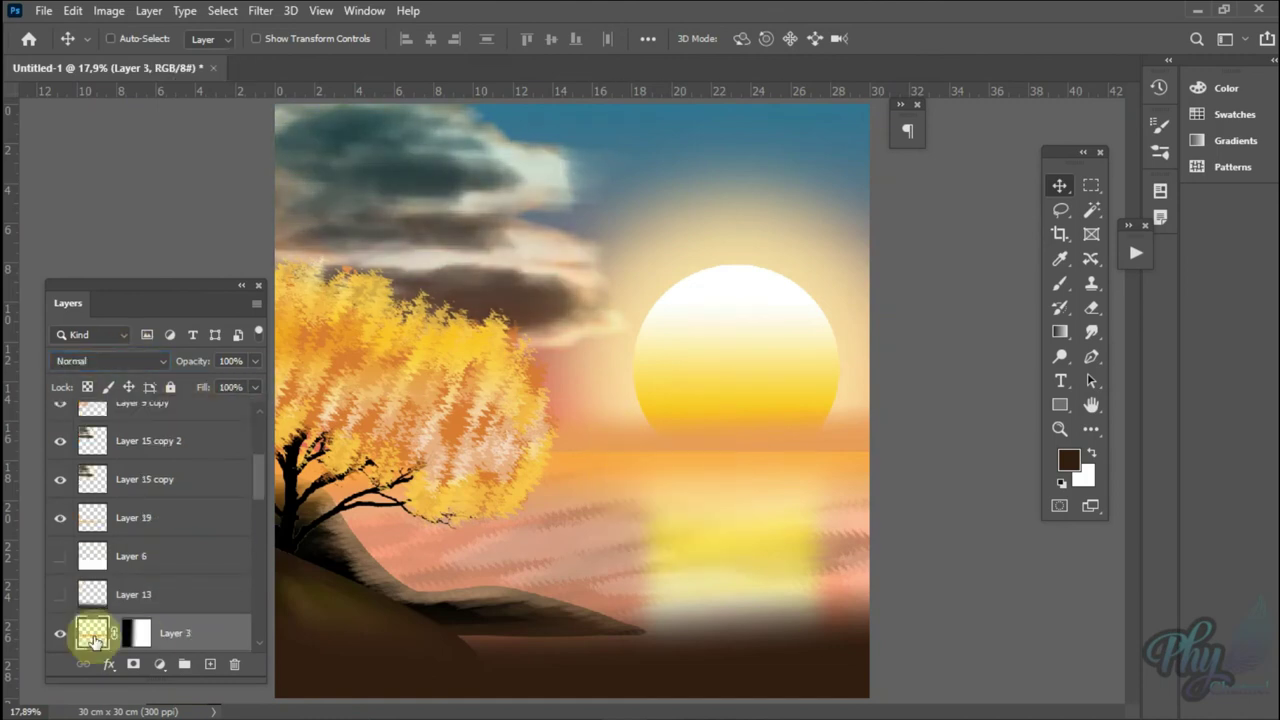
{"action": "double_click", "coordinate": [92, 633]}
{"action": "left_click", "coordinate": [960, 196]}
{"action": "left_click_drag", "start_coordinate": [791, 126], "coordinate": [746, 513]}
{"action": "left_click", "coordinate": [836, 494]}
{"action": "mouse_move", "coordinate": [836, 494]}
{"action": "left_mouse_down"}
{"action": "mouse_move", "coordinate": [808, 491]}
{"action": "mouse_move", "coordinate": [806, 455]}
{"action": "left_mouse_up"}
{"action": "left_click", "coordinate": [823, 143]}
{"action": "left_click", "coordinate": [860, 260]}
{"action": "left_click", "coordinate": [1166, 353]}
{"action": "left_click", "coordinate": [1096, 552]}
- Tilt the foliage highlights on Layer 18
{"action": "right_click", "coordinate": [720, 487]}
{"action": "left_click", "coordinate": [757, 492]}
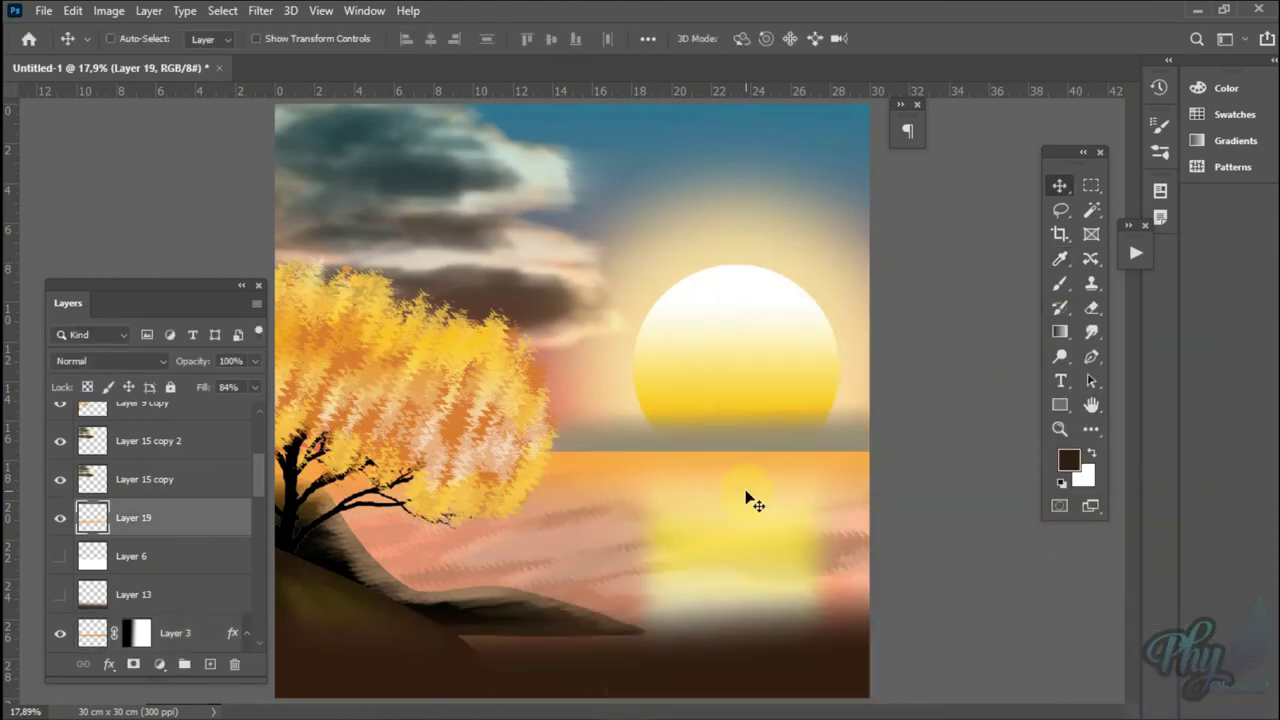
{"action": "key", "text": "ctrl+t"}
{"action": "mouse_move", "coordinate": [400, 206]}
{"action": "left_mouse_down"}
{"action": "mouse_move", "coordinate": [526, 283]}
{"action": "mouse_move", "coordinate": [543, 214]}
{"action": "left_mouse_up"}
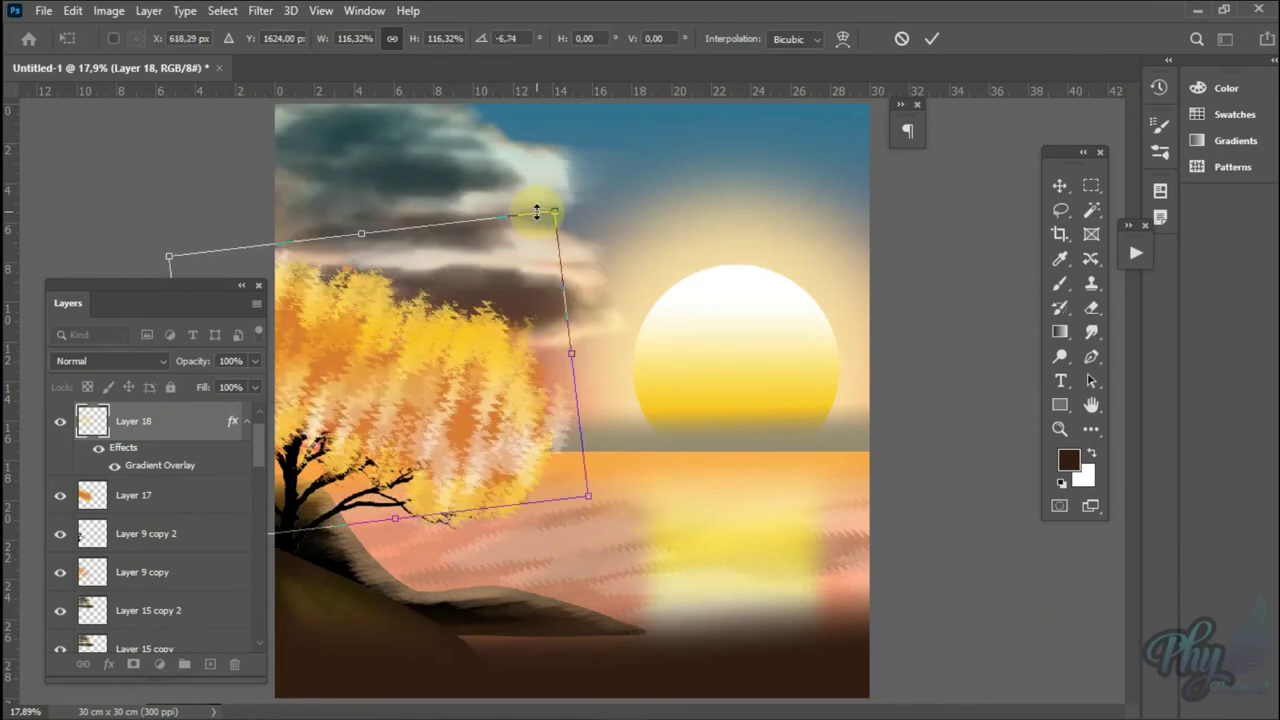
{"action": "key", "text": "Return"}
- Resize and reshape the orange crown on Layer 17, then add new empty Layer 21
{"action": "key", "text": "alt+bracketleft"}
{"action": "key", "text": "ctrl+t"}
{"action": "left_click_drag", "start_coordinate": [391, 251], "coordinate": [229, 231]}
{"action": "left_click_drag", "start_coordinate": [572, 473], "coordinate": [555, 473]}
{"action": "key", "text": "Return"}
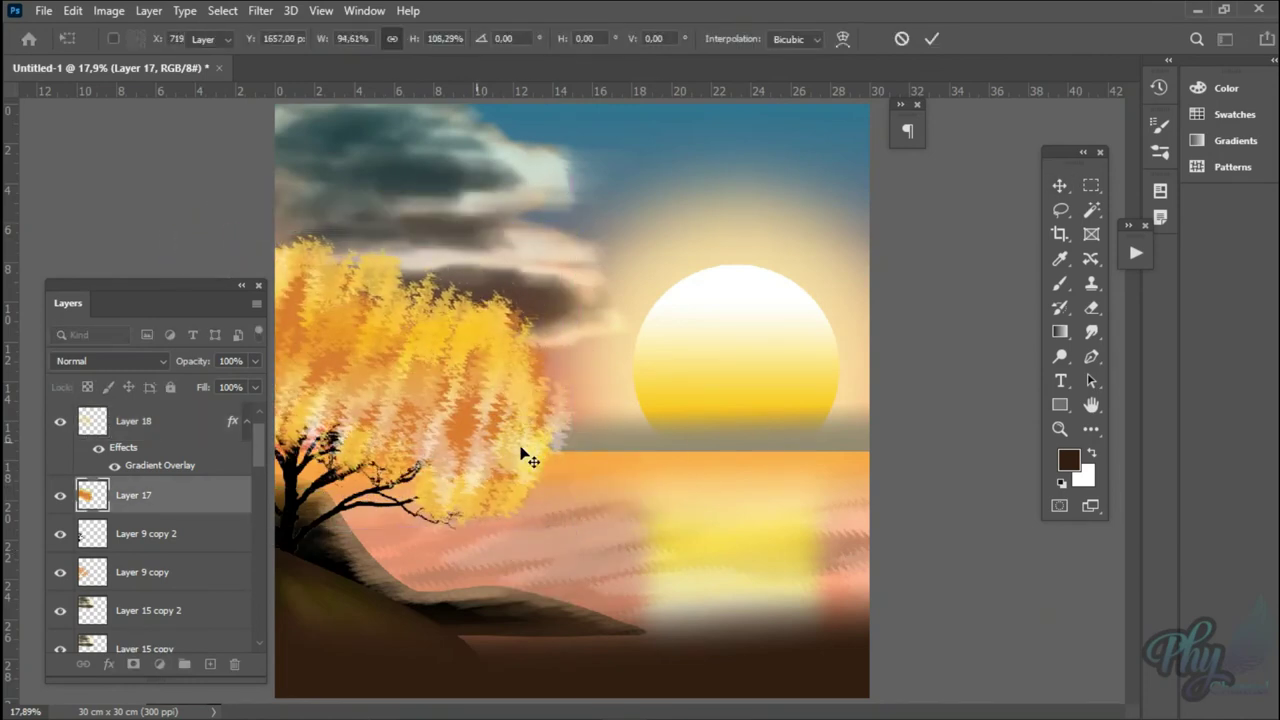
{"action": "key", "text": "alt+bracketright"}
{"action": "key", "text": "ctrl+t"}
{"action": "key", "text": "Return"}
{"action": "left_click", "coordinate": [210, 664]}
- Select the Sampled Brush 3 tip in orange on a new layer, sized 500 px
{"action": "key", "text": "b"}
{"action": "left_click", "coordinate": [138, 40]}
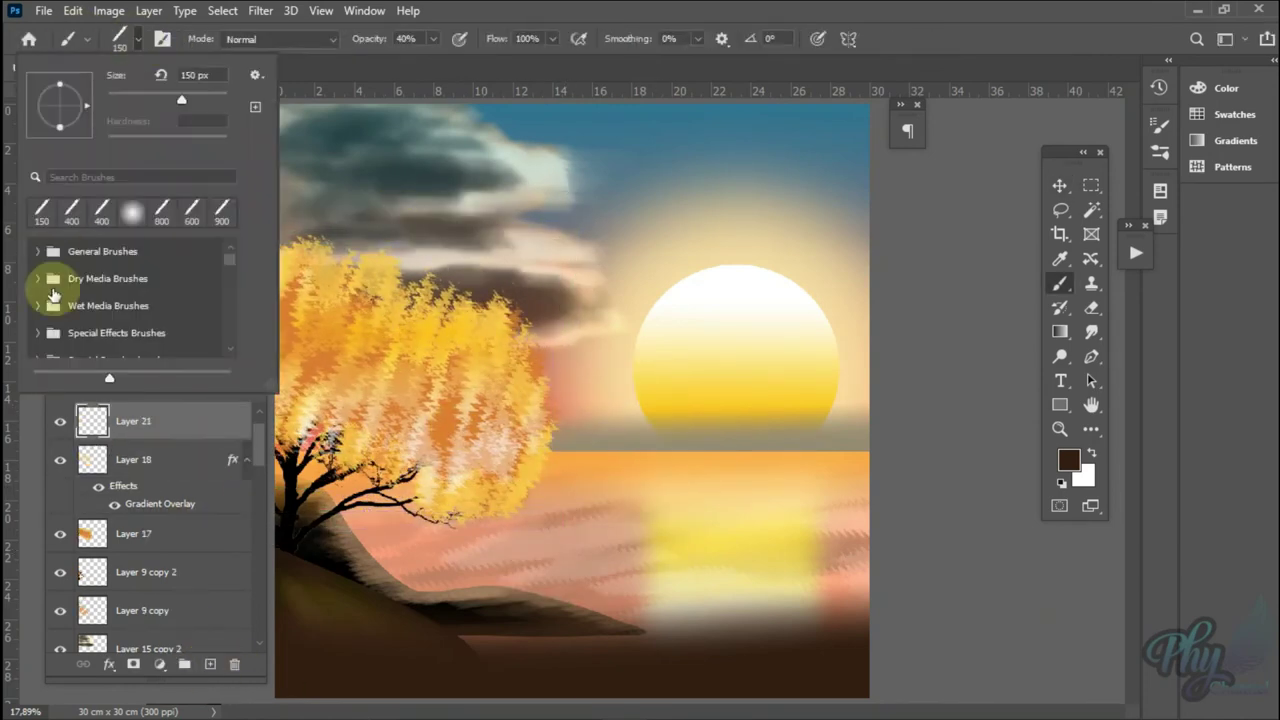
{"action": "scroll", "coordinate": [50, 310], "scroll_direction": "down", "scroll_amount": 5}
{"action": "left_click", "coordinate": [100, 320]}
{"action": "left_click", "coordinate": [1068, 459]}
{"action": "left_click", "coordinate": [1157, 350]}
{"action": "left_click", "coordinate": [210, 664]}
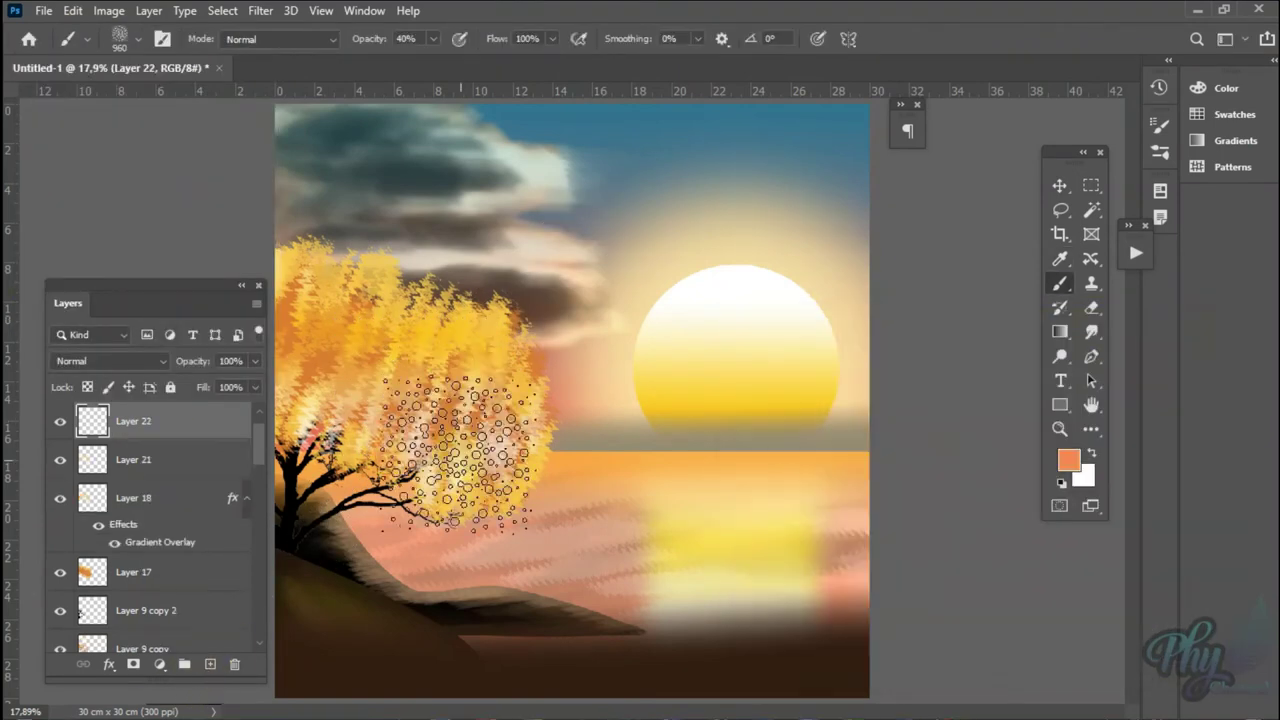
{"action": "key", "text": "bracketleft"}
{"action": "key", "text": "bracketleft"}
{"action": "key", "text": "bracketleft"}
- Switch the paint colour to white on another new layer and enlarge the brush to 2300 px
{"action": "left_click", "coordinate": [1068, 459]}
{"action": "left_click", "coordinate": [742, 322]}
{"action": "left_click", "coordinate": [1157, 350]}
{"action": "left_click", "coordinate": [210, 664]}
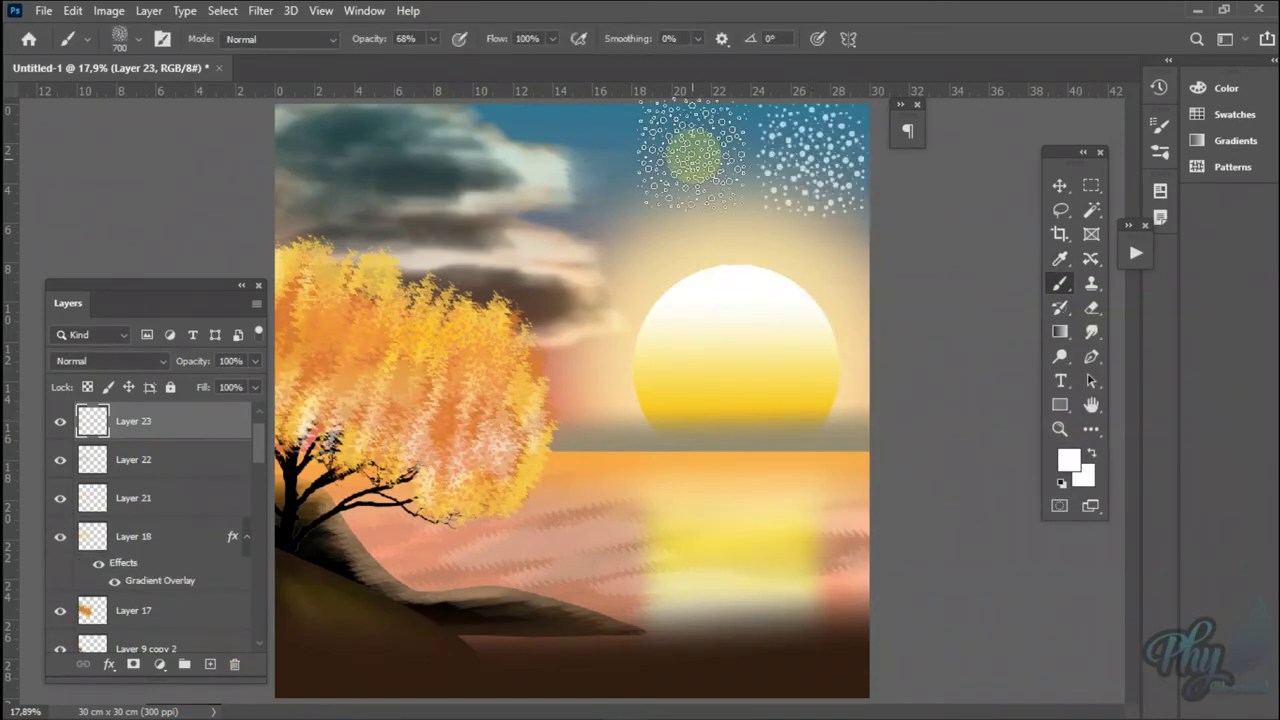
{"action": "key", "text": "bracketright"}
{"action": "key", "text": "bracketright"}
{"action": "key", "text": "bracketright"}
- Choose a light-ray brush tip and stamp light rays beside the sun
{"action": "left_click", "coordinate": [138, 39]}
{"action": "left_click", "coordinate": [125, 345]}
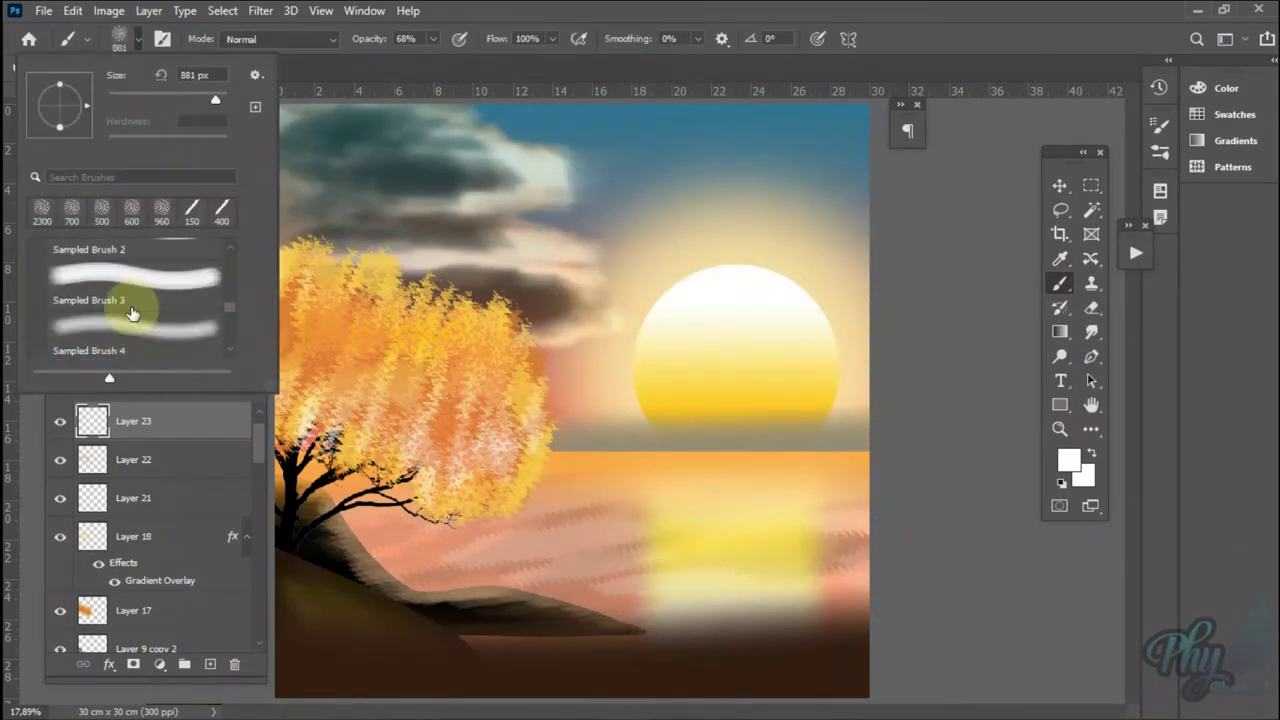
{"action": "scroll", "coordinate": [120, 340], "scroll_direction": "down", "scroll_amount": 3}
{"action": "scroll", "coordinate": [133, 310], "scroll_direction": "down", "scroll_amount": 2}
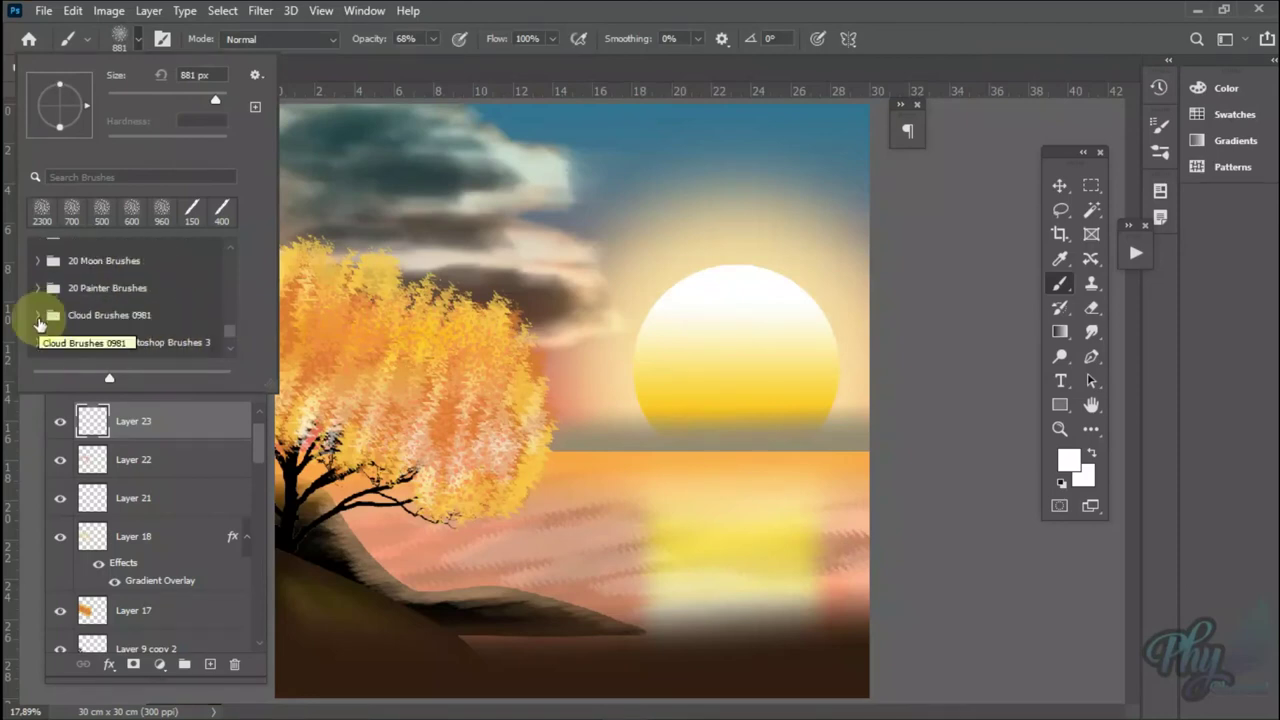
{"action": "scroll", "coordinate": [50, 335], "scroll_direction": "down", "scroll_amount": 5}
{"action": "left_click", "coordinate": [45, 335]}
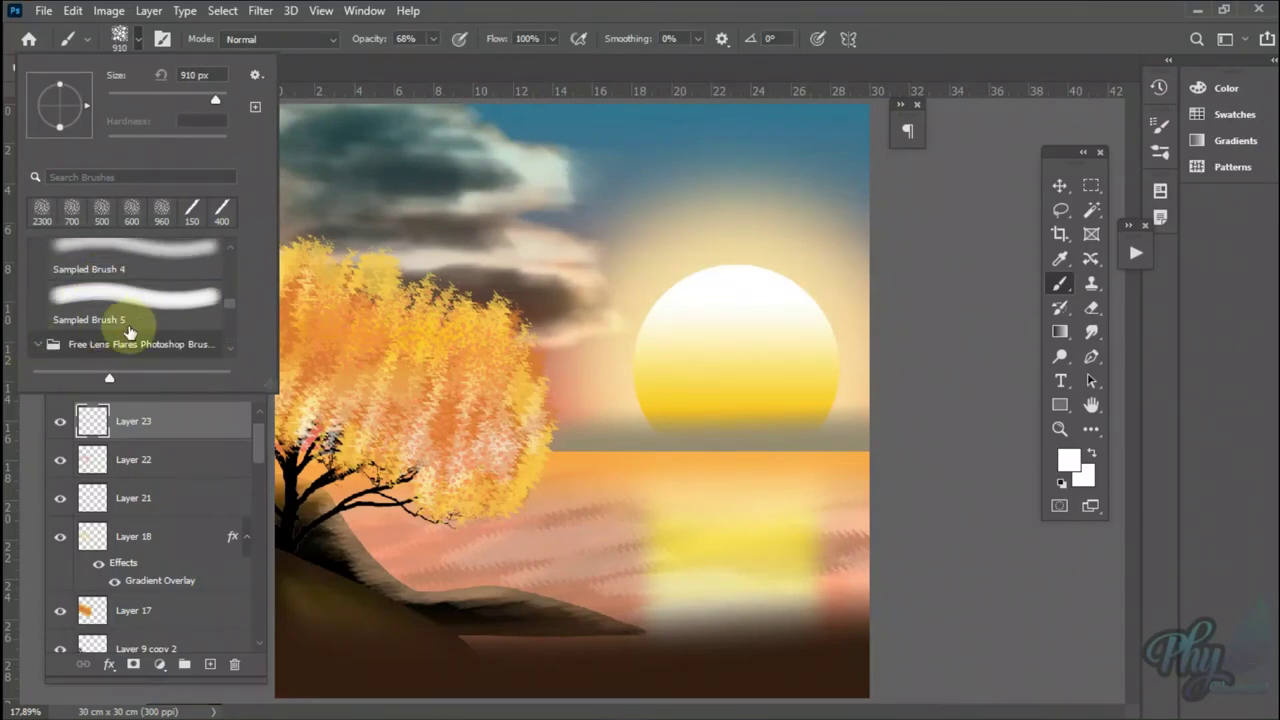
{"action": "scroll", "coordinate": [128, 332], "scroll_direction": "down", "scroll_amount": 3}
{"action": "left_click", "coordinate": [103, 294]}
{"action": "left_click", "coordinate": [520, 360]}
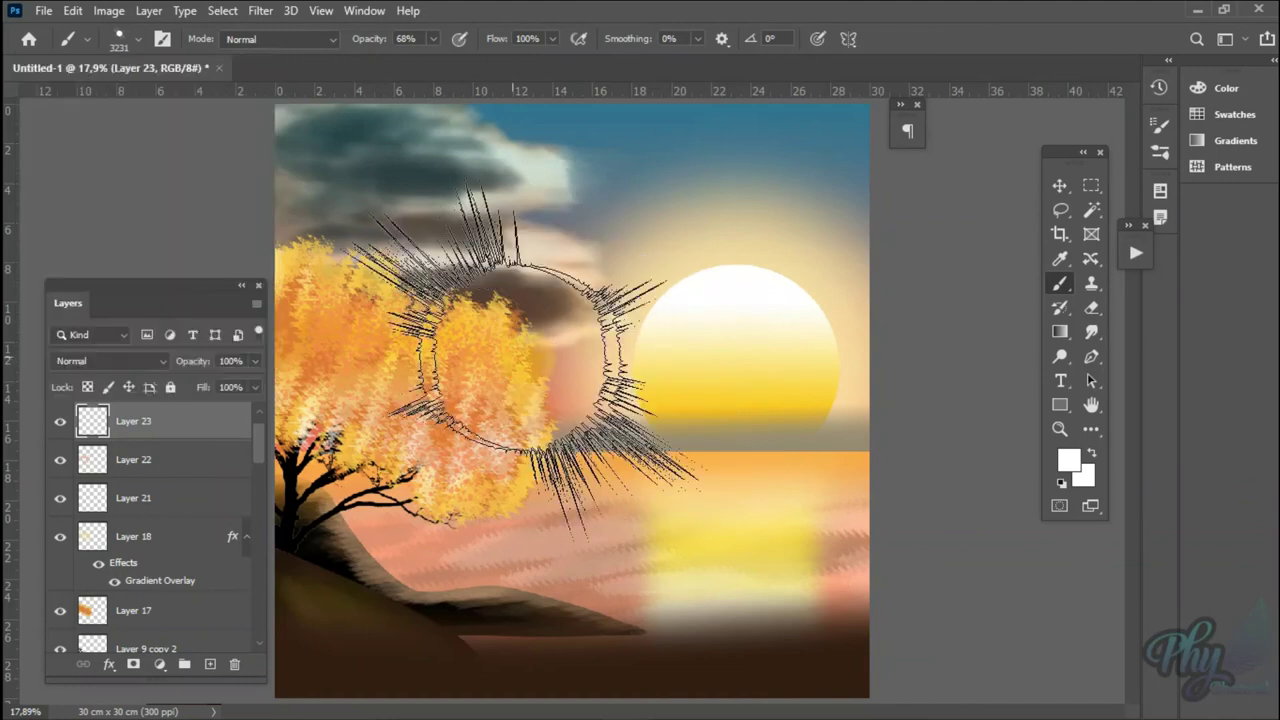
{"action": "left_click", "coordinate": [118, 38]}
{"action": "left_click", "coordinate": [129, 334]}
- Duplicate the light-ray layer and tint Layer 23's rays with a Color Overlay
{"action": "left_click", "coordinate": [630, 355]}
{"action": "left_click_drag", "start_coordinate": [133, 421], "coordinate": [217, 609]}
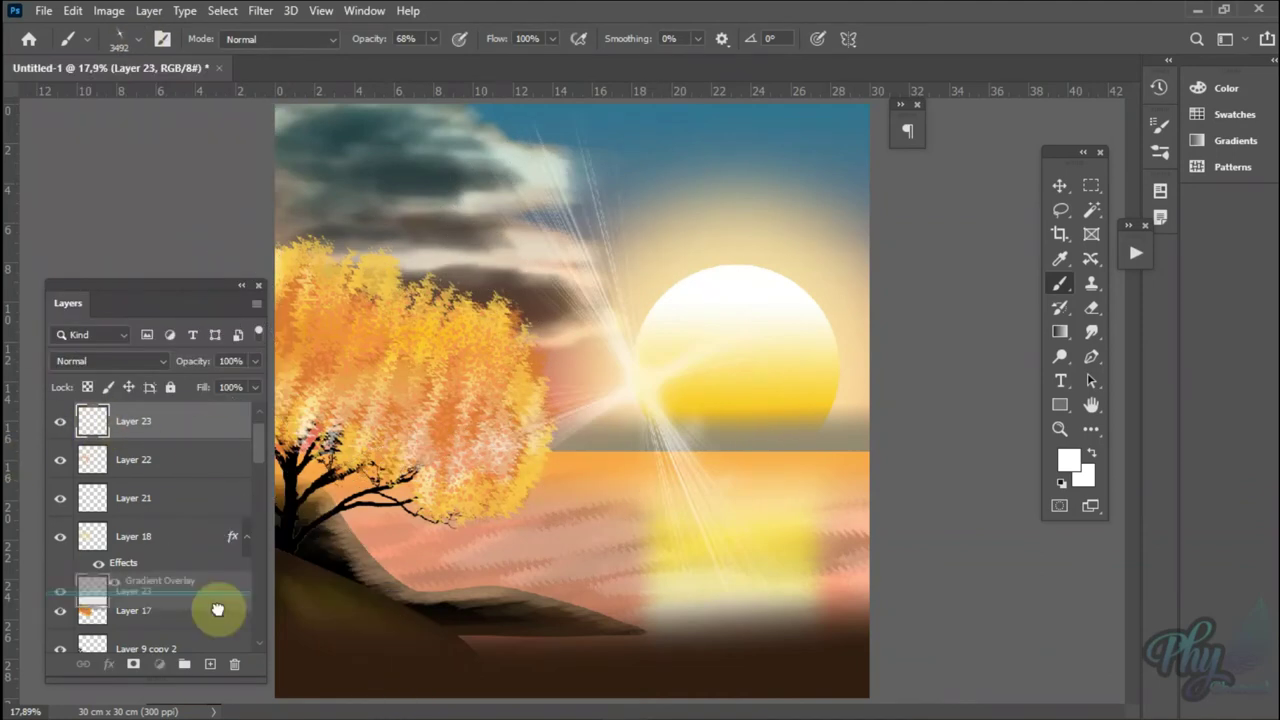
{"action": "left_click", "coordinate": [166, 460]}
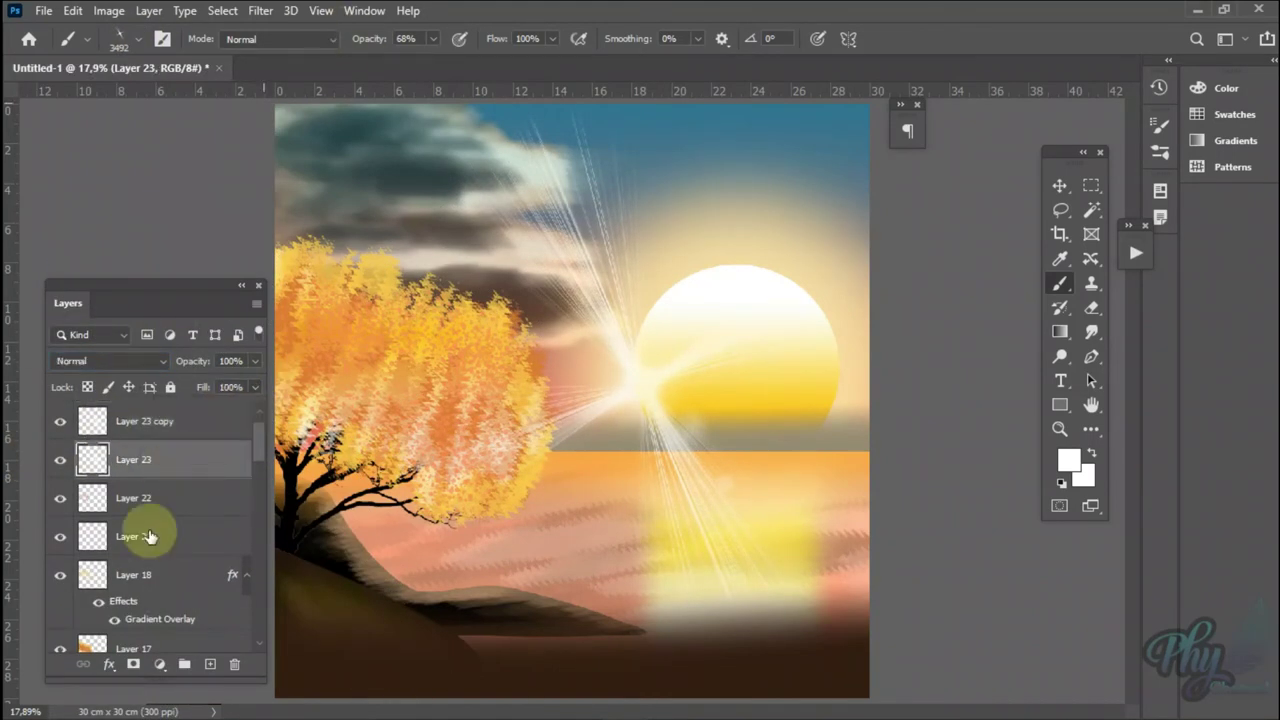
{"action": "left_click", "coordinate": [109, 664]}
{"action": "left_click", "coordinate": [150, 550]}
{"action": "left_click", "coordinate": [966, 514]}
{"action": "left_click", "coordinate": [1166, 353]}
{"action": "left_click", "coordinate": [1210, 523]}
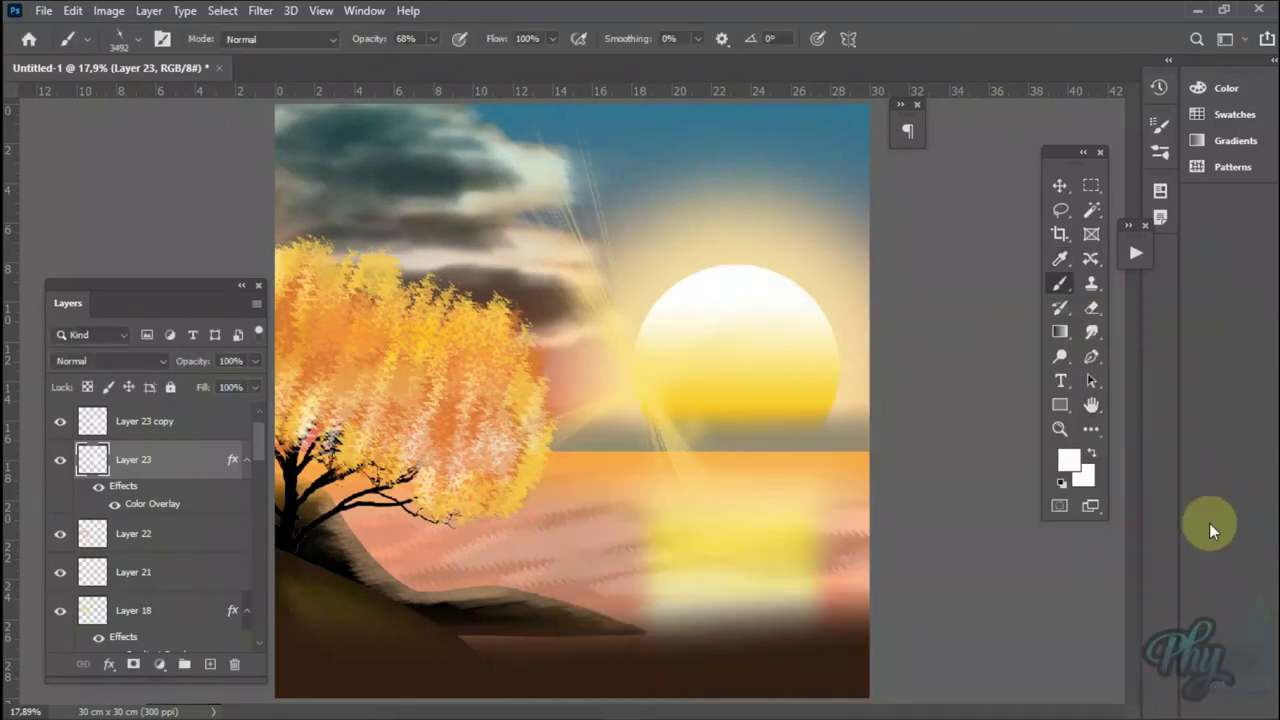
- Move Layer 20 above the rays, add a new layer, and select the Supreme Spatter brush
{"action": "left_click_drag", "start_coordinate": [133, 528], "coordinate": [163, 423]}
{"action": "key", "text": "ctrl+shift+alt+n"}
{"action": "left_click", "coordinate": [138, 39]}
{"action": "scroll", "coordinate": [150, 300], "scroll_direction": "down", "scroll_amount": 5}
{"action": "scroll", "coordinate": [60, 300], "scroll_direction": "down", "scroll_amount": 3}
{"action": "scroll", "coordinate": [92, 330], "scroll_direction": "up", "scroll_amount": 3}
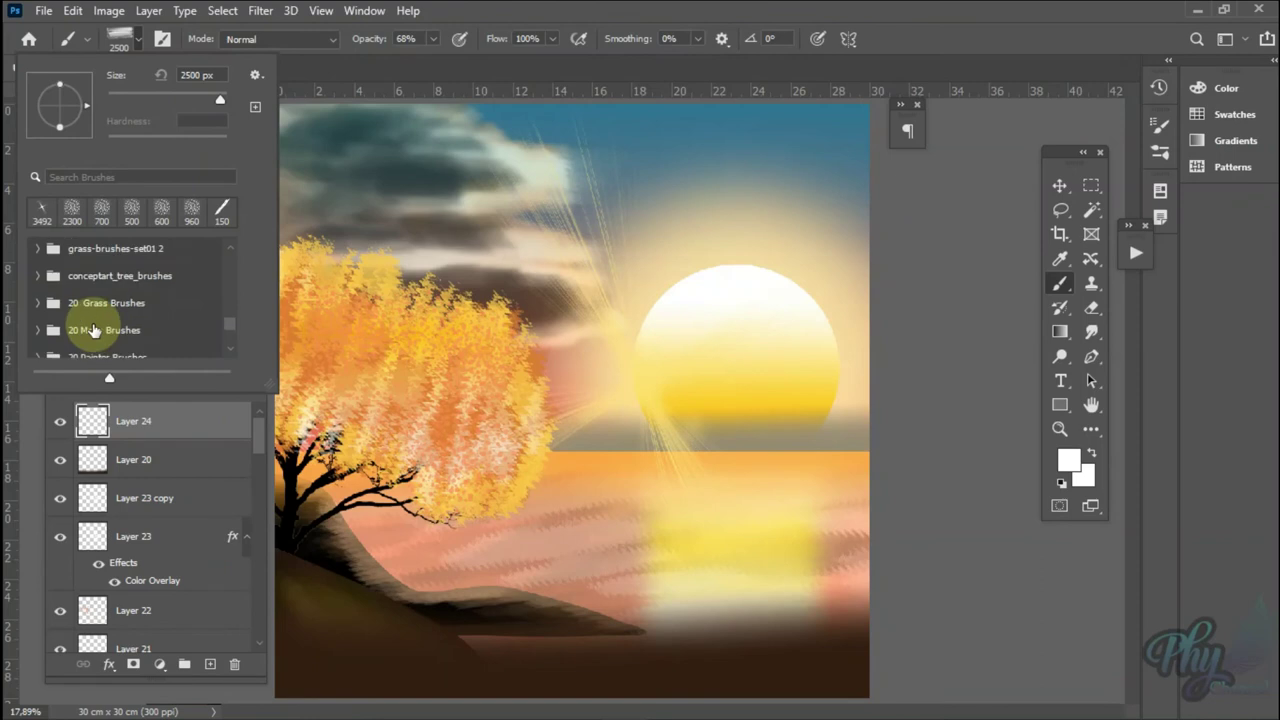
{"action": "scroll", "coordinate": [120, 318], "scroll_direction": "down", "scroll_amount": 5}
{"action": "scroll", "coordinate": [23, 308], "scroll_direction": "down", "scroll_amount": 5}
{"action": "scroll", "coordinate": [128, 320], "scroll_direction": "down", "scroll_amount": 3}
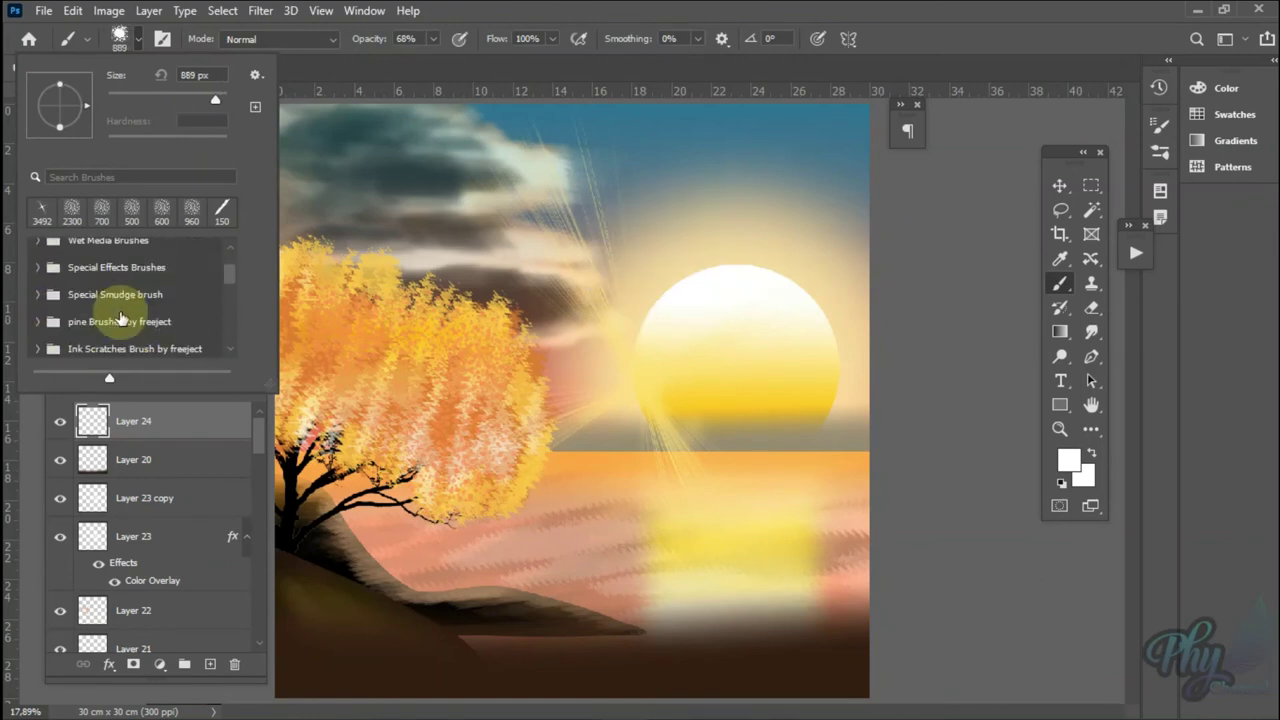
{"action": "left_click", "coordinate": [38, 267]}
{"action": "left_click", "coordinate": [190, 310]}
{"action": "left_click", "coordinate": [197, 350]}
{"action": "scroll", "coordinate": [165, 333], "scroll_direction": "down", "scroll_amount": 2}
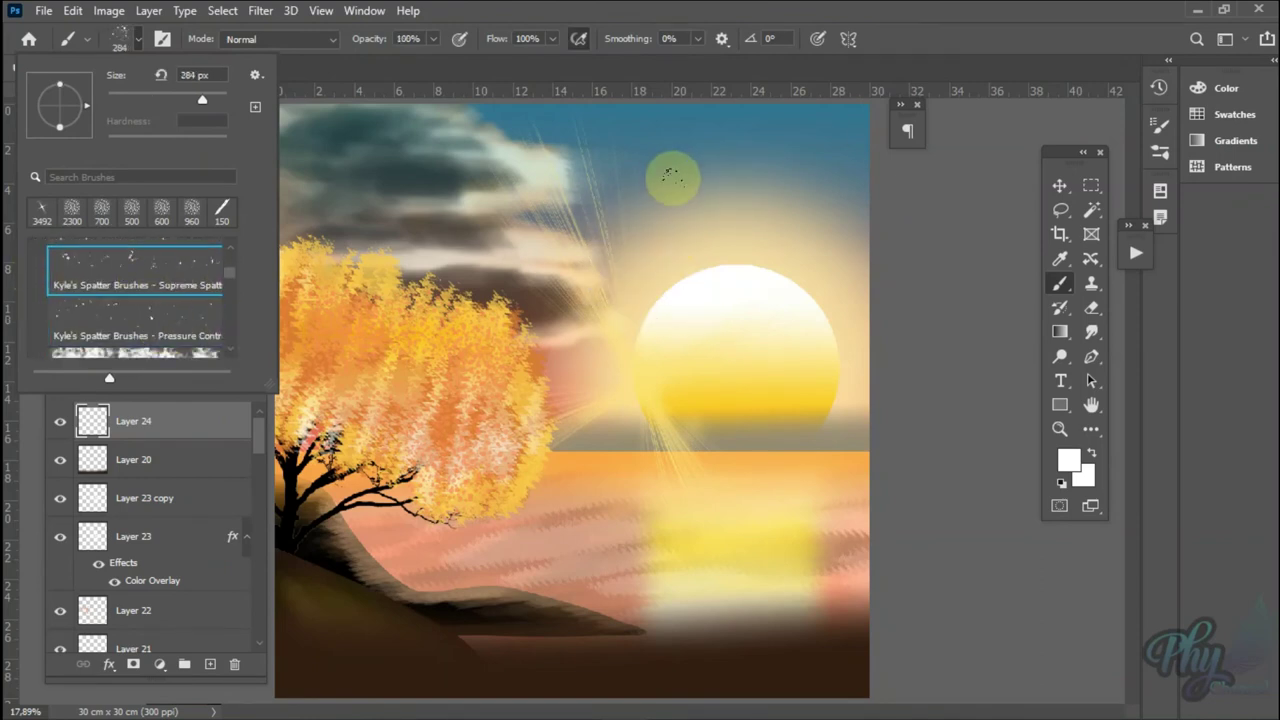
- Spatter white sparkles near the sun, lower their fill, and fade them out with a gradient mask
{"action": "left_click_drag", "start_coordinate": [672, 177], "coordinate": [715, 155]}
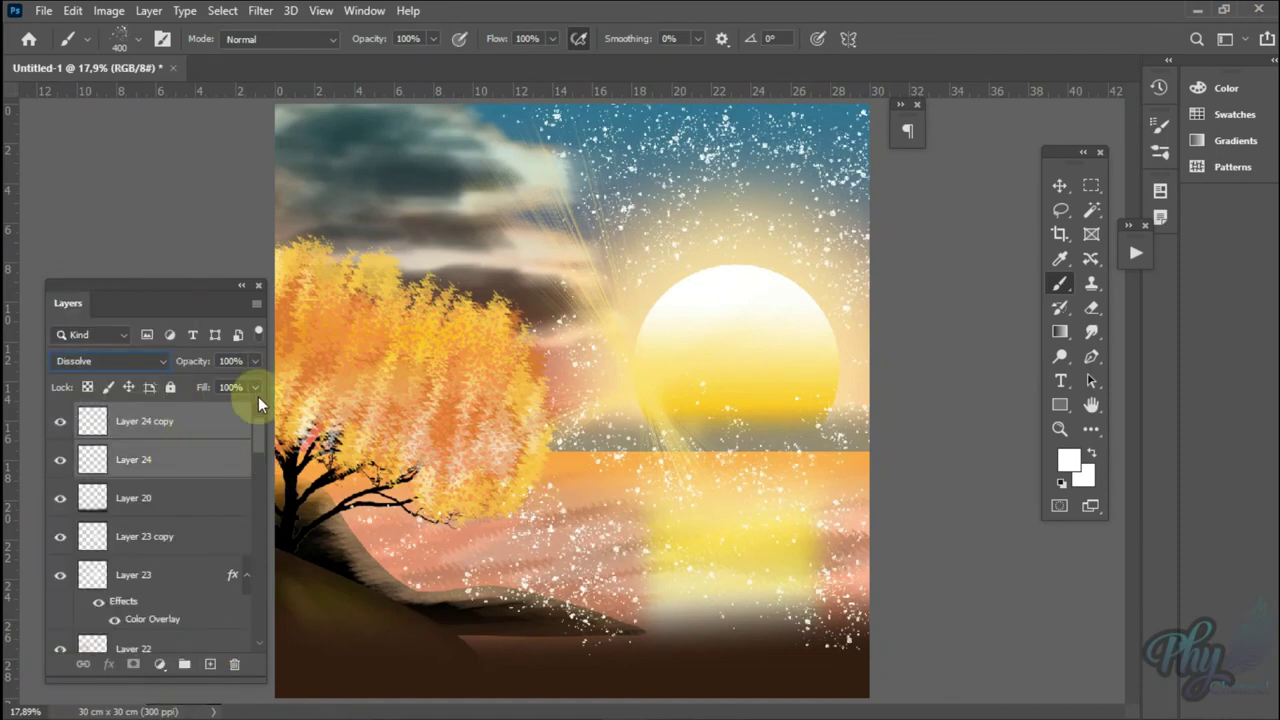
{"action": "left_click_drag", "start_coordinate": [256, 387], "coordinate": [229, 407]}
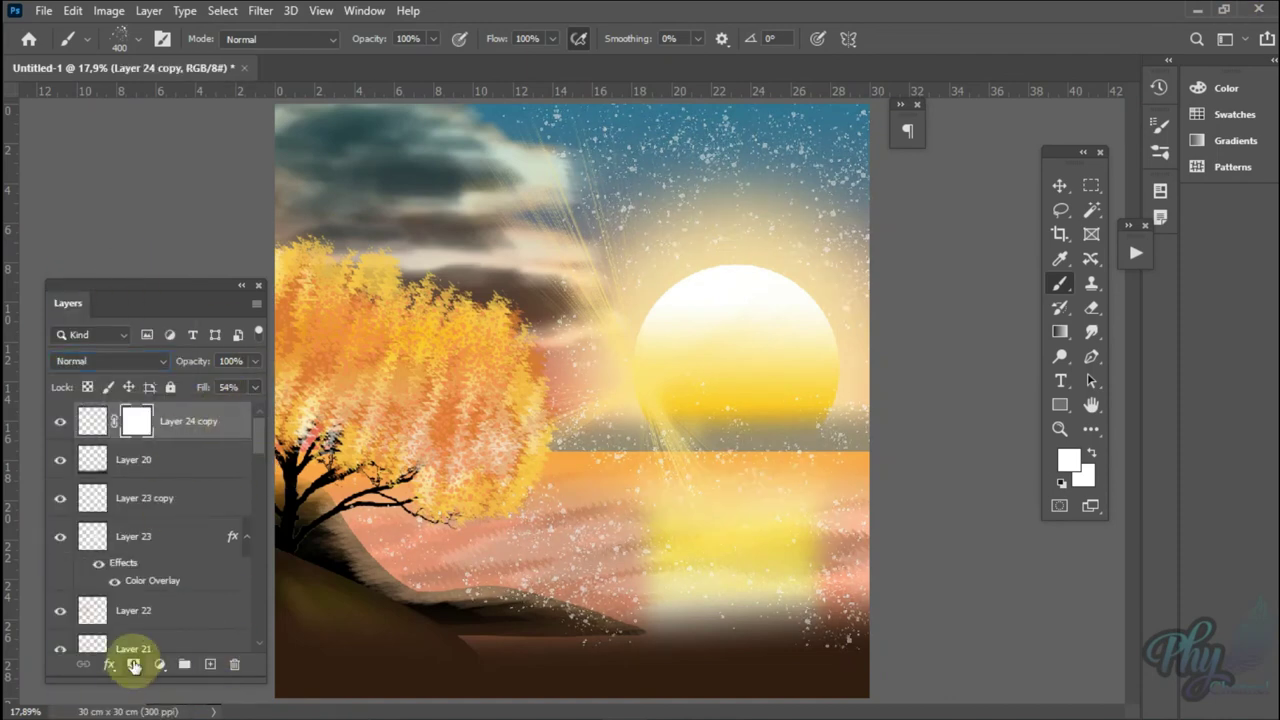
{"action": "key", "text": "g"}
{"action": "left_click_drag", "start_coordinate": [679, 408], "coordinate": [668, 632]}
{"action": "left_click_drag", "start_coordinate": [208, 619], "coordinate": [240, 400]}
- Duplicate the sparkle layer and change the copy's blend mode
{"action": "key", "text": "ctrl+j"}
{"action": "left_click", "coordinate": [155, 363]}
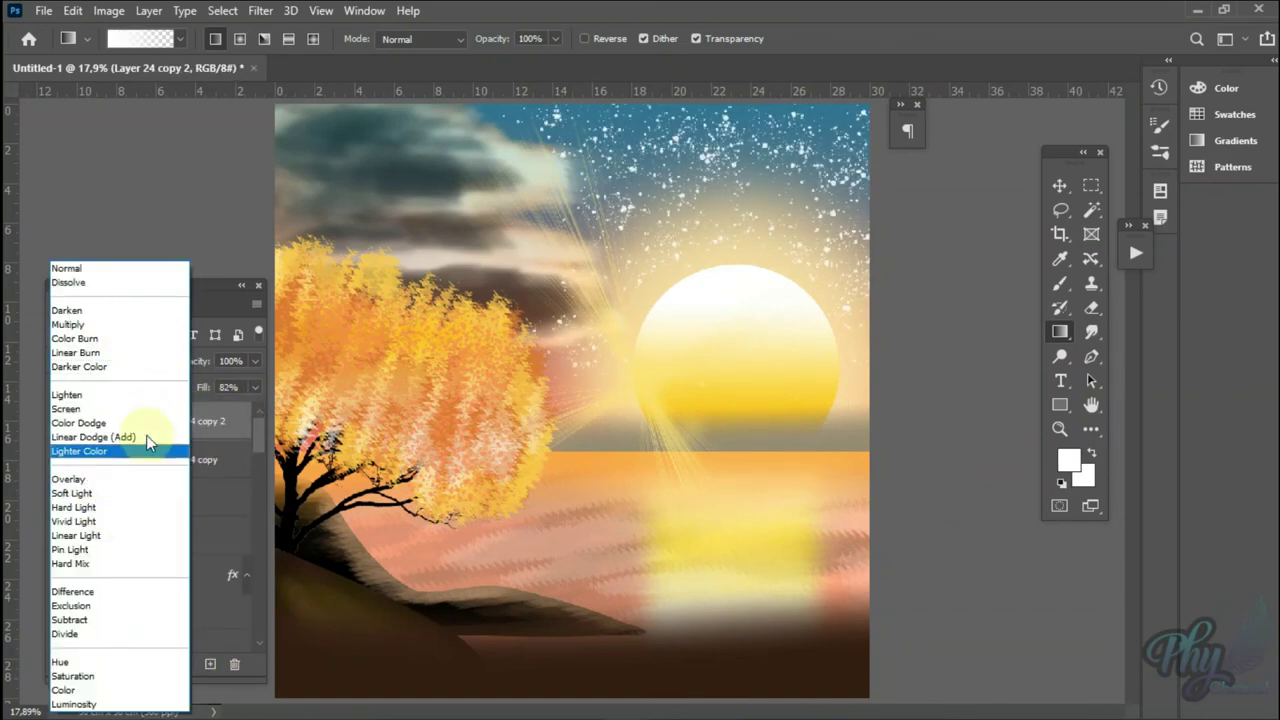
{"action": "left_click", "coordinate": [75, 549]}
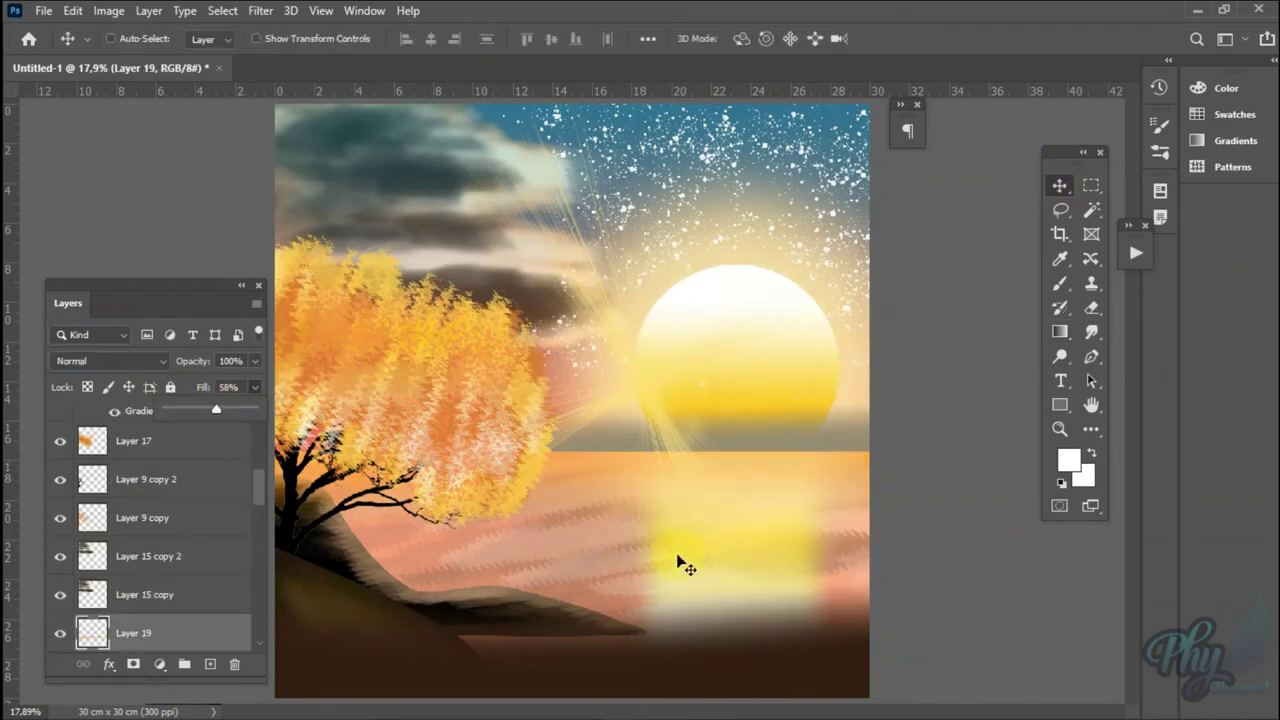
{"action": "left_click", "coordinate": [108, 10]}
- Apply the merged image to a new layer, then add Soft Light and Overlay copies, the Overlay one at 34% fill
{"action": "left_click", "coordinate": [165, 280]}
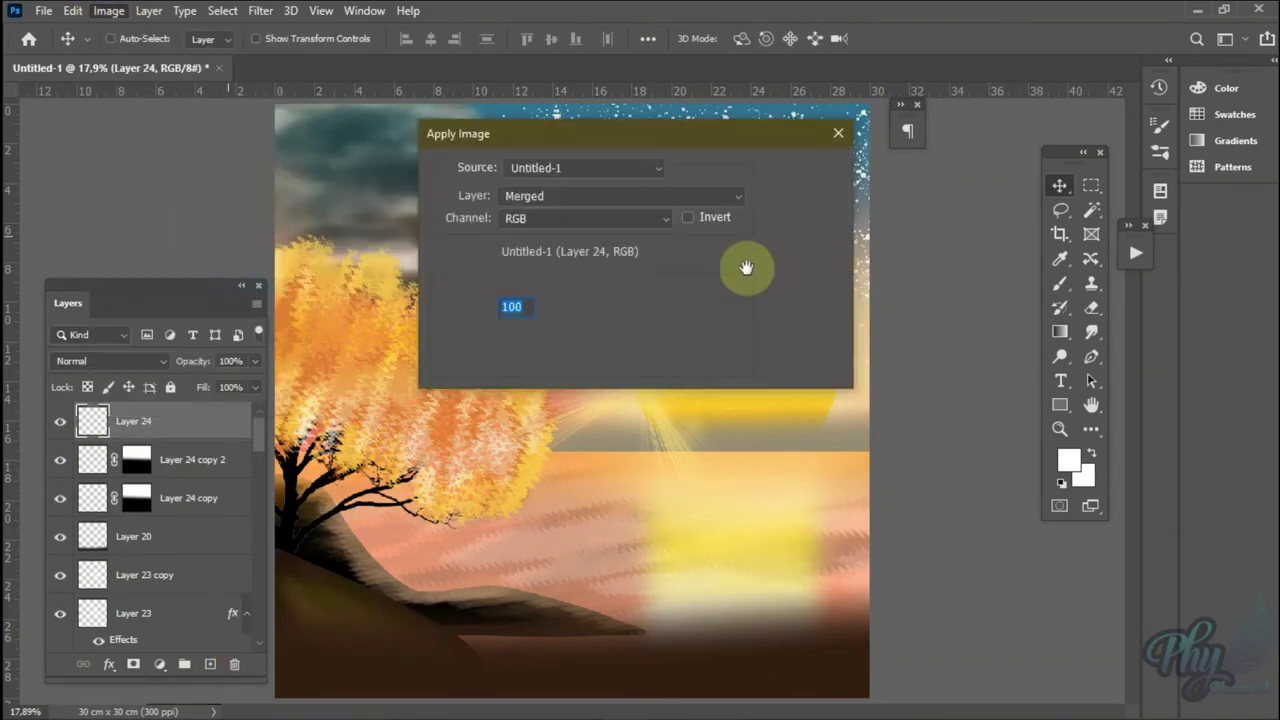
{"action": "key", "text": "Return"}
{"action": "key", "text": "ctrl+j"}
{"action": "key", "text": "shift+alt+f"}
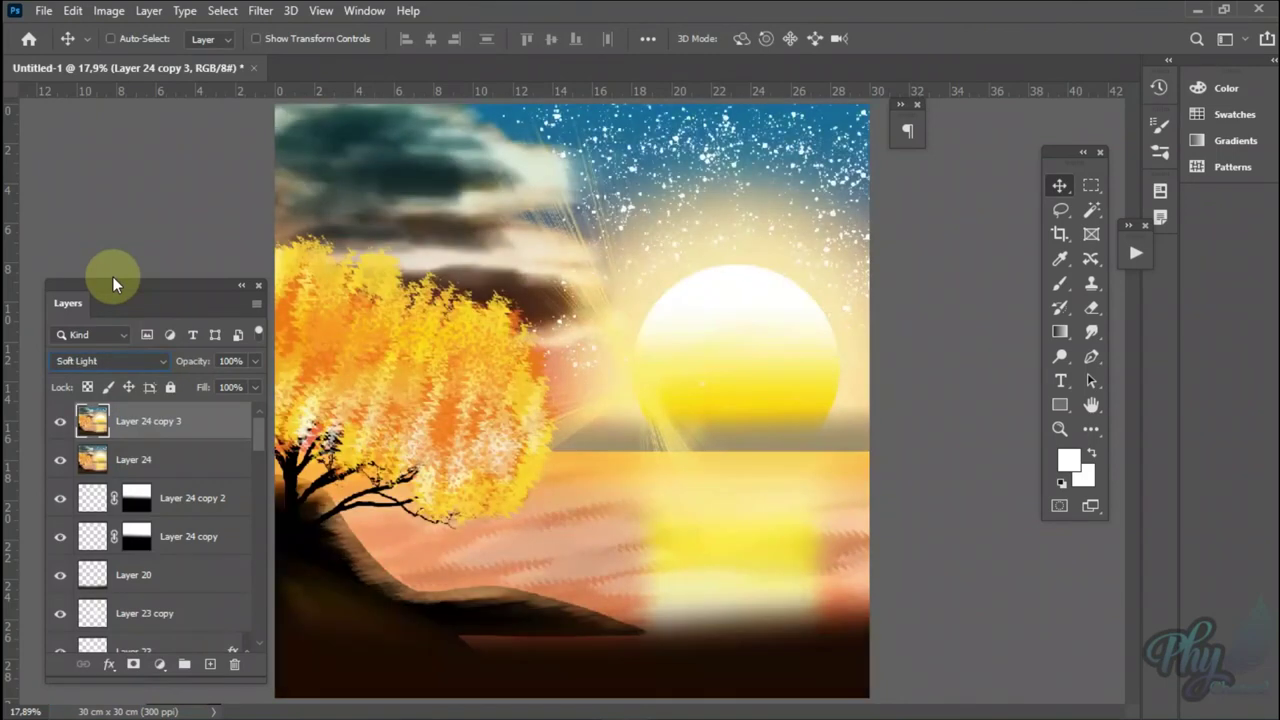
{"action": "key", "text": "ctrl+j"}
{"action": "left_click", "coordinate": [150, 361]}
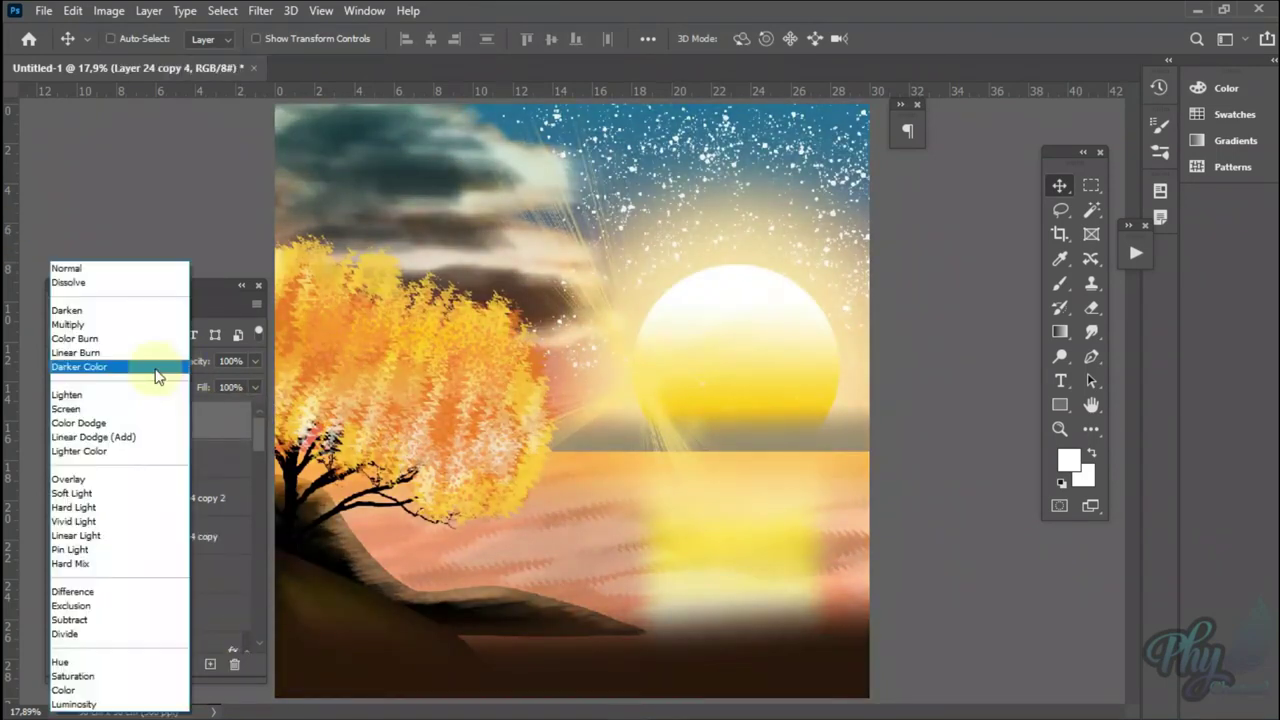
{"action": "left_click", "coordinate": [152, 355]}
{"action": "key", "text": "shift+alt+o"}
{"action": "left_click_drag", "start_coordinate": [226, 411], "coordinate": [197, 406]}
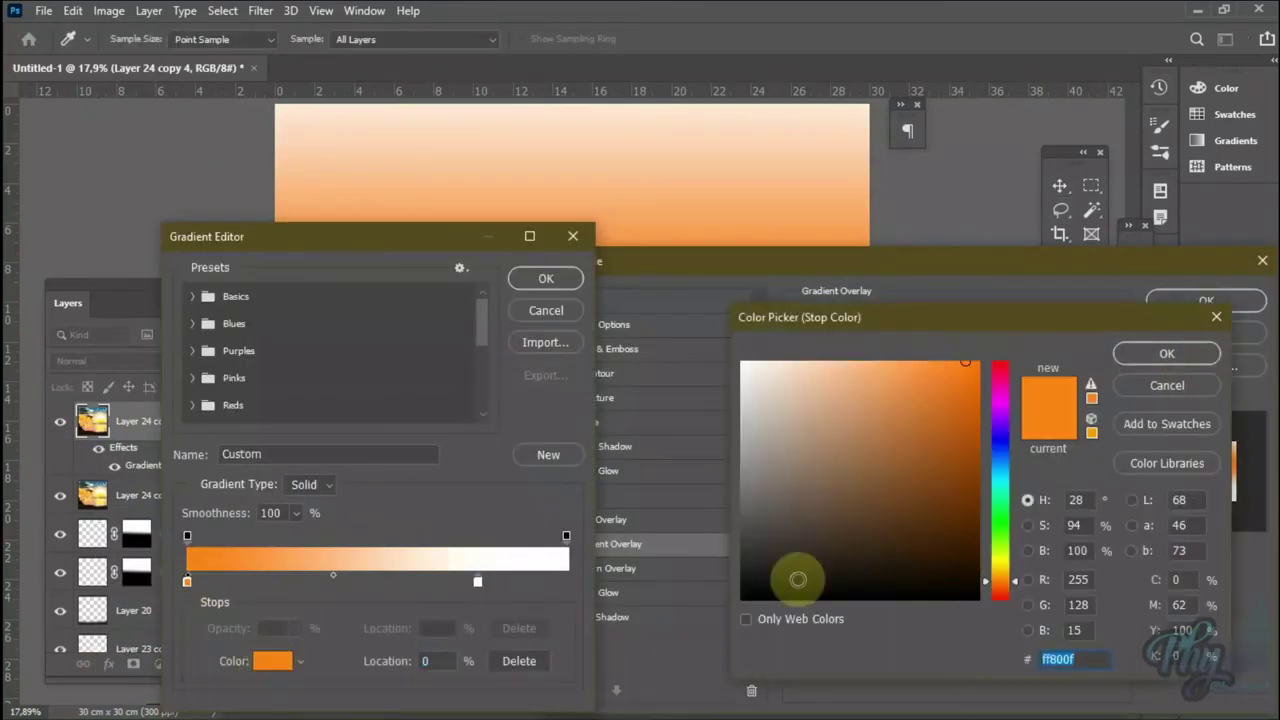
- Add a radial, reversed Multiply Gradient Overlay vignette with a gradient stop at 28%
{"action": "left_click", "coordinate": [925, 400]}
{"action": "left_click", "coordinate": [900, 428]}
{"action": "left_click", "coordinate": [995, 376]}
{"action": "left_click", "coordinate": [925, 333]}
{"action": "left_click_drag", "start_coordinate": [964, 262], "coordinate": [1034, 268]}
{"action": "key", "text": "Down"}
{"action": "left_click", "coordinate": [1020, 368]}
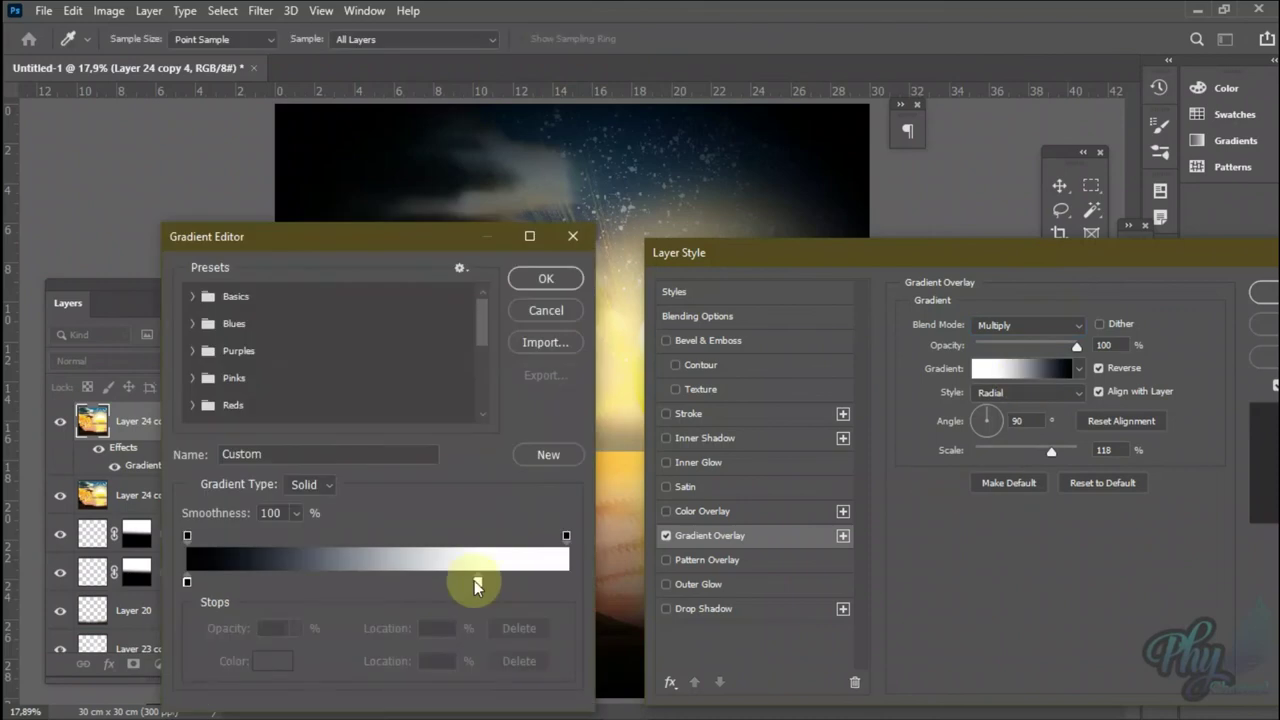
{"action": "left_click_drag", "start_coordinate": [474, 580], "coordinate": [293, 581]}
{"action": "left_click", "coordinate": [545, 278]}
{"action": "left_click", "coordinate": [1264, 292]}
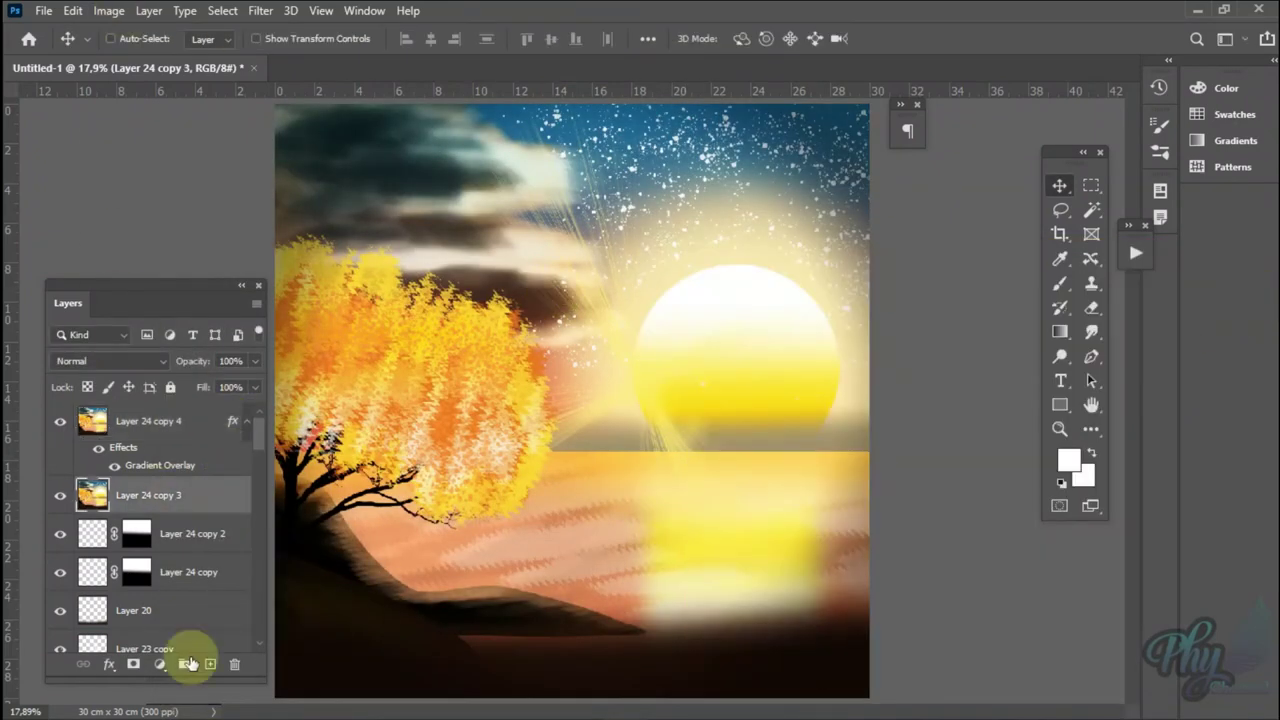
{"action": "left_click_drag", "start_coordinate": [94, 411], "coordinate": [234, 664]}
{"action": "left_click", "coordinate": [108, 10]}
- Stamp a merged copy and move the signature to the bottom-right corner
{"action": "left_click", "coordinate": [104, 12]}
{"action": "key", "text": "ctrl+shift+alt+e"}
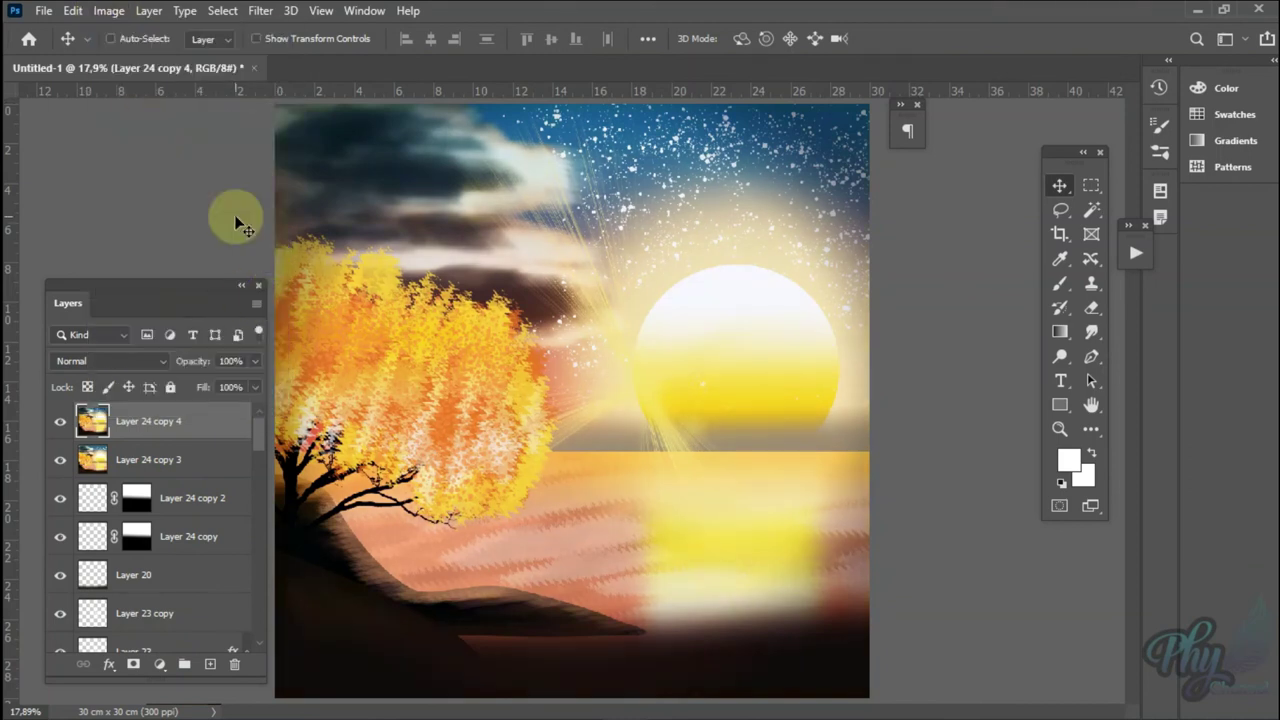
{"action": "left_click_drag", "start_coordinate": [694, 372], "coordinate": [803, 668]}
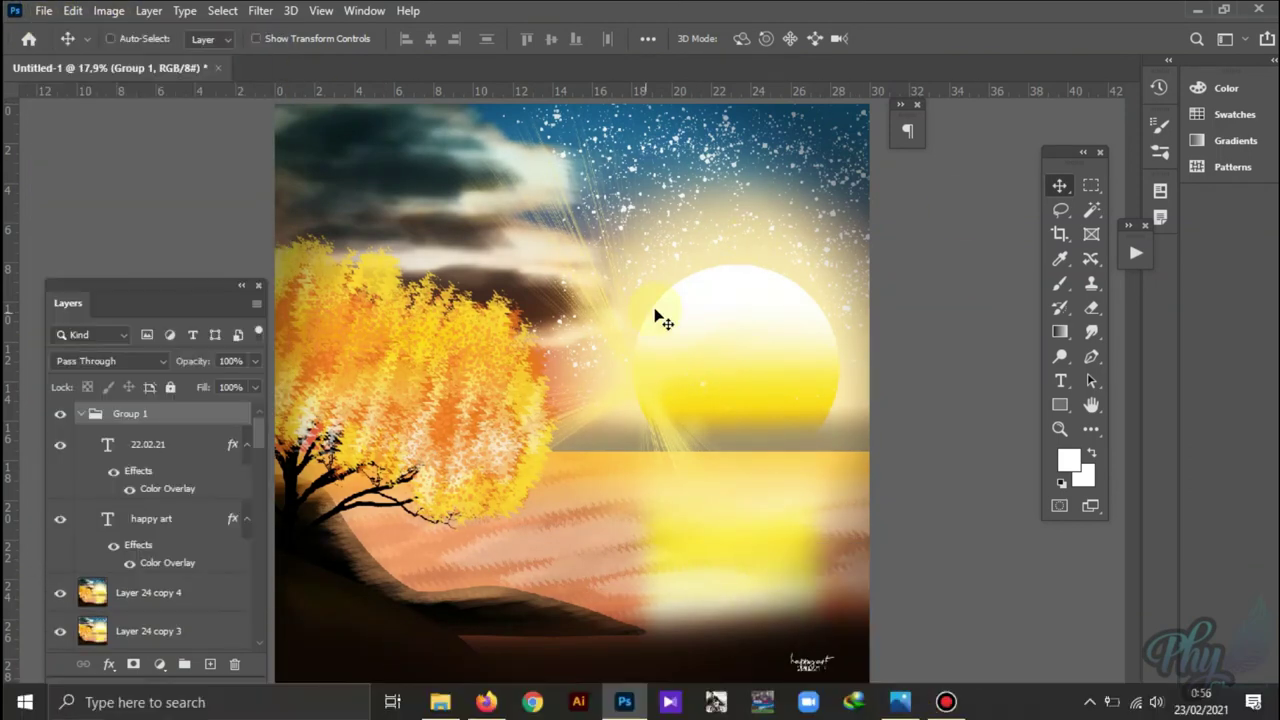
- Add a Lens Flare at 135% brightness centred near the horizon
{"action": "left_click", "coordinate": [260, 10]}
{"action": "mouse_move", "coordinate": [278, 286]}
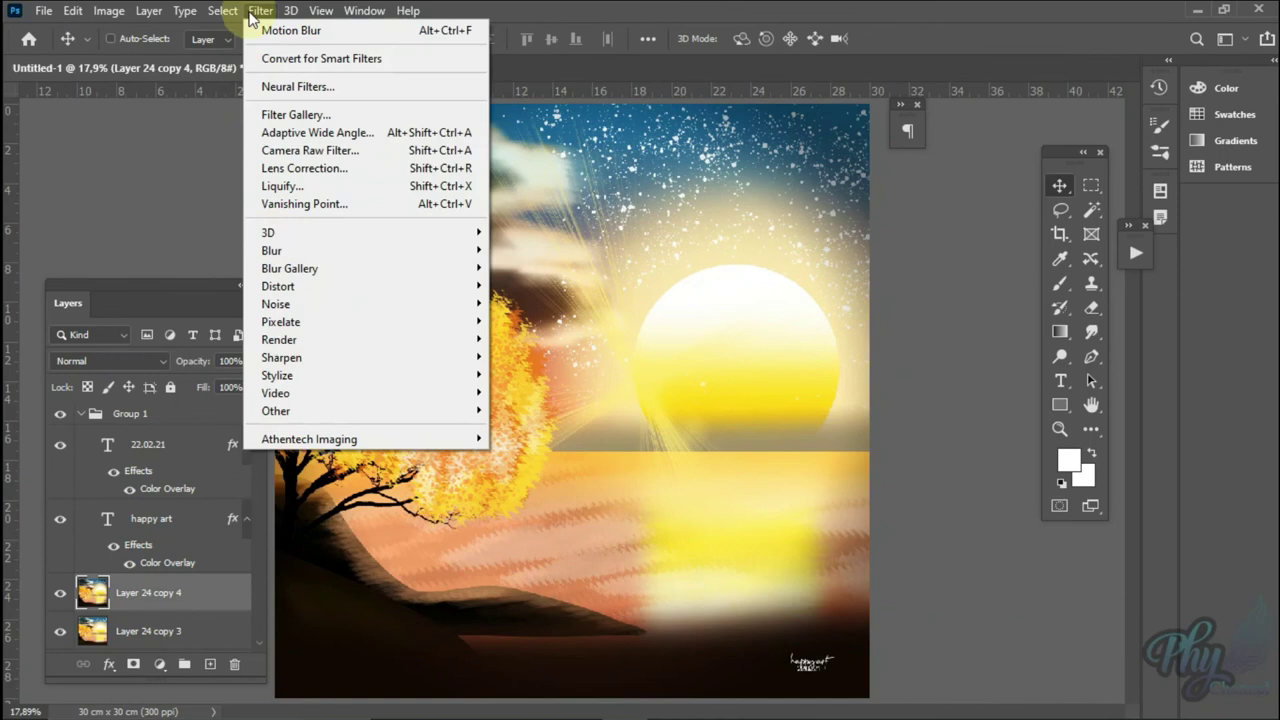
{"action": "mouse_move", "coordinate": [279, 339]}
{"action": "left_click", "coordinate": [530, 455]}
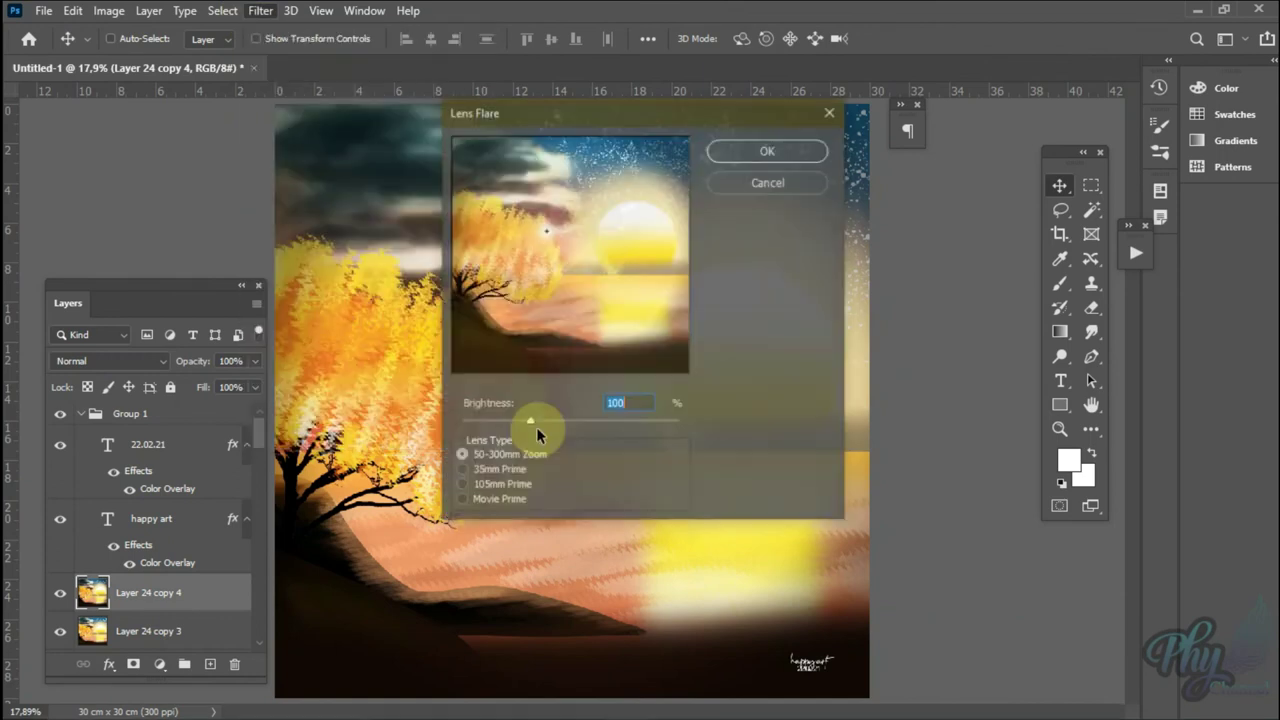
{"action": "left_click_drag", "start_coordinate": [530, 421], "coordinate": [554, 421]}
{"action": "left_click_drag", "start_coordinate": [545, 231], "coordinate": [600, 263]}
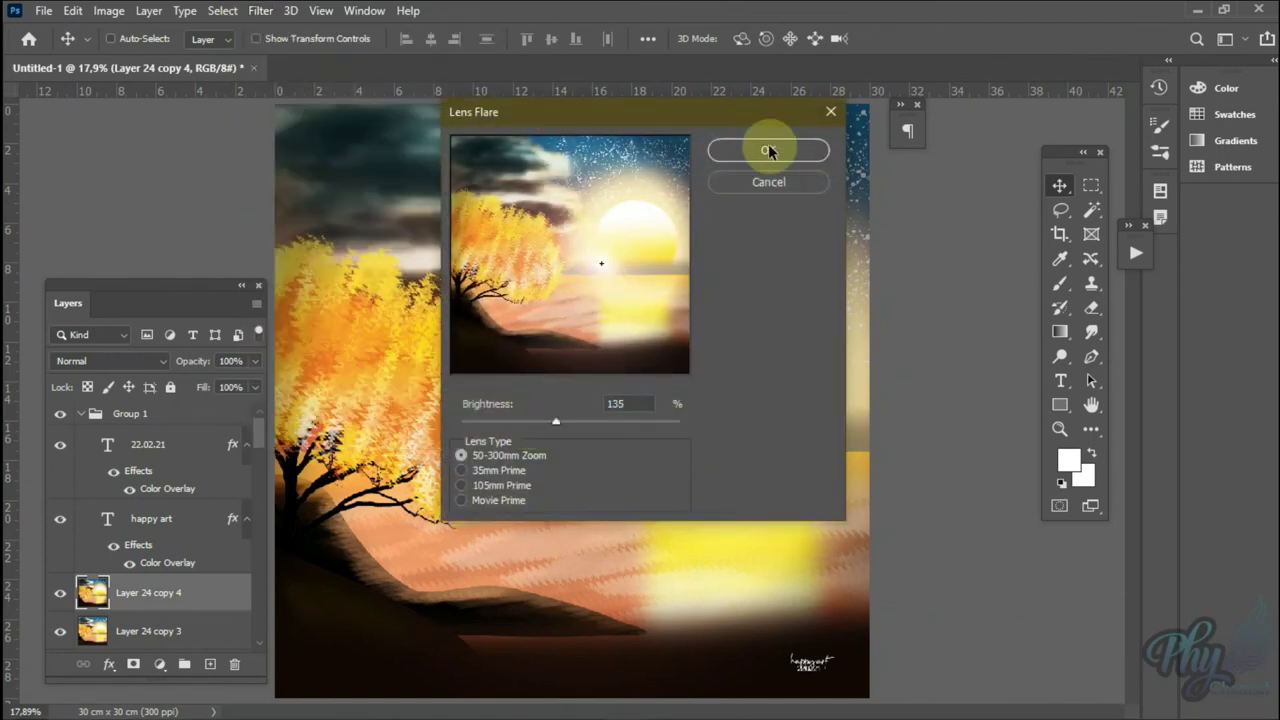
{"action": "left_click", "coordinate": [768, 150]}
{"action": "left_click", "coordinate": [110, 360]}
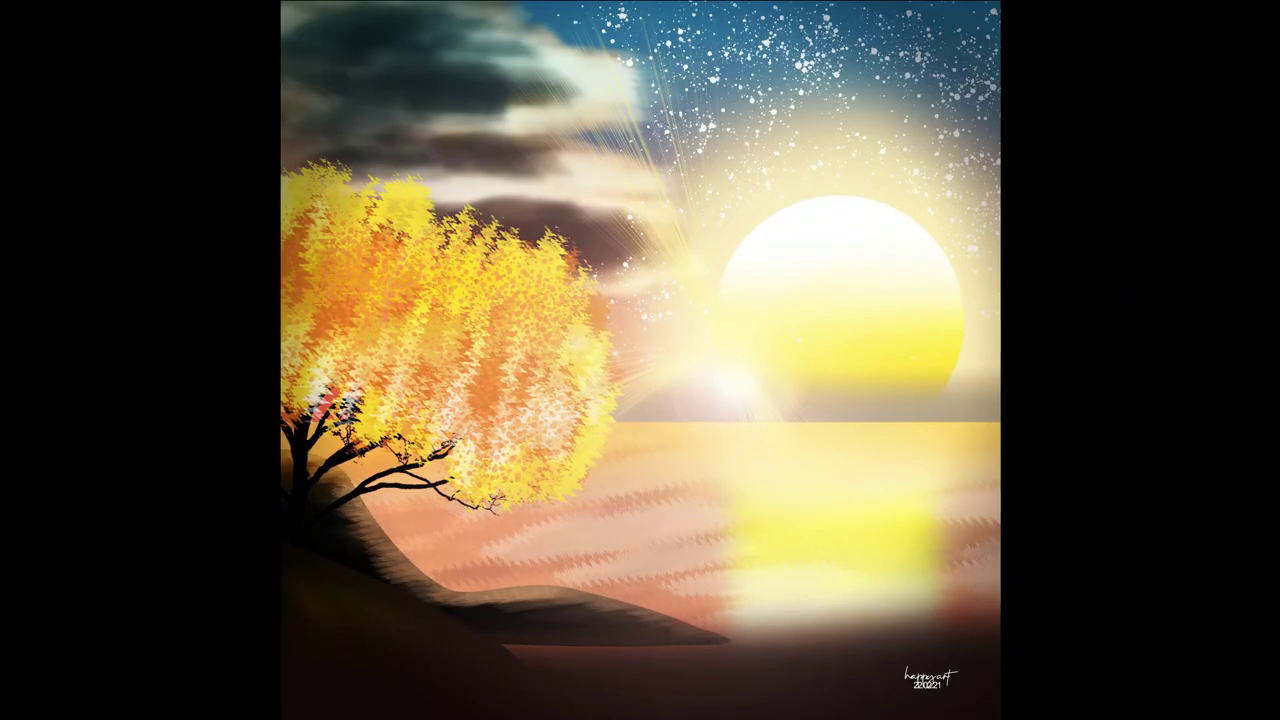